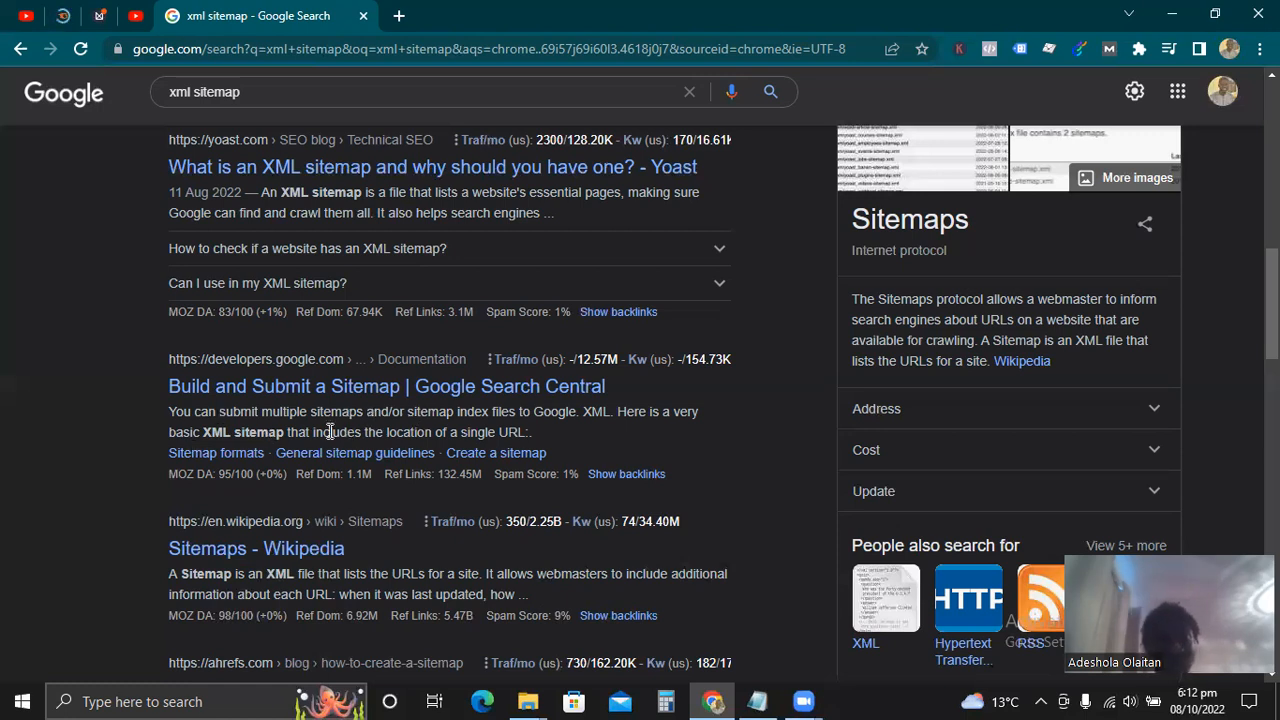
scroll(594, 442, "up", 2)
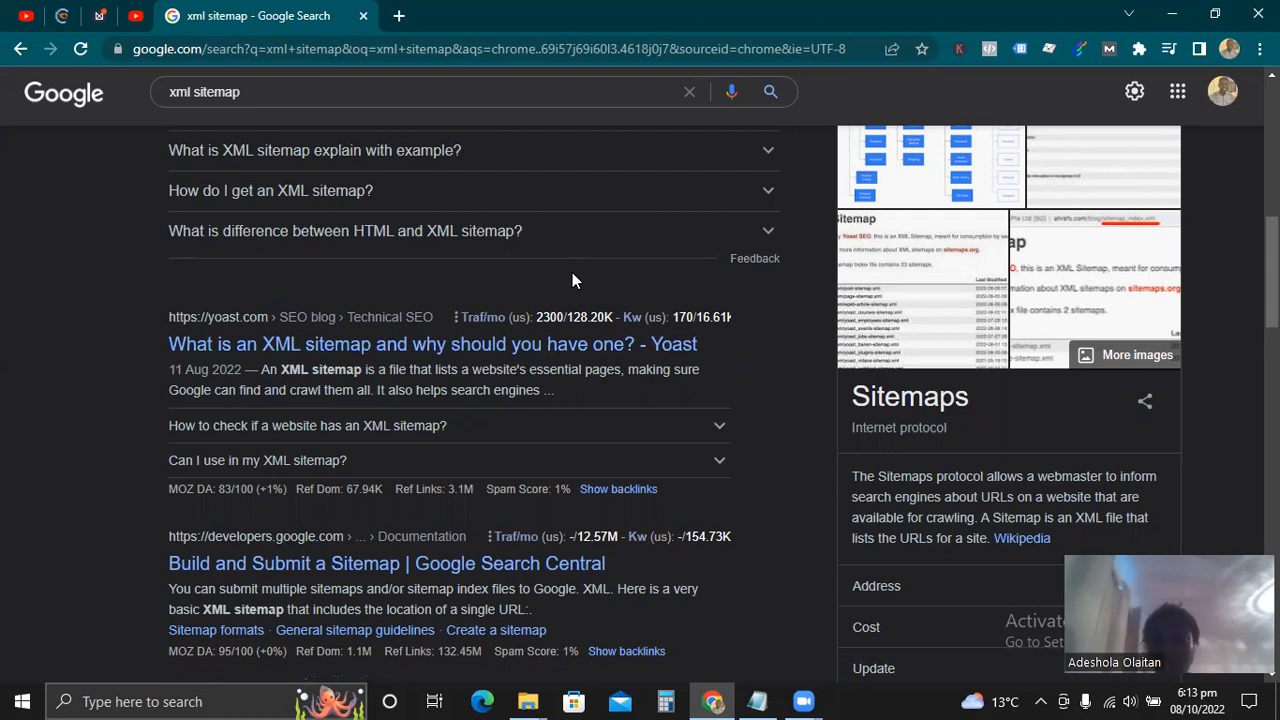
scroll(572, 280, "up", 5)
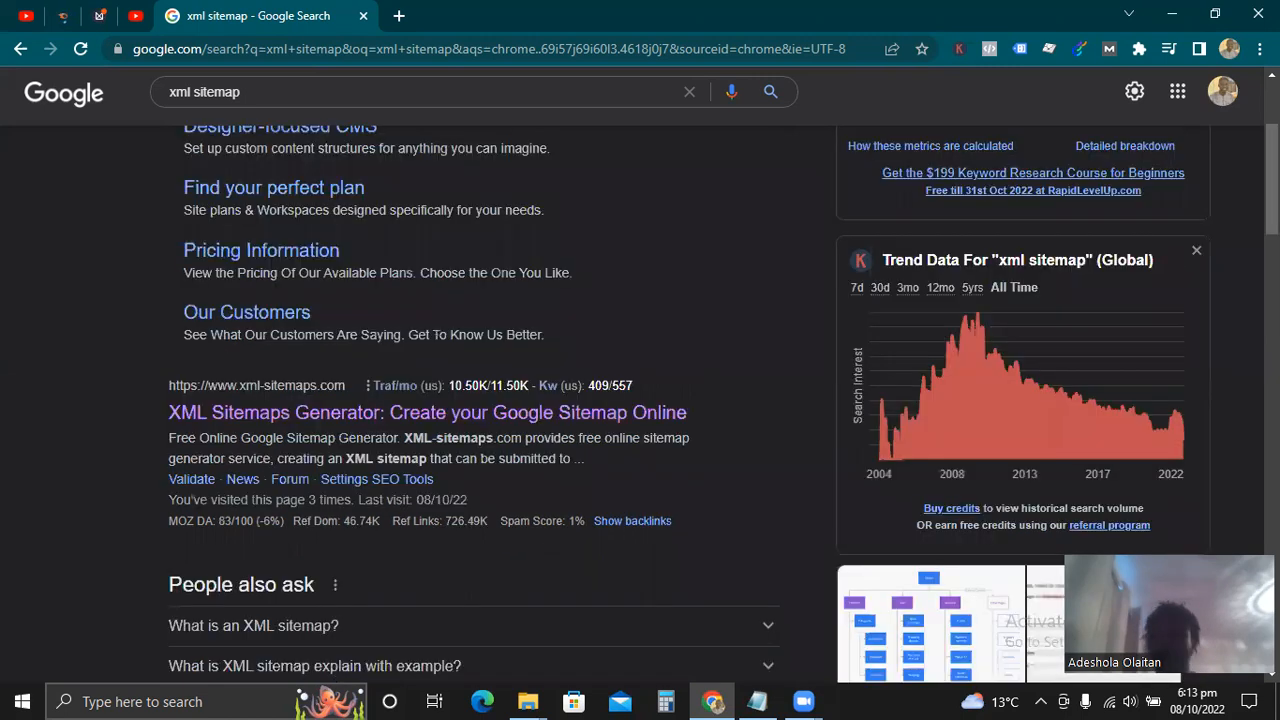
scroll(572, 280, "up", 3)
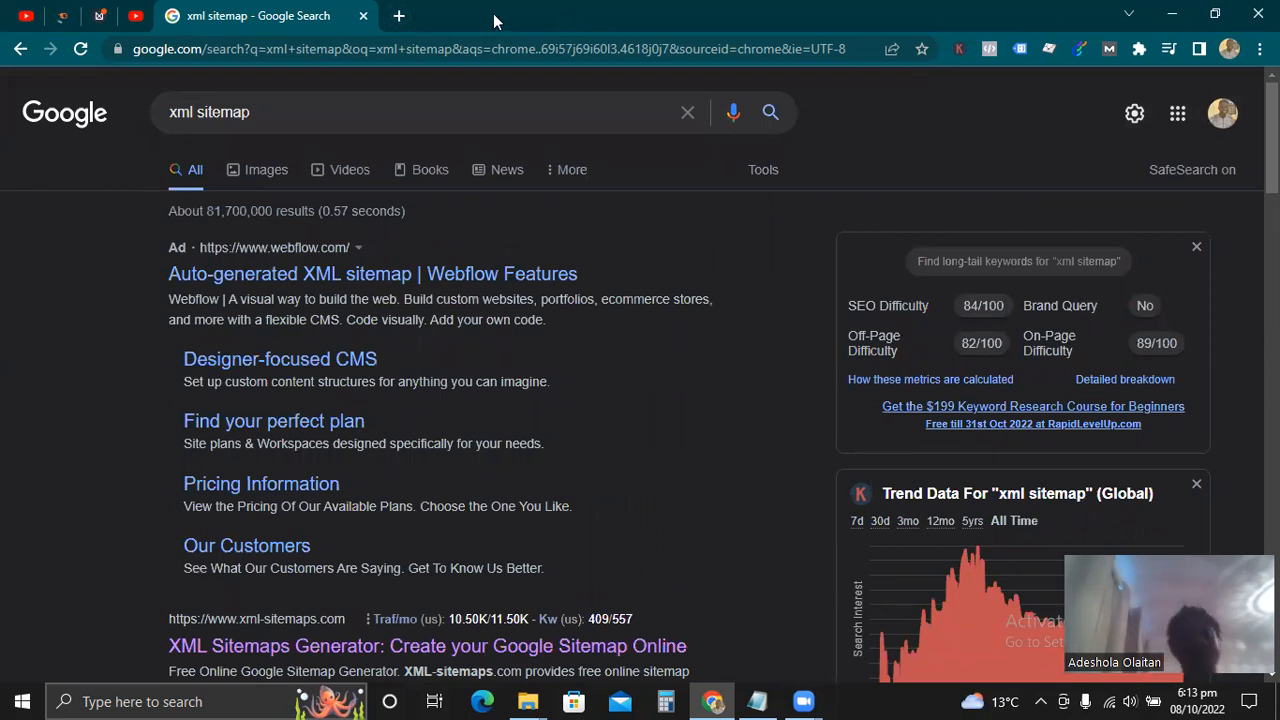
left_click(399, 17)
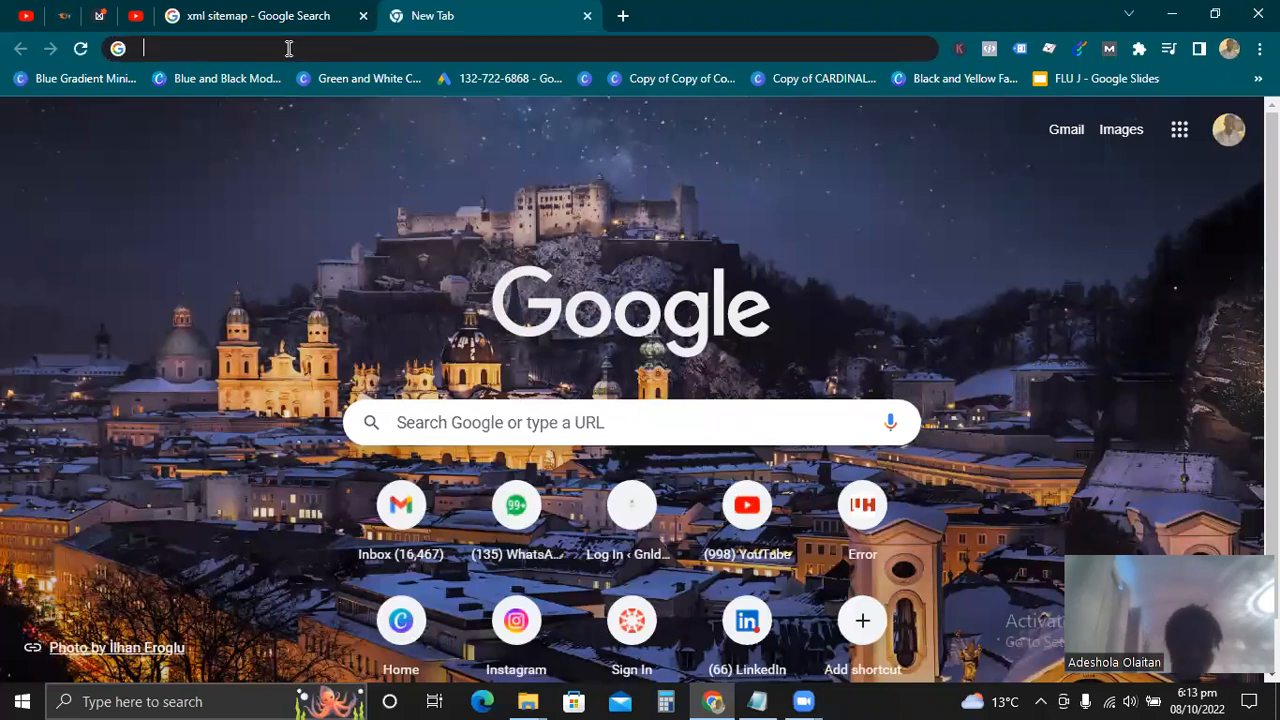
left_click(288, 48)
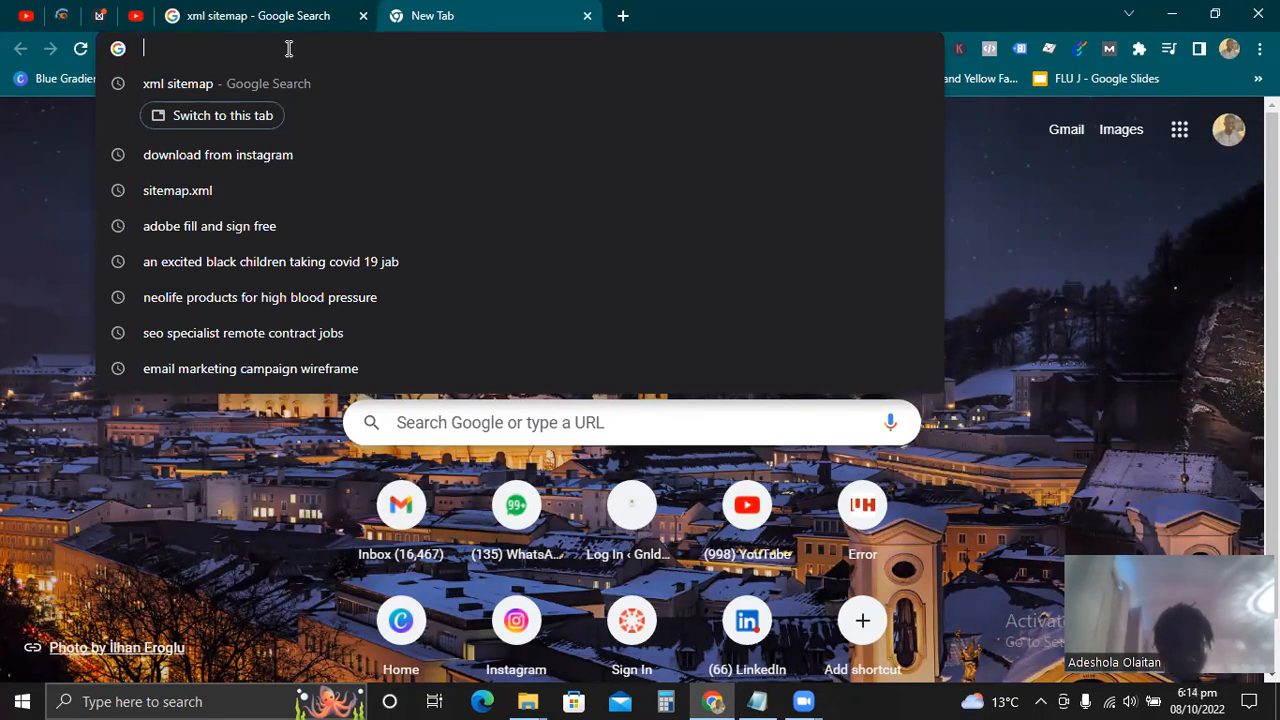
type("s")
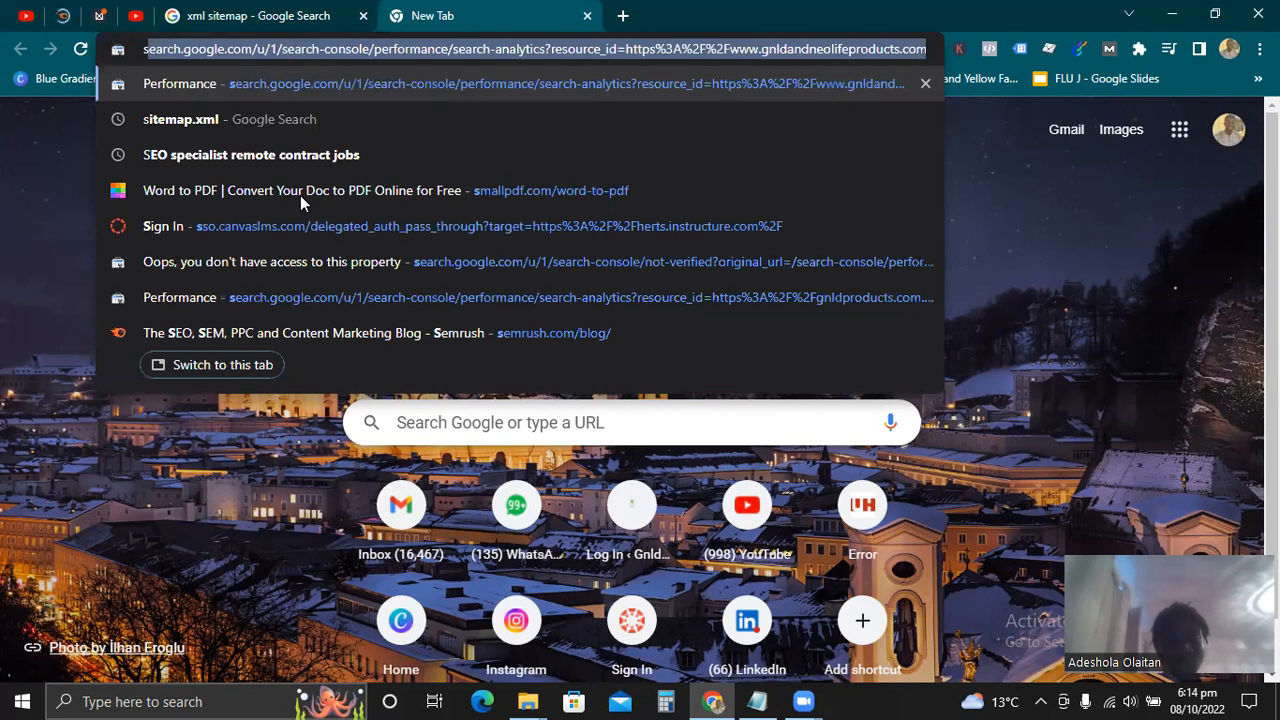
key("Return")
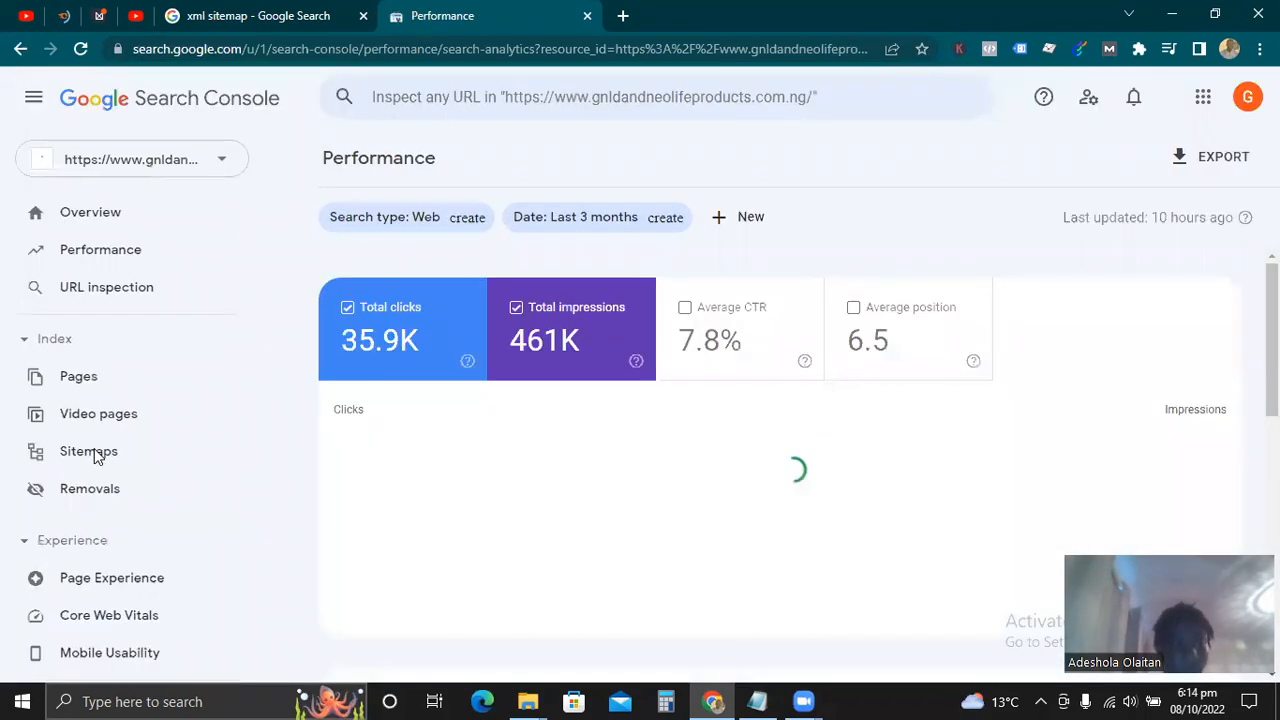
left_click(93, 455)
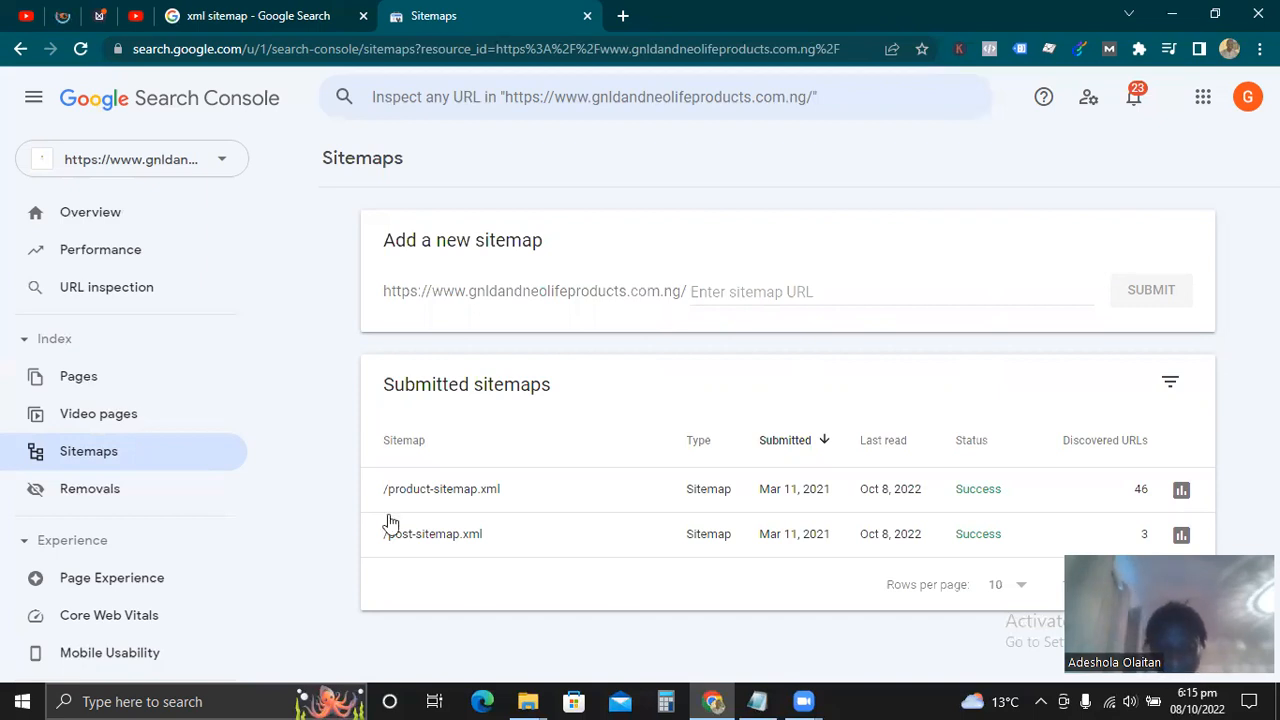
left_click_drag(371, 476, 302, 347)
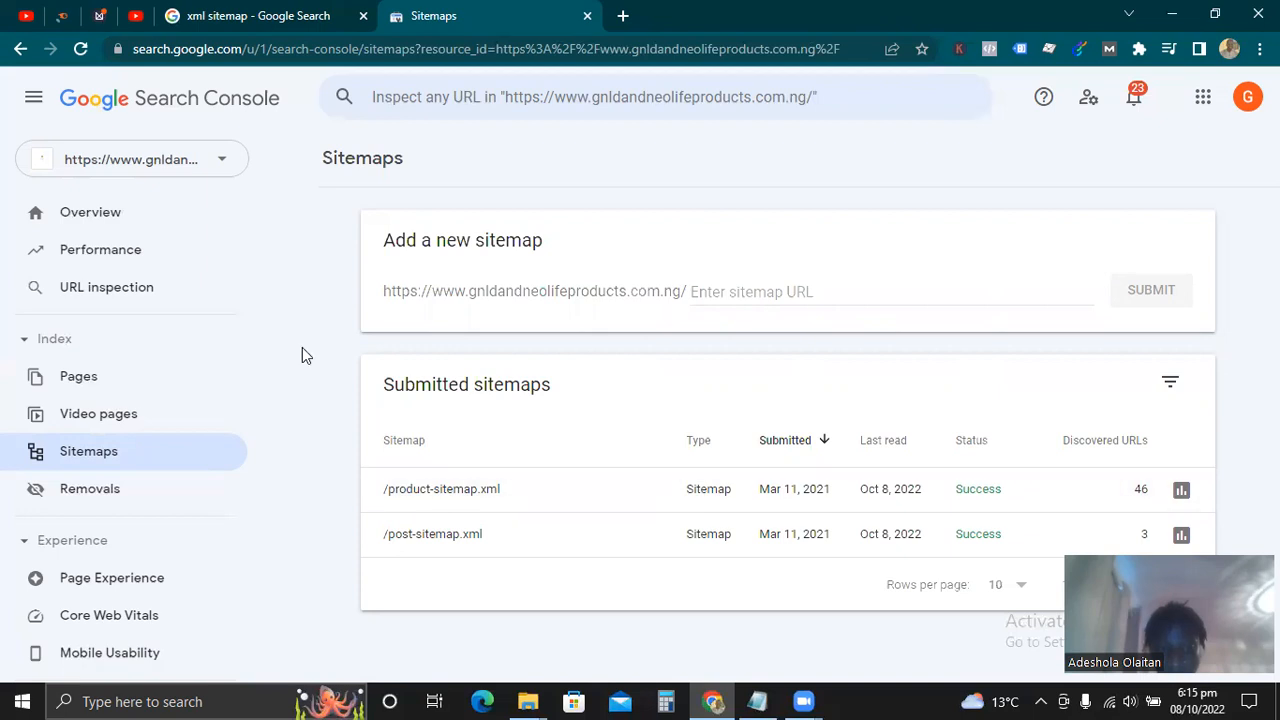
- Enter page-sitemap.xml as the new sitemap's URL without submitting it, and clear the entry again
left_click(734, 295)
left_click(734, 295)
type("p")
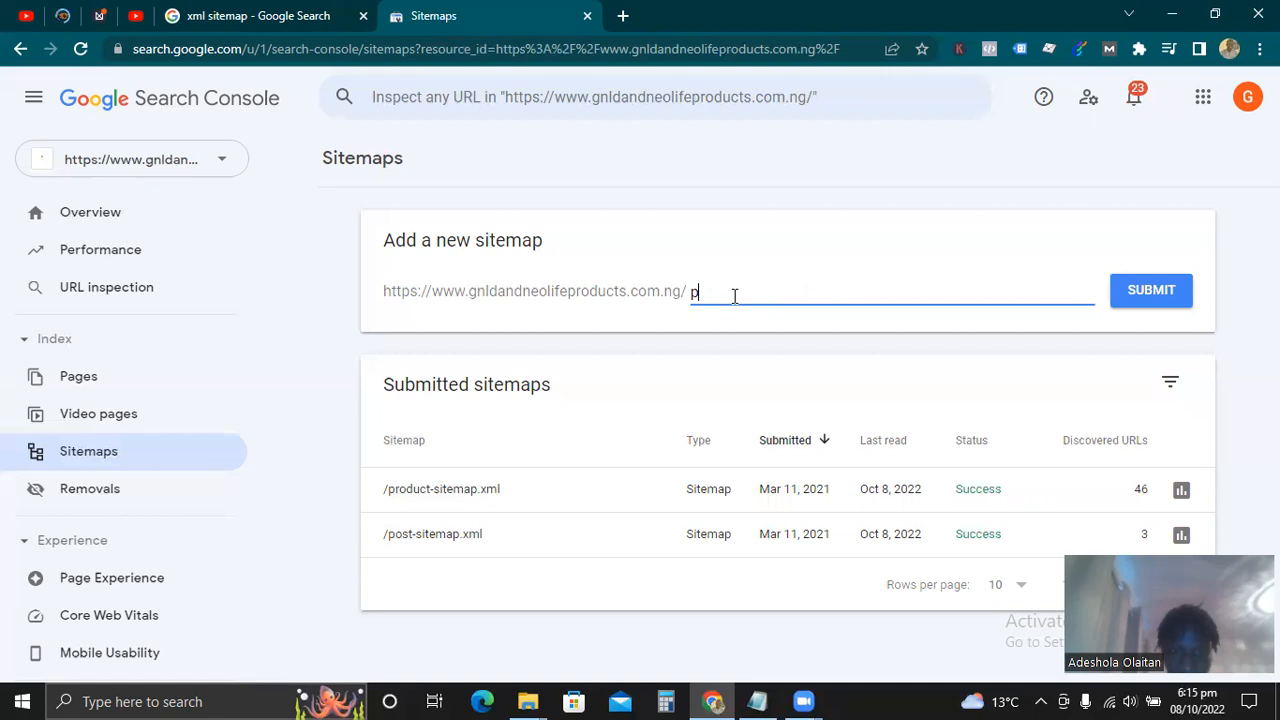
type("age-site")
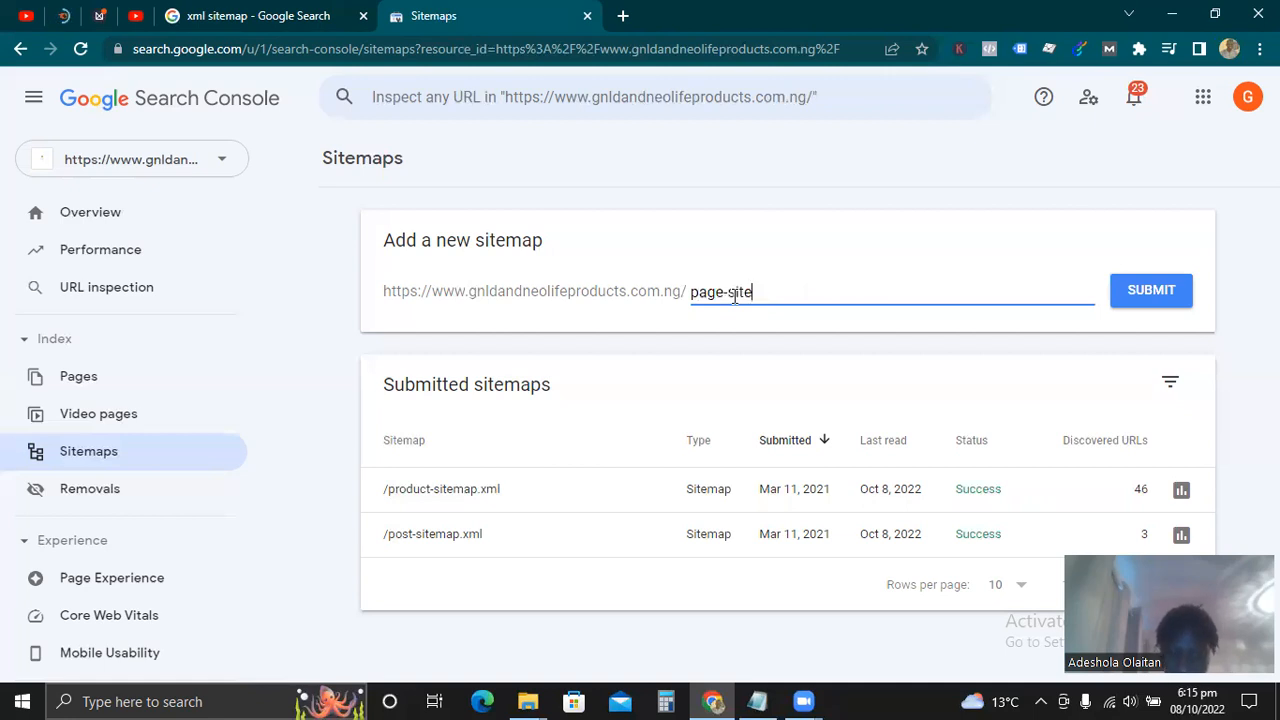
type("map")
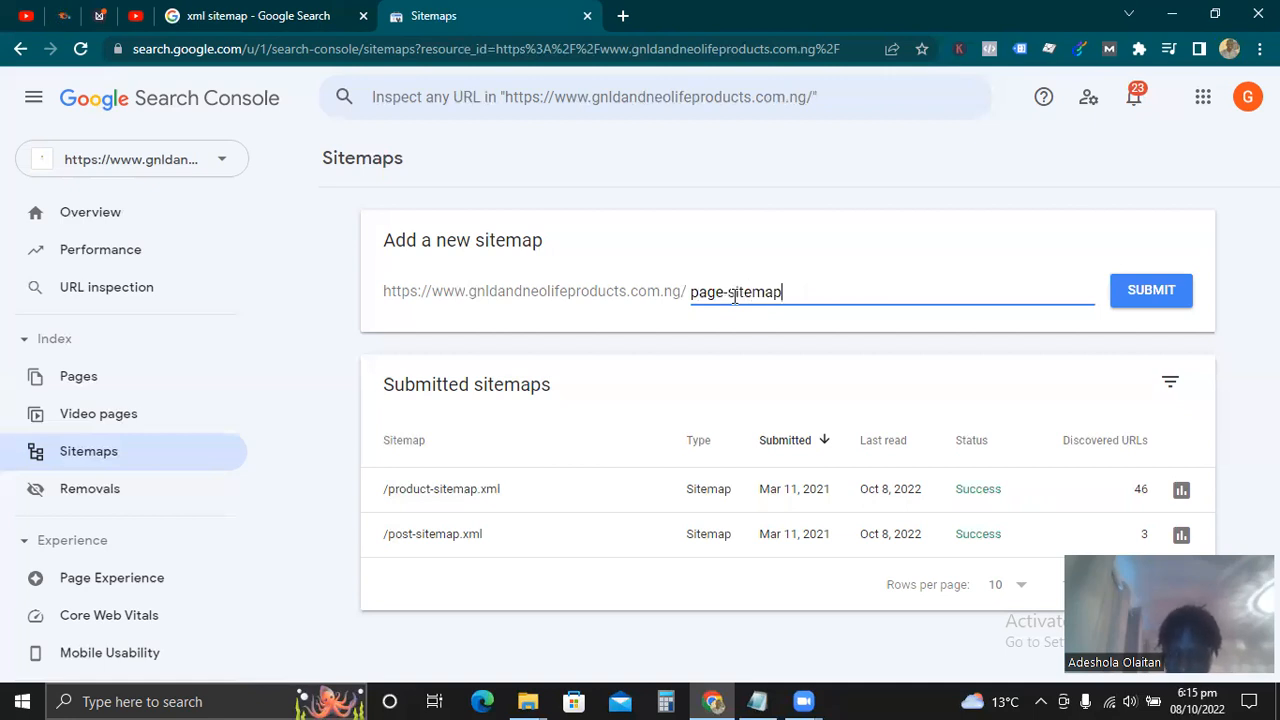
type(".xml")
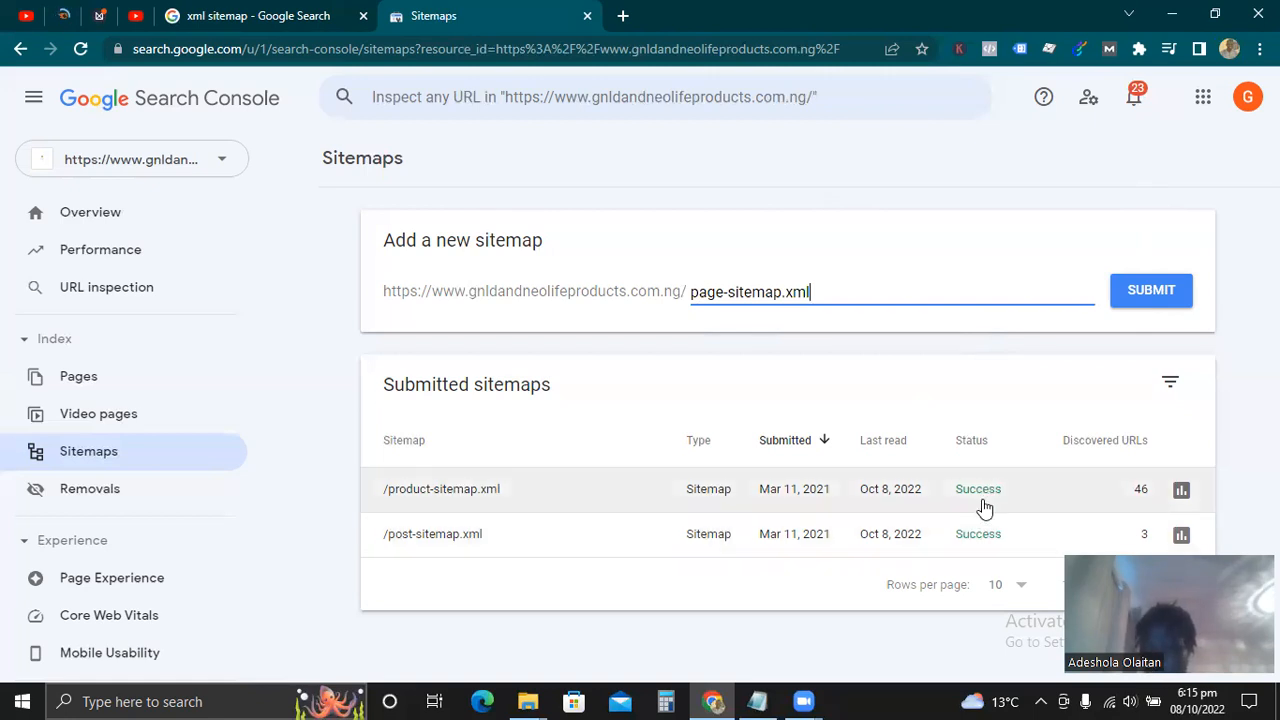
key("BackSpace")
key("BackSpace")
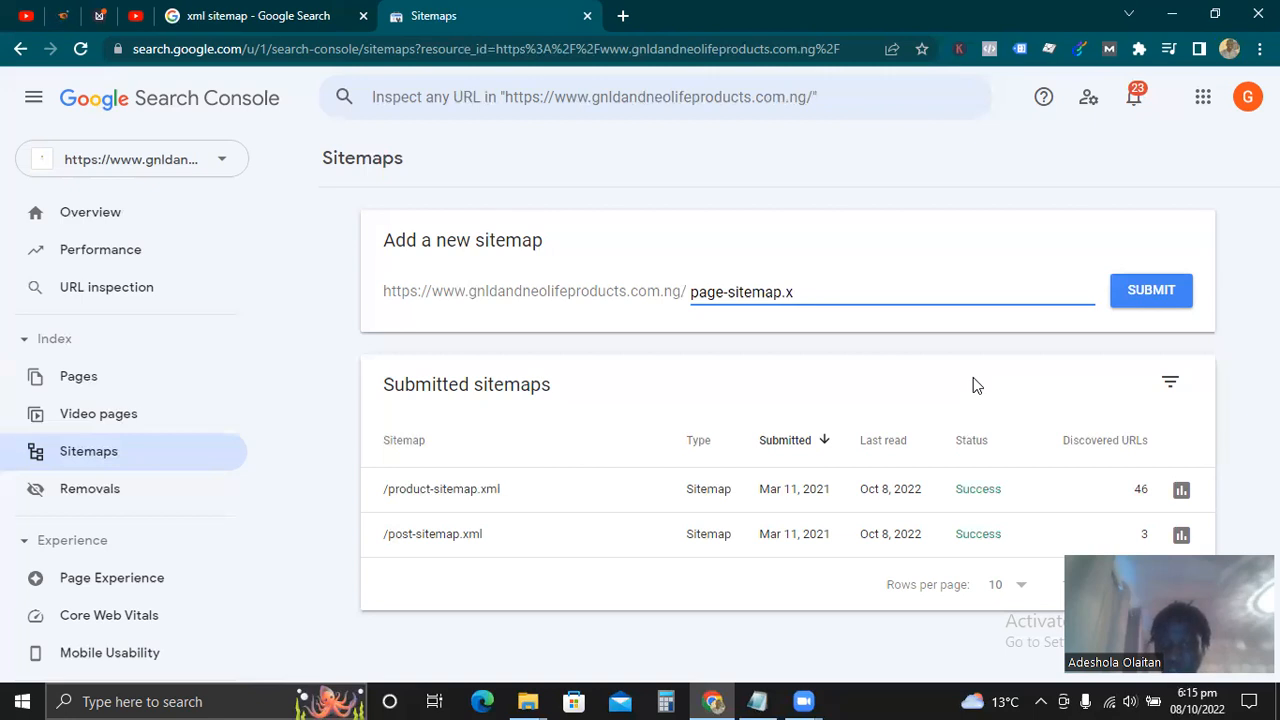
key("BackSpace")
key("BackSpace")
key("BackSpace")
key("BackSpace")
key("BackSpace")
key("BackSpace")
key("BackSpace")
key("BackSpace")
key("BackSpace")
key("BackSpace")
key("BackSpace")
key("BackSpace")
key("BackSpace")
key("BackSpace")
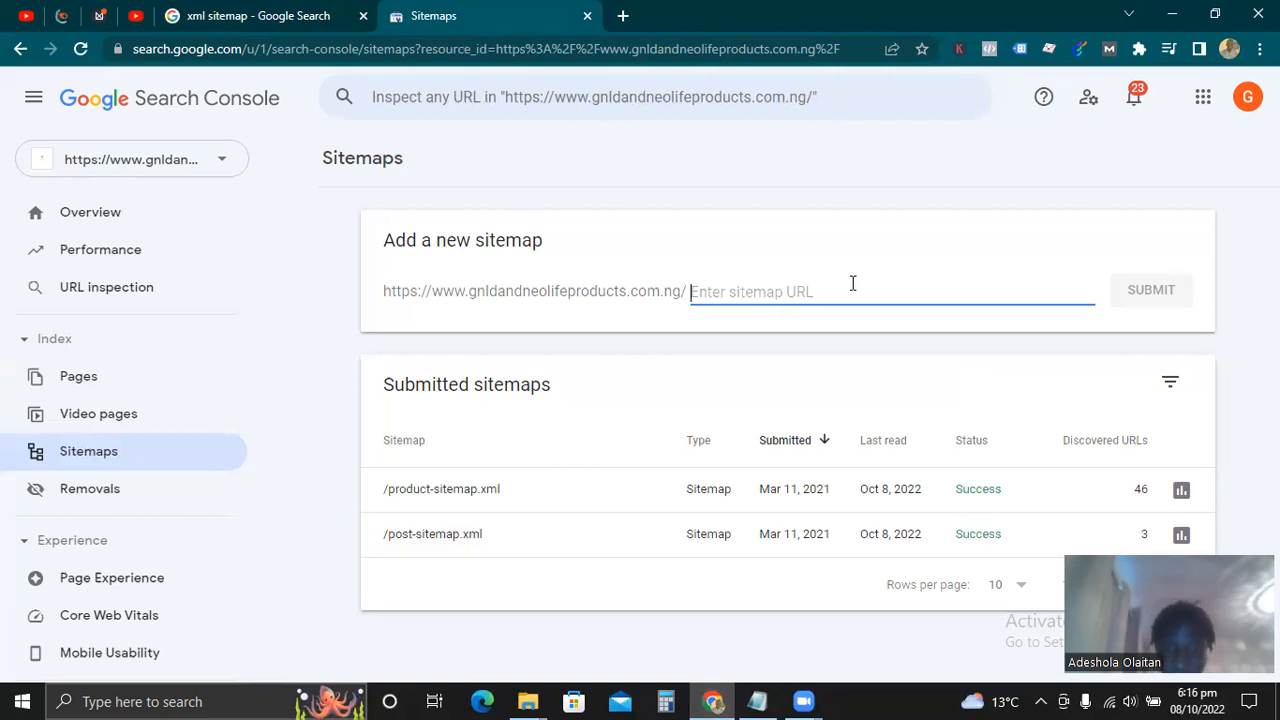
- Enter post-sitemap.xml as an example sitemap URL without submitting it, and erase it again
type("post-sitemap.xml")
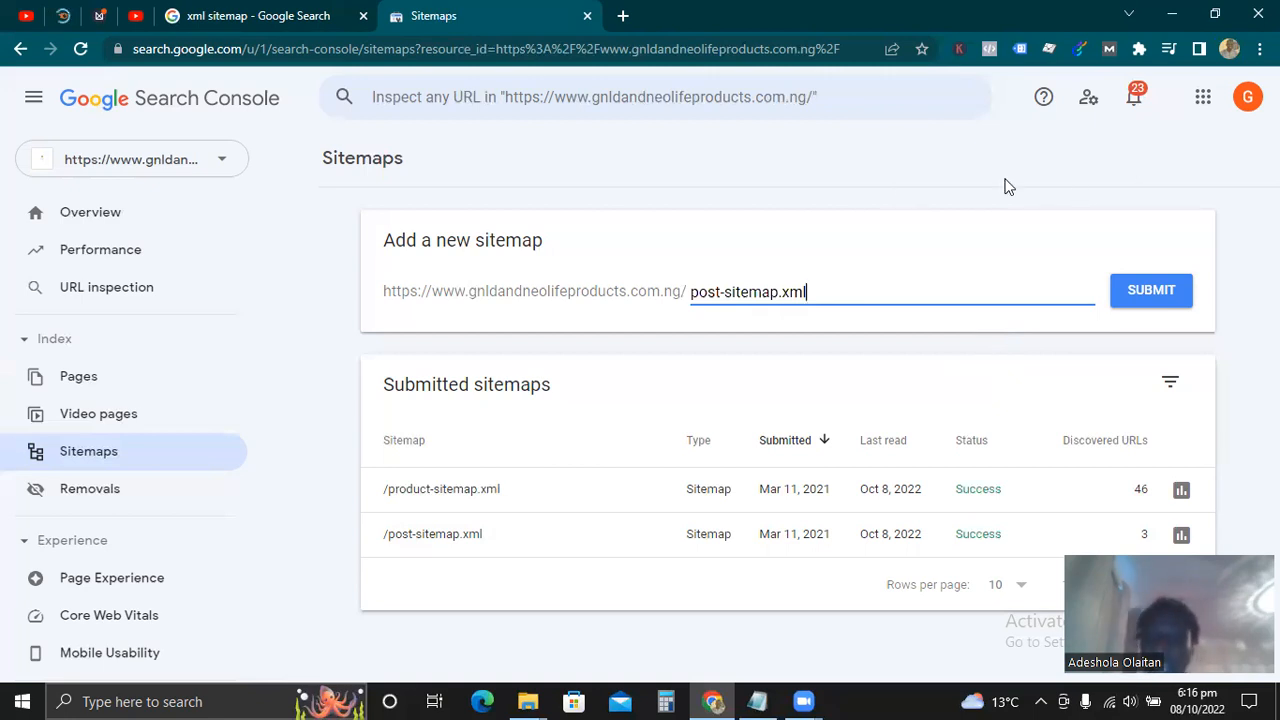
key("BackSpace")
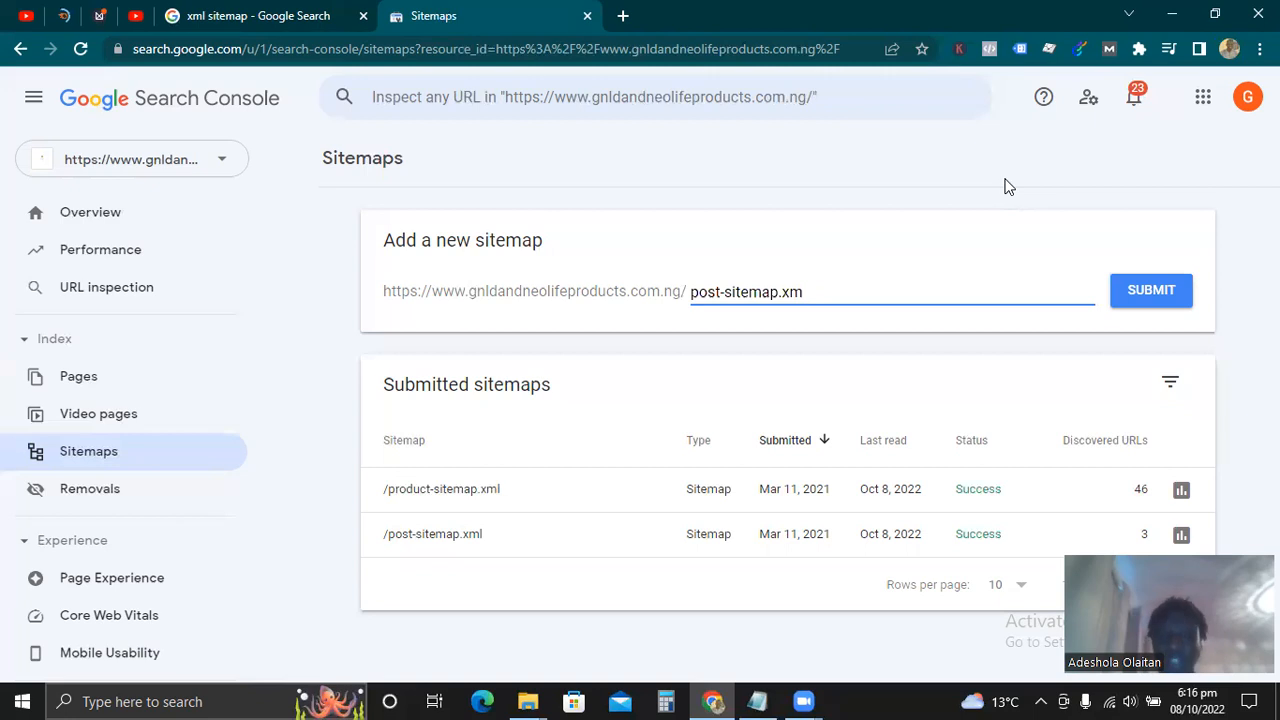
key("BackSpace")
key("BackSpace")
key("BackSpace")
key("BackSpace")
key("BackSpace")
key("BackSpace")
key("BackSpace")
key("BackSpace")
key("BackSpace")
key("BackSpace")
key("BackSpace")
key("BackSpace")
key("BackSpace")
key("BackSpace")
key("BackSpace")
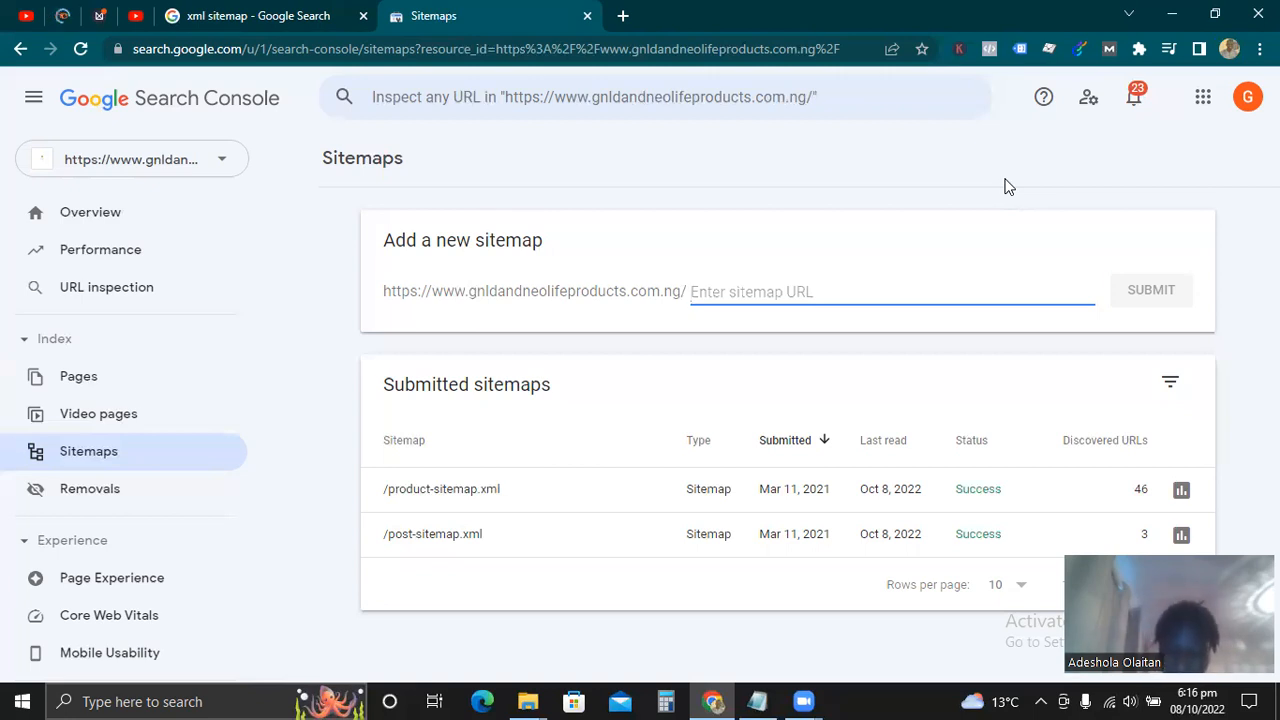
- Enter product-sitemap.xml as an example sitemap URL without submitting it, and empty the entry again
type("pr")
type("oduct")
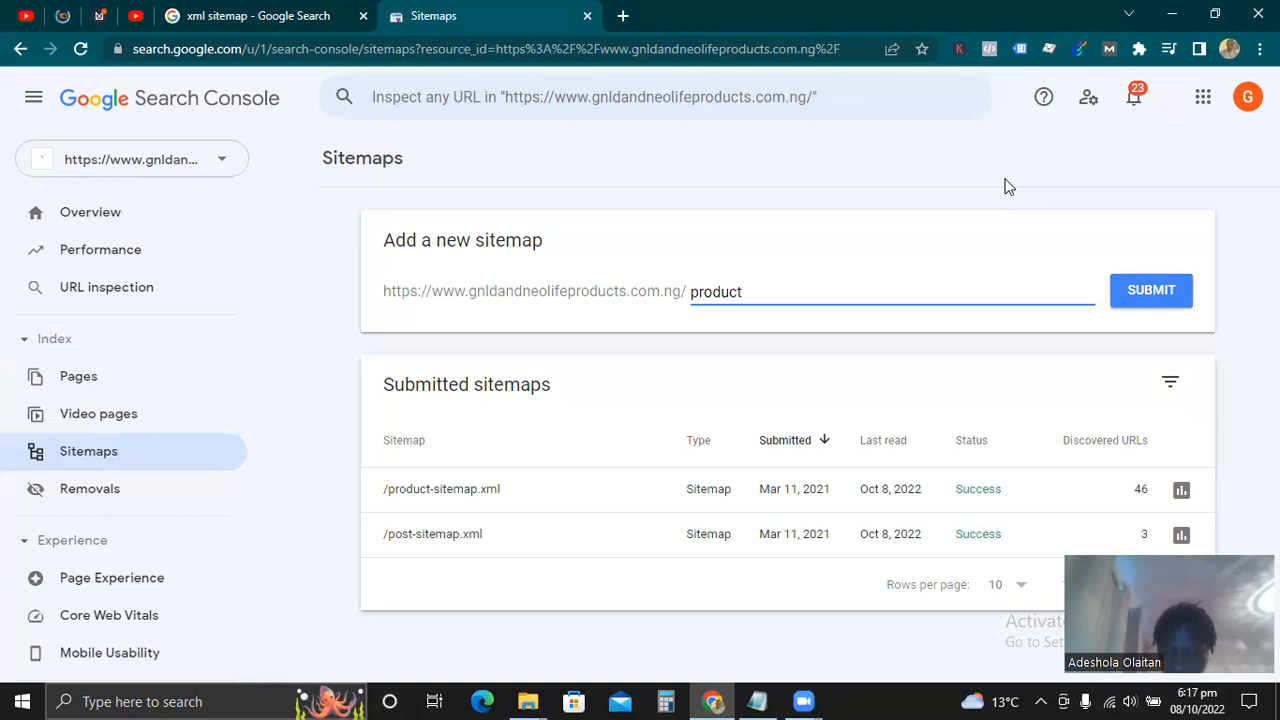
type("-sitemap.xml")
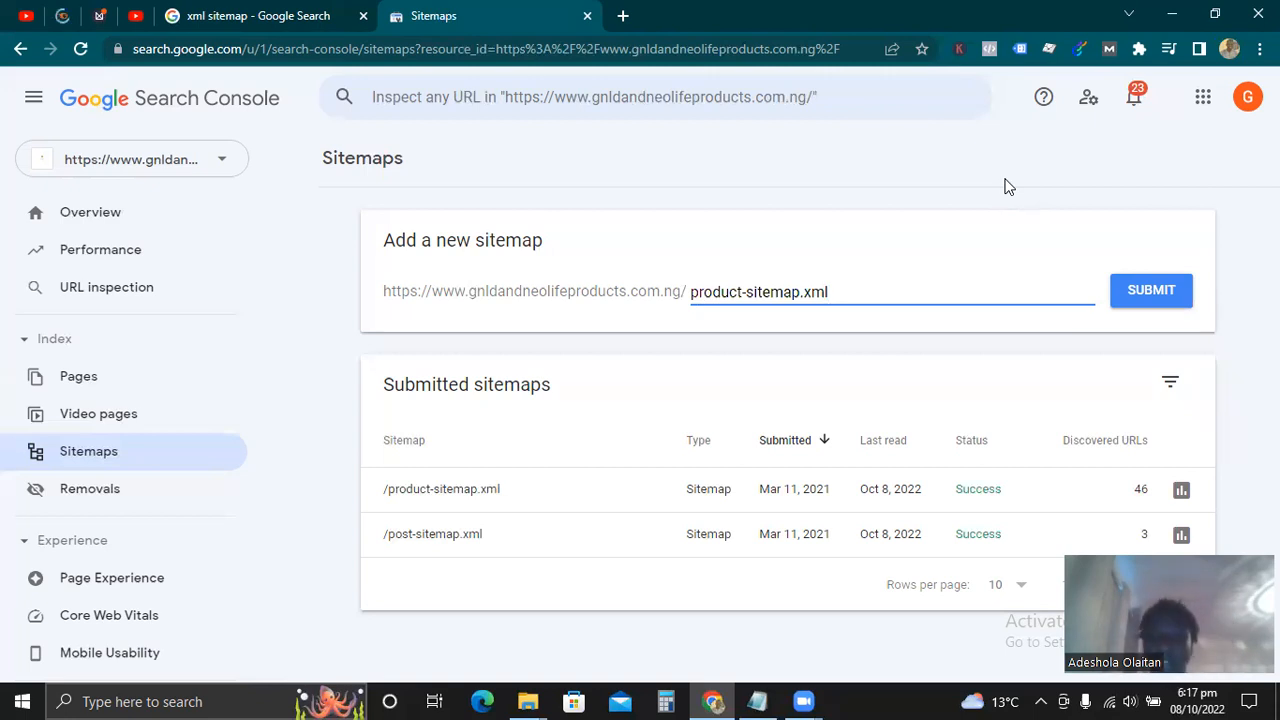
key("BackSpace")
key("BackSpace")
key("BackSpace")
key("BackSpace")
key("BackSpace")
key("BackSpace")
key("BackSpace")
key("BackSpace")
key("BackSpace")
key("BackSpace")
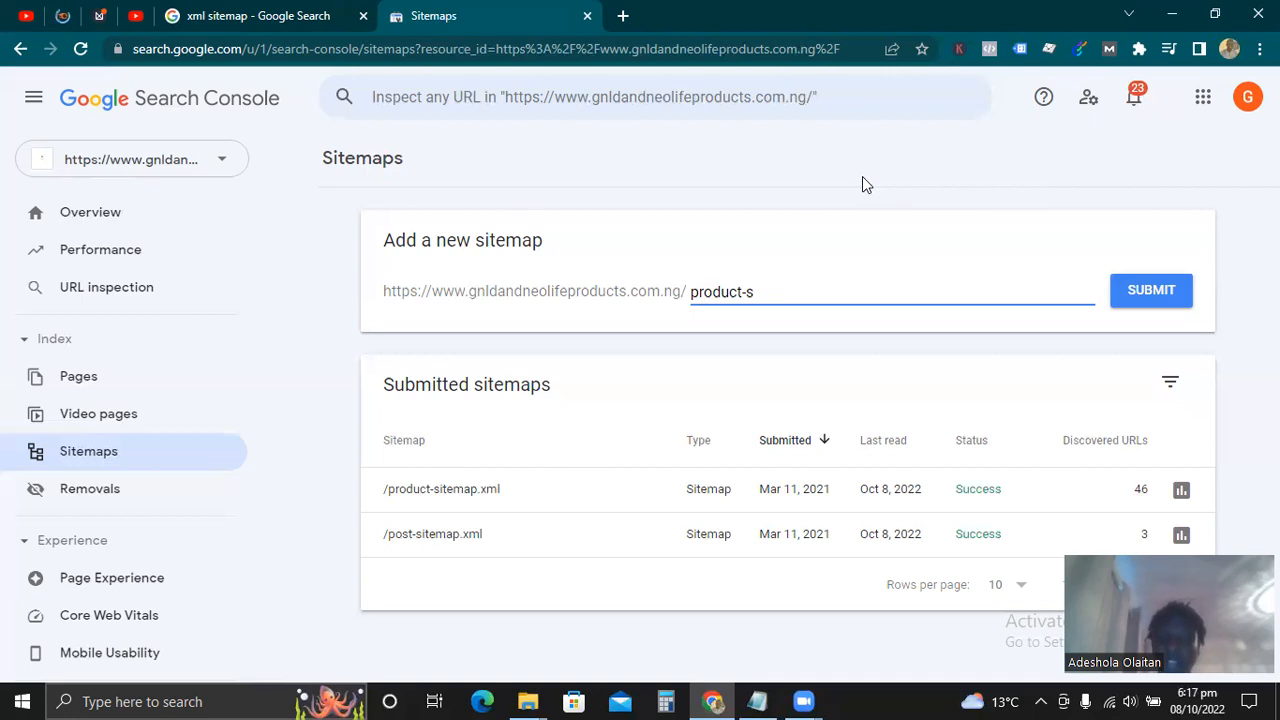
key("BackSpace")
key("BackSpace")
key("BackSpace")
key("BackSpace")
key("BackSpace")
key("BackSpace")
key("BackSpace")
key("BackSpace")
key("BackSpace")
- Submit post-sitemap.xml as a new sitemap for the website and dismiss the confirmation message
type("post")
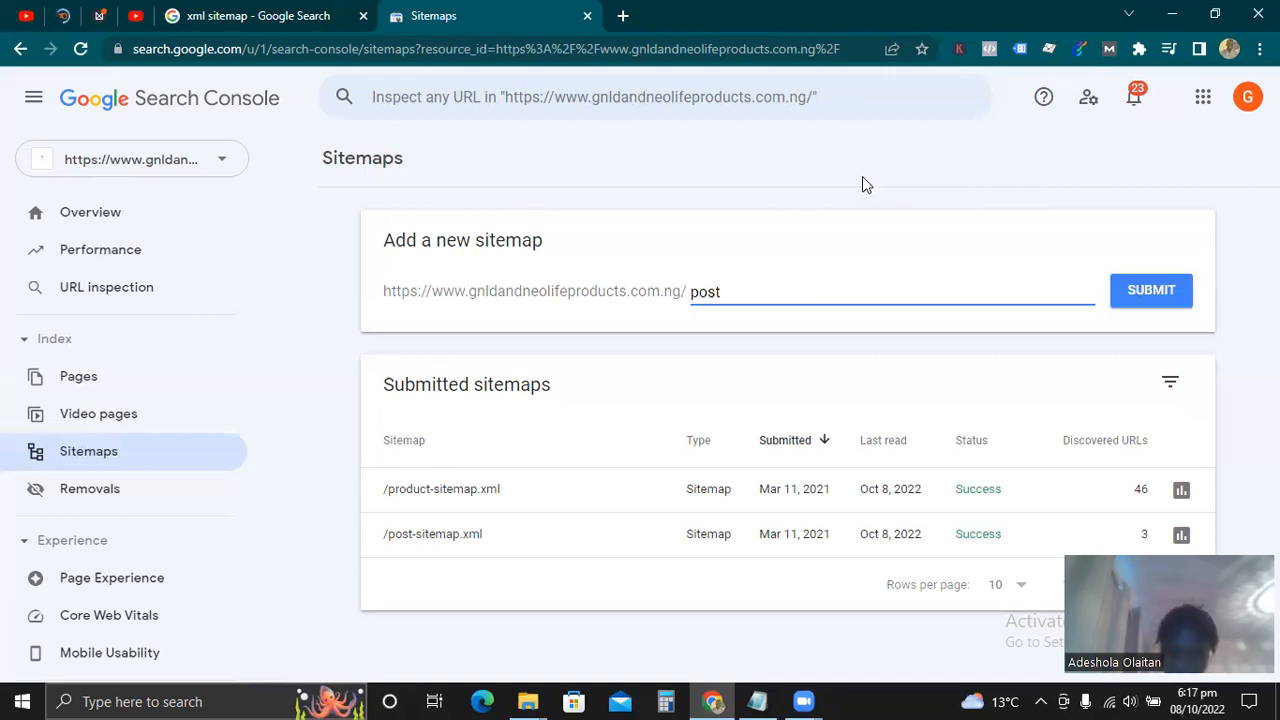
type("-sitemap.xml")
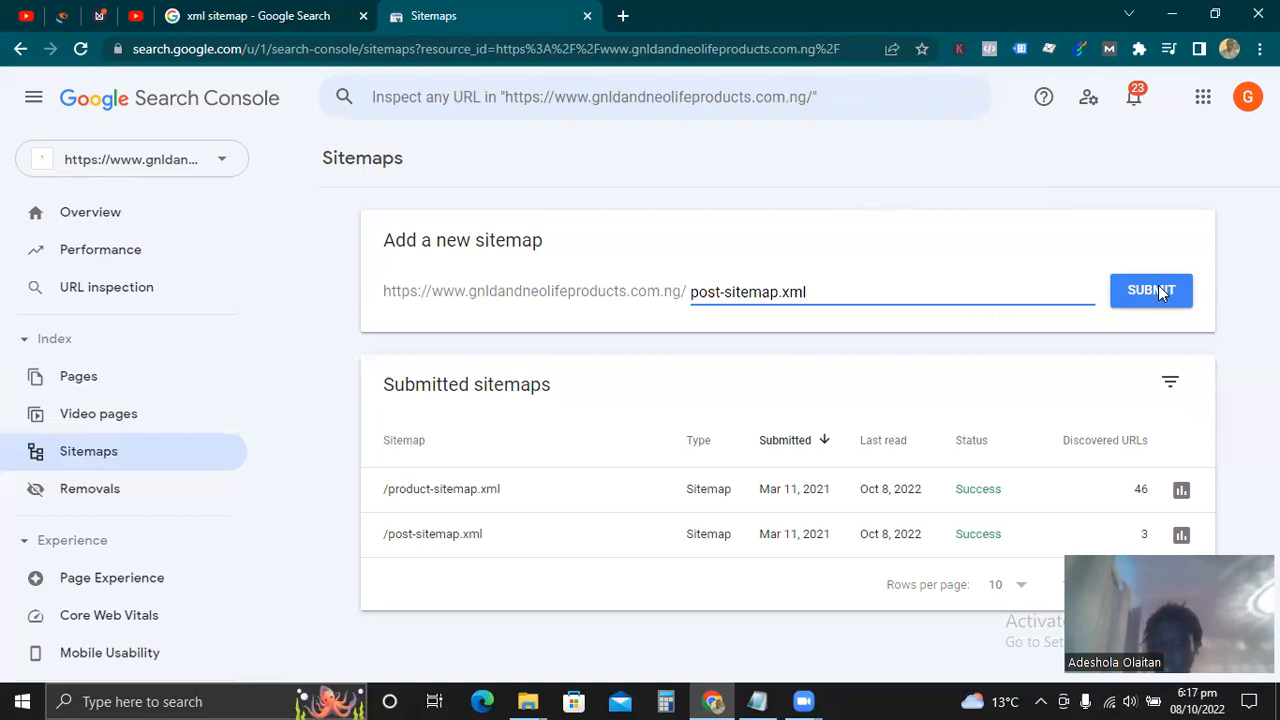
left_click(1158, 290)
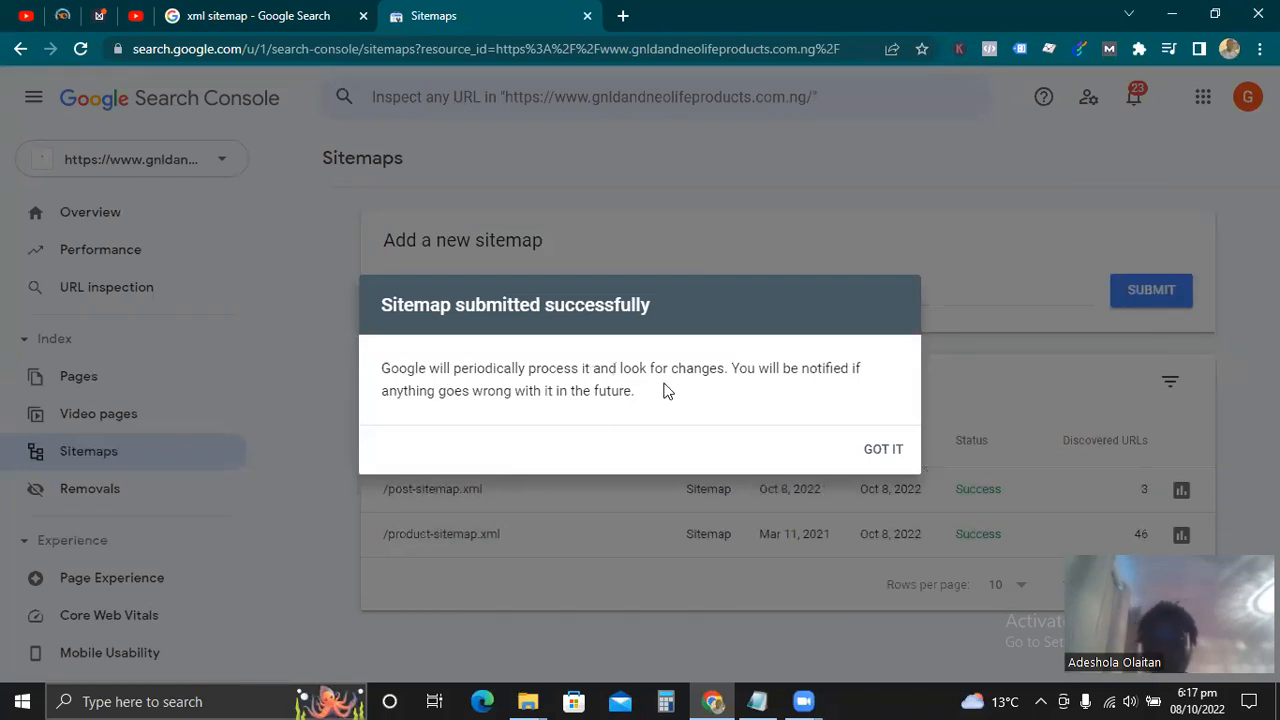
left_click(882, 451)
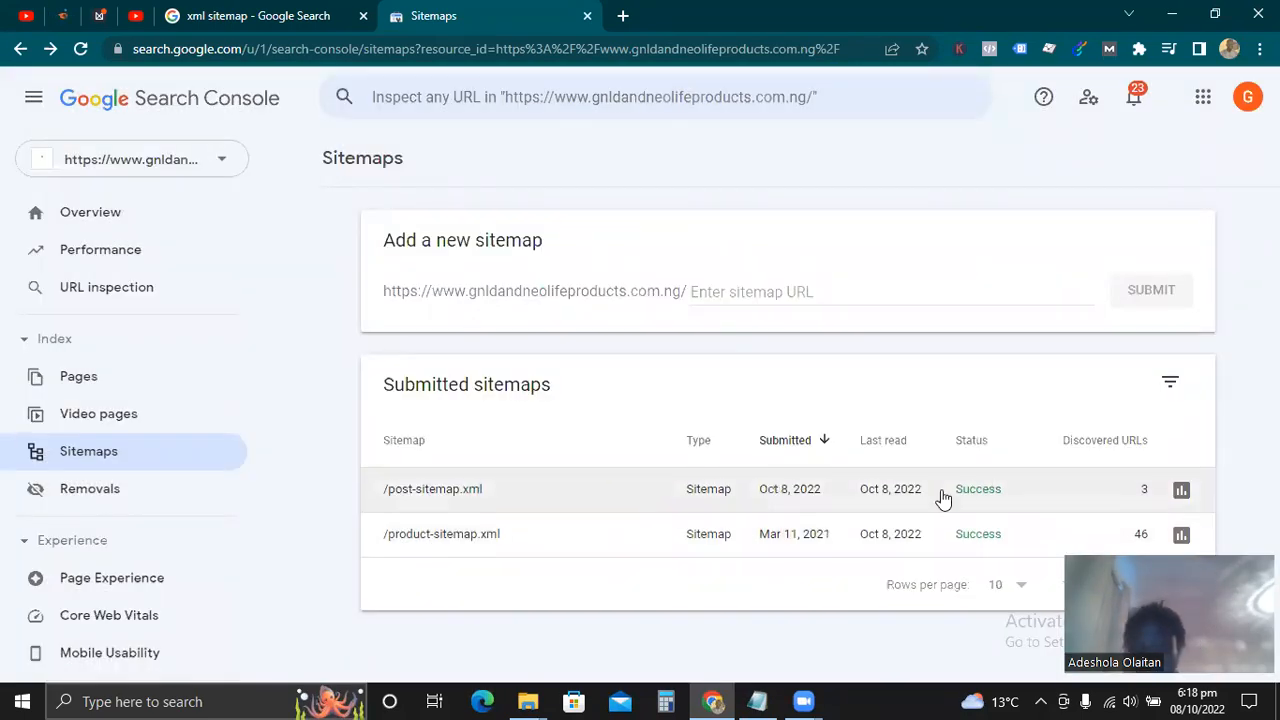
- Inspect the submitted post-sitemap.xml and its listed aloe vera plus orange article, and close the article's tab
left_click(867, 496)
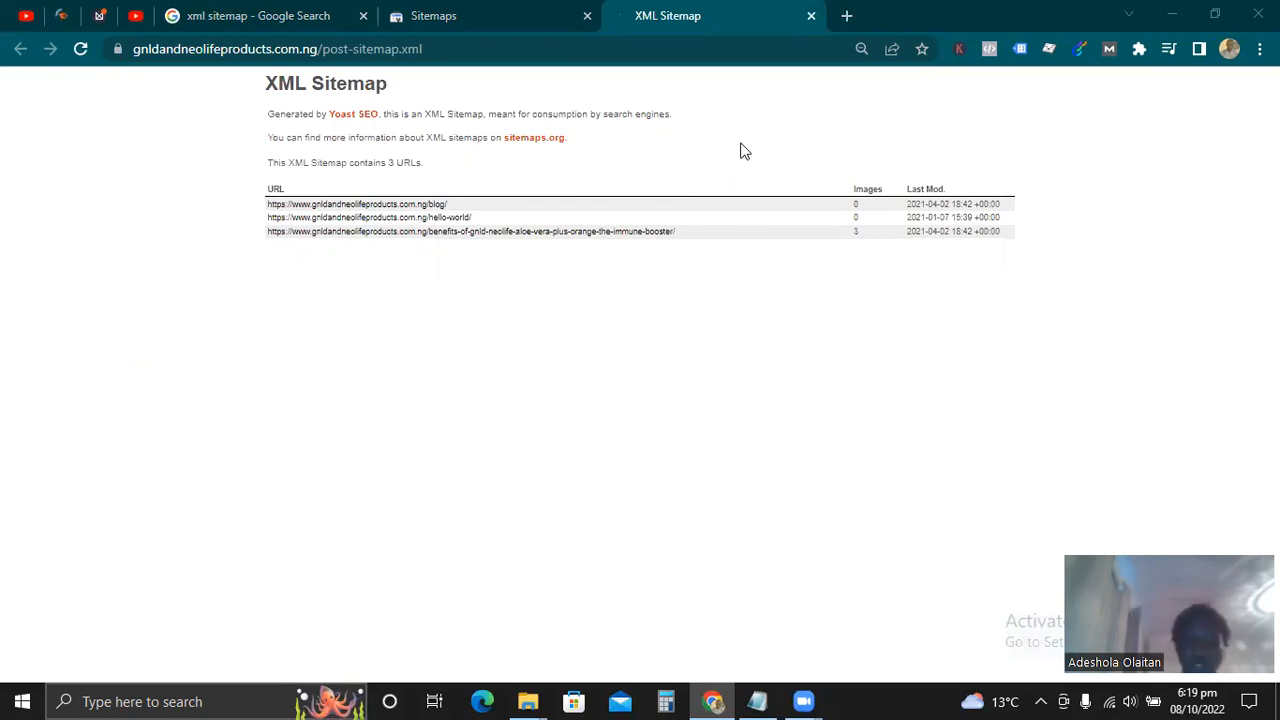
left_click(630, 233)
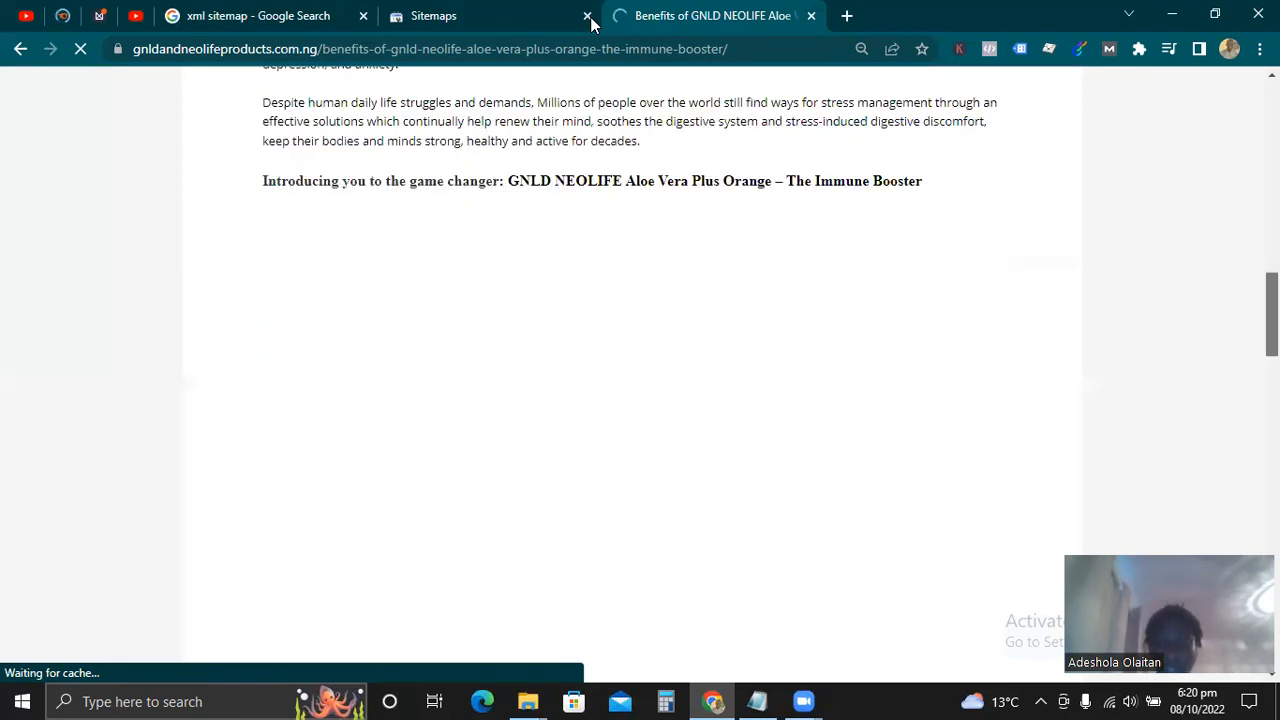
scroll(457, 94, "up", 4)
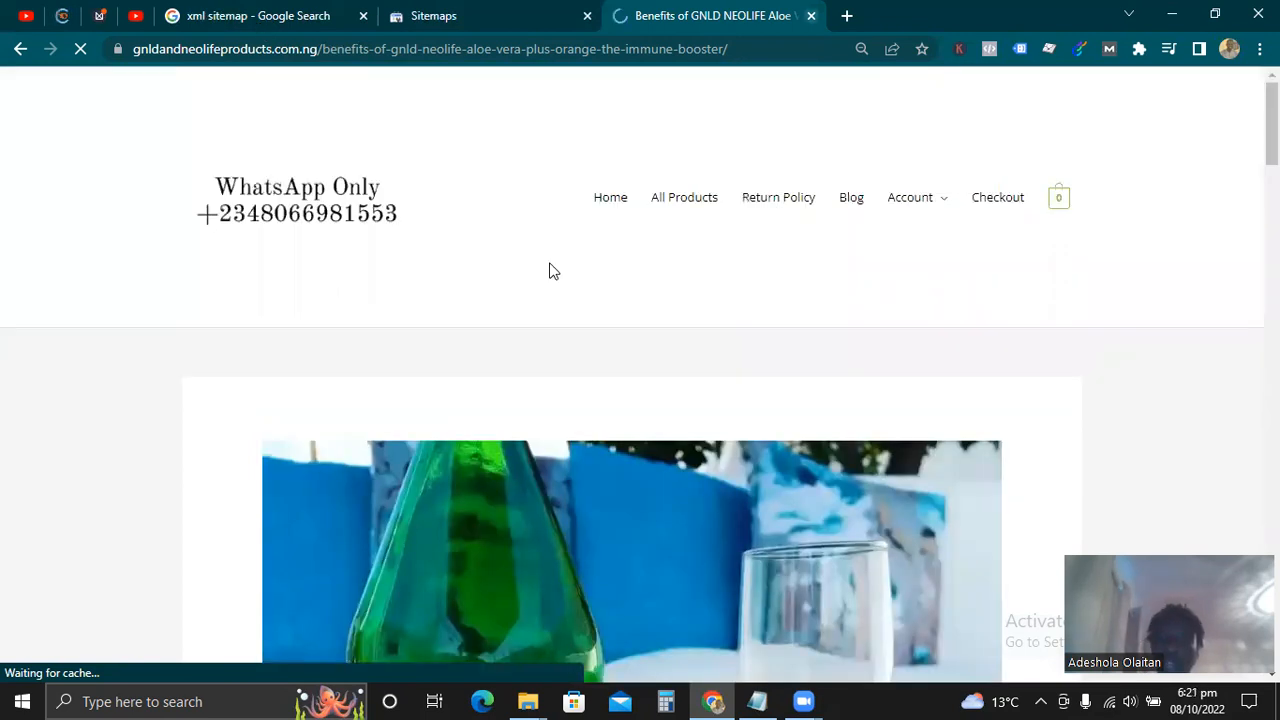
key("ctrl+w")
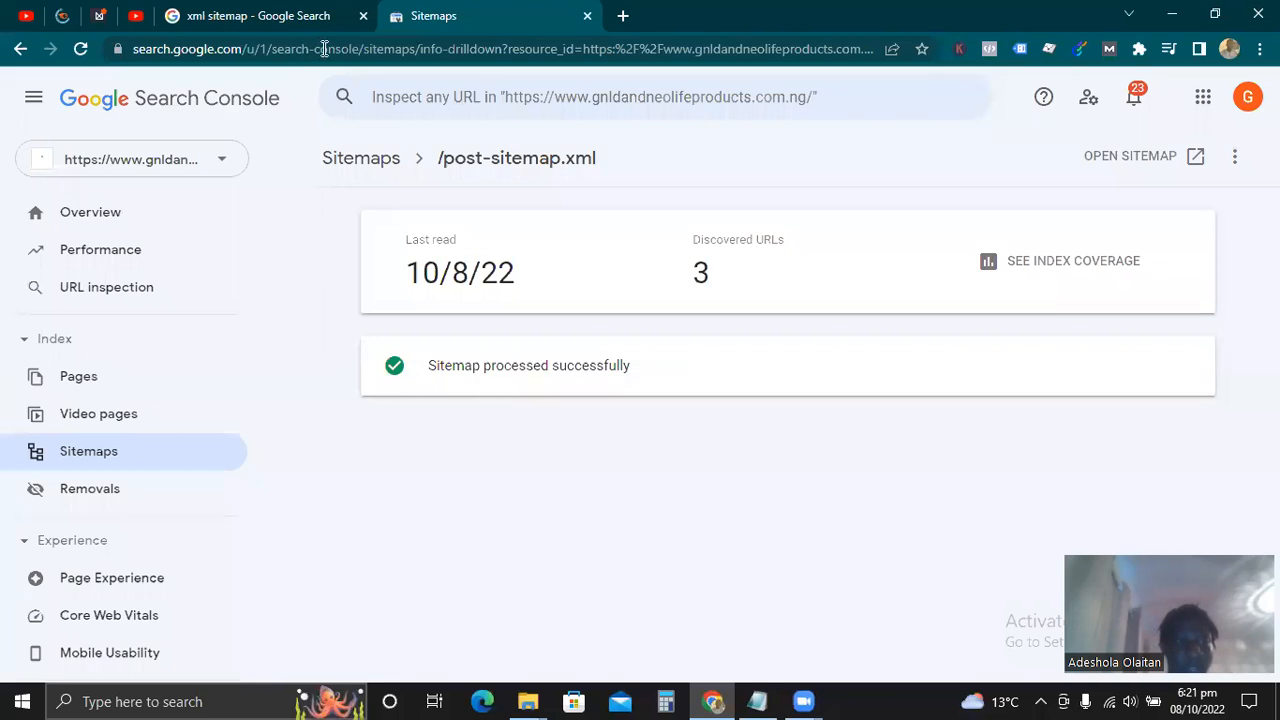
- Switch to the site's Performance report, and close the Search Console and Google search results tabs
left_click(100, 250)
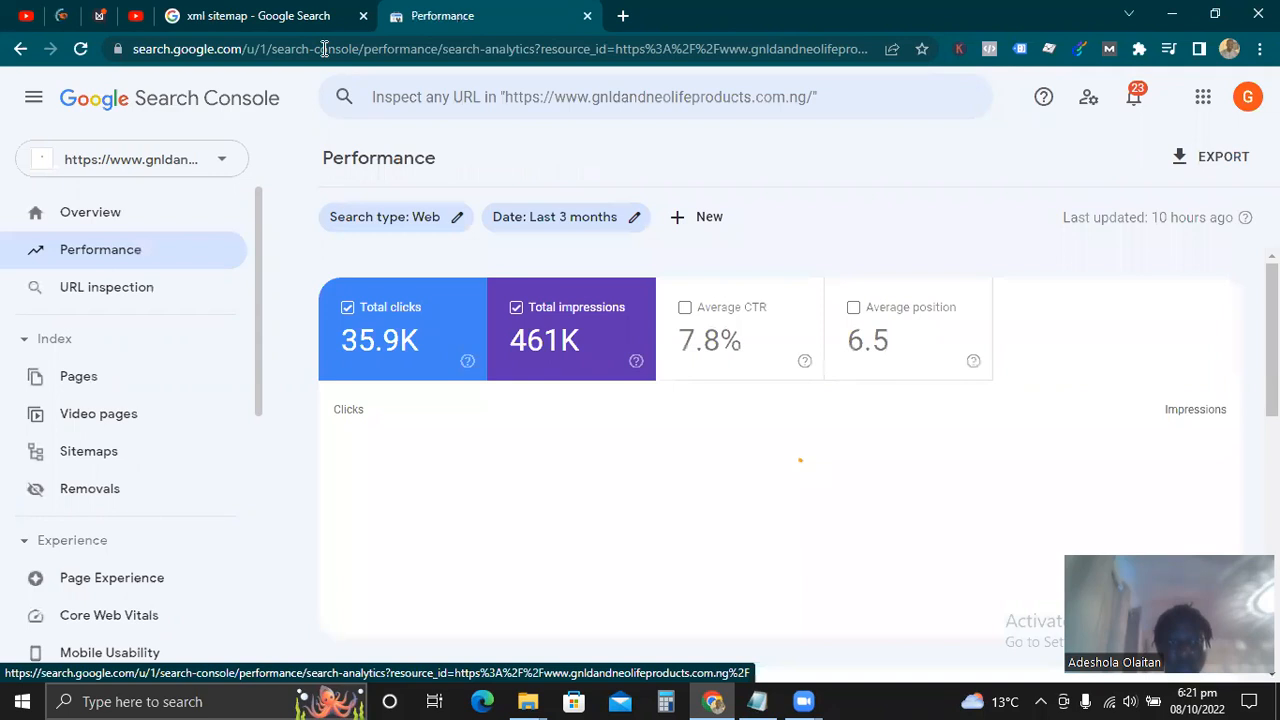
key("ctrl+shift+Tab")
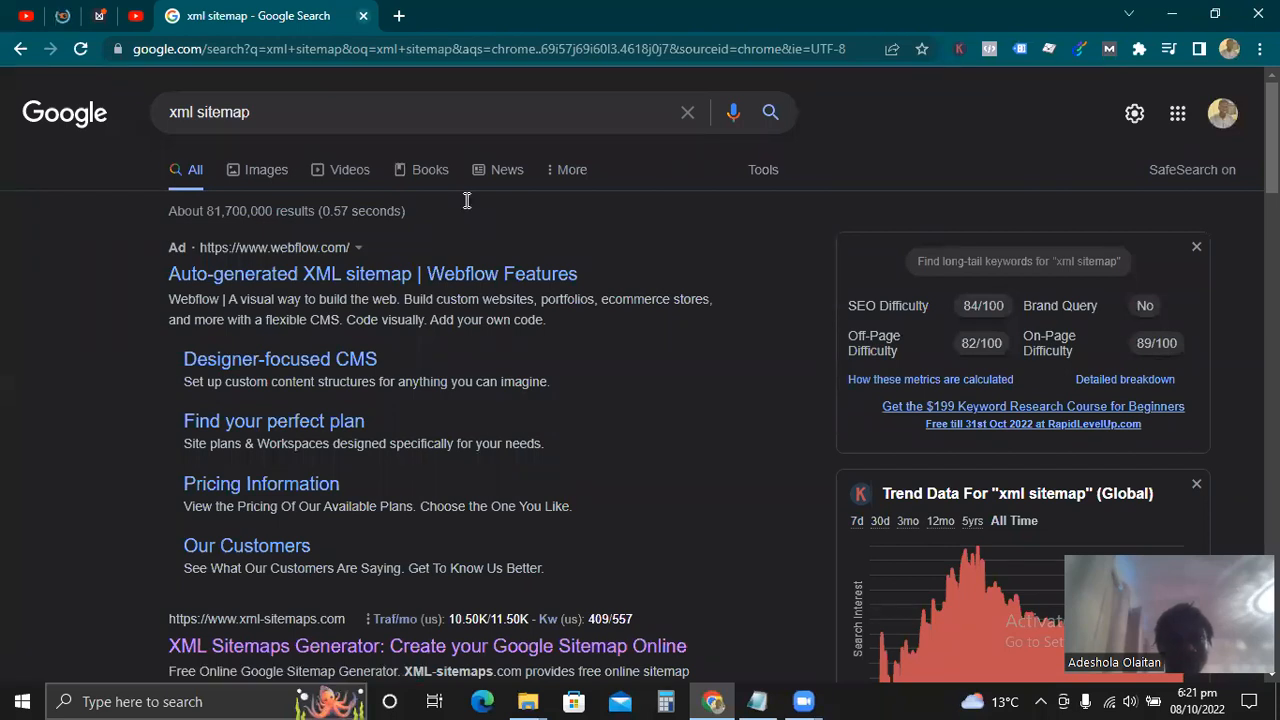
key("ctrl+w")
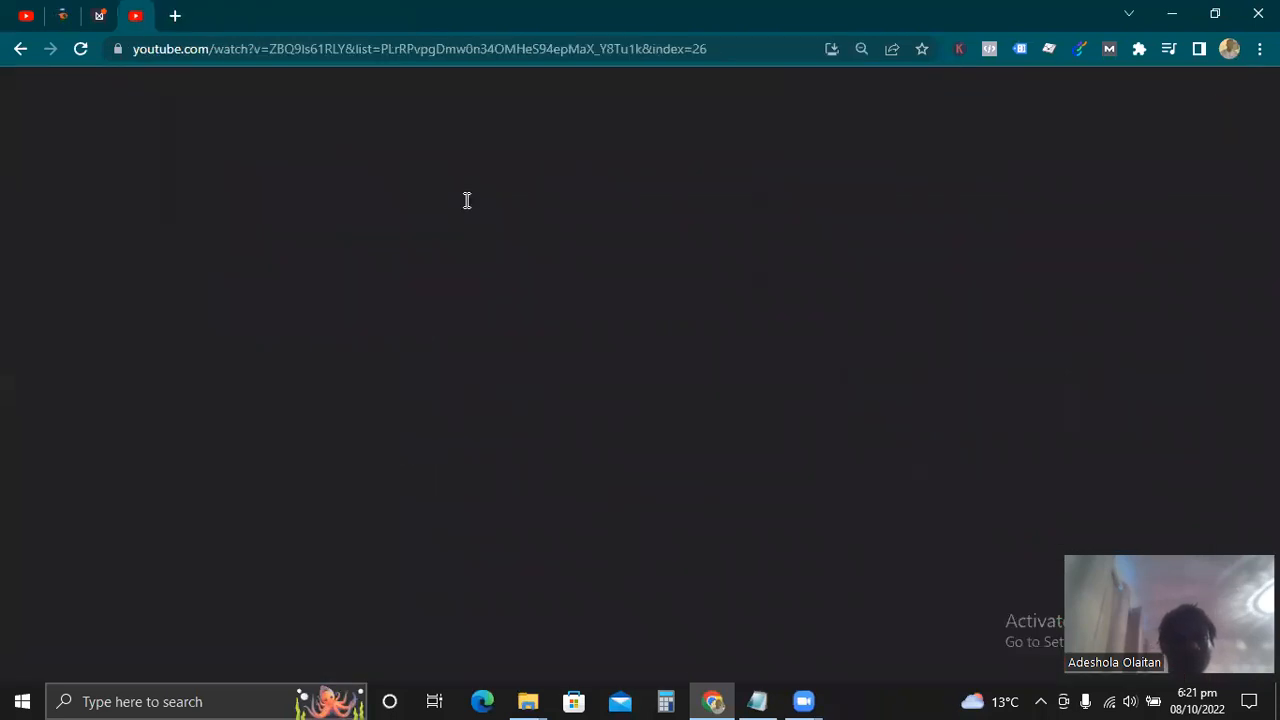
- Open the XML Sitemaps Generator website, xml-sitemaps.com, in a new browser tab
key("ctrl+t")
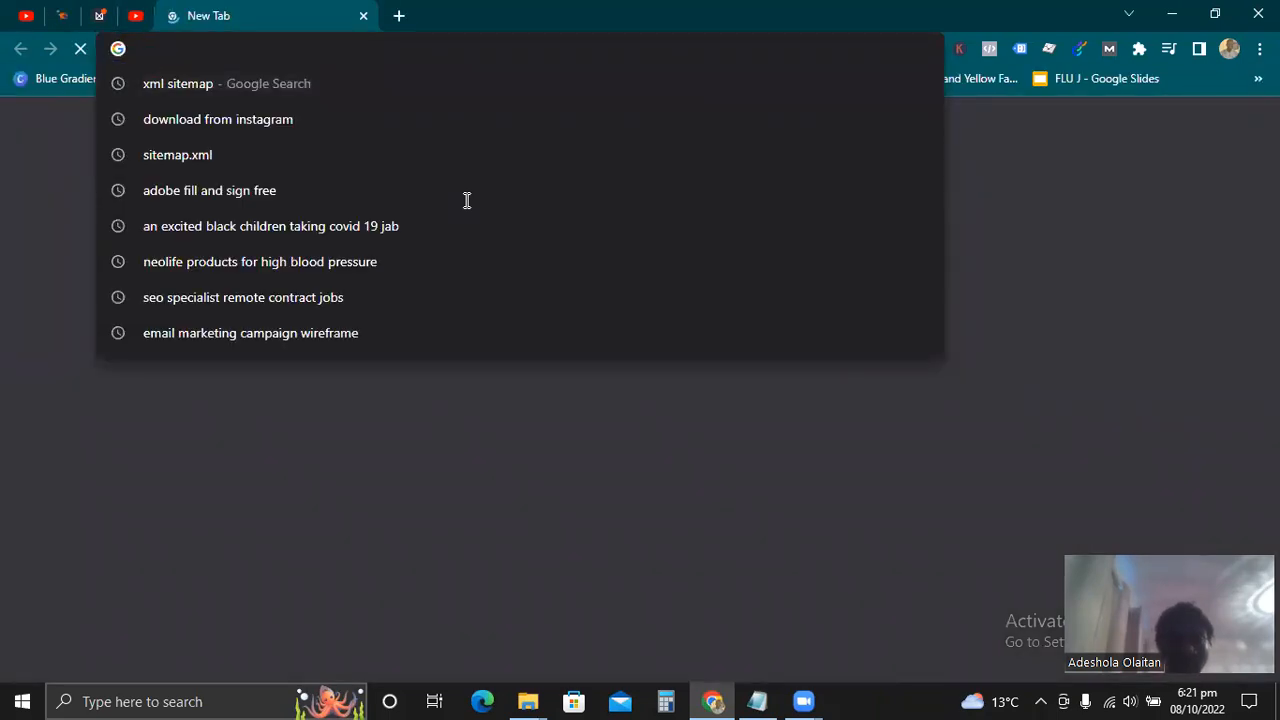
type("xml")
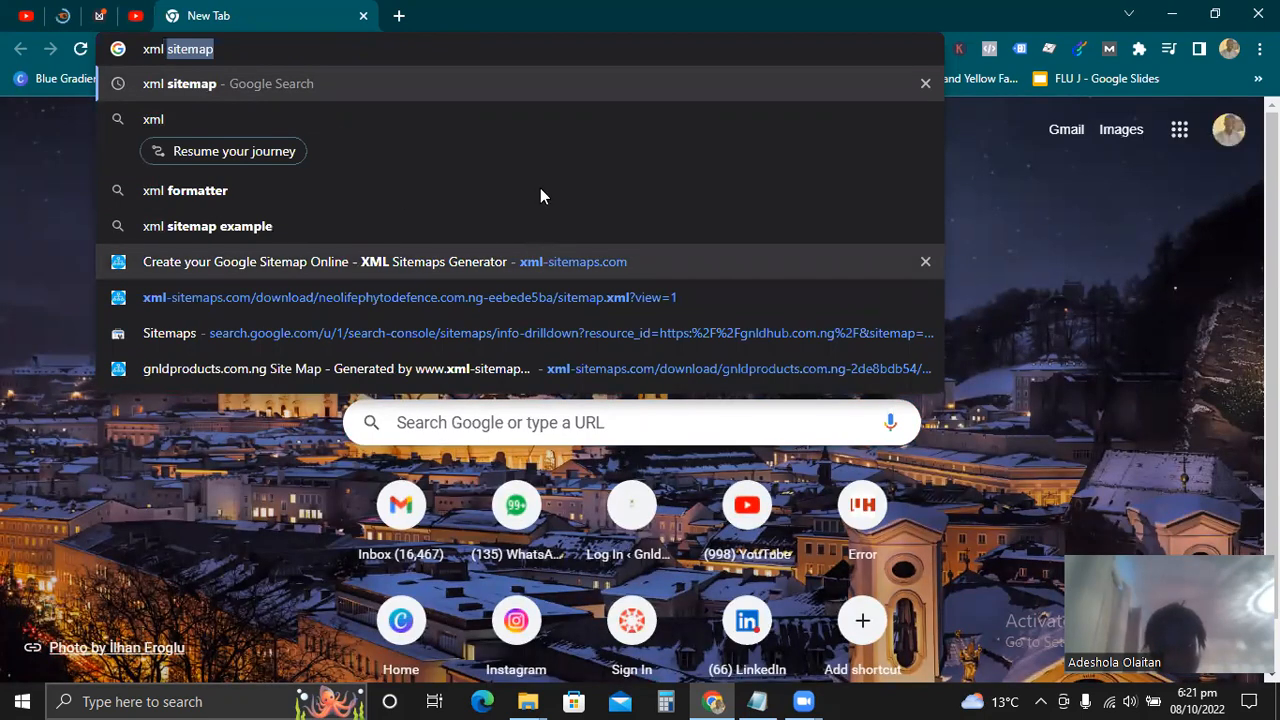
left_click(430, 262)
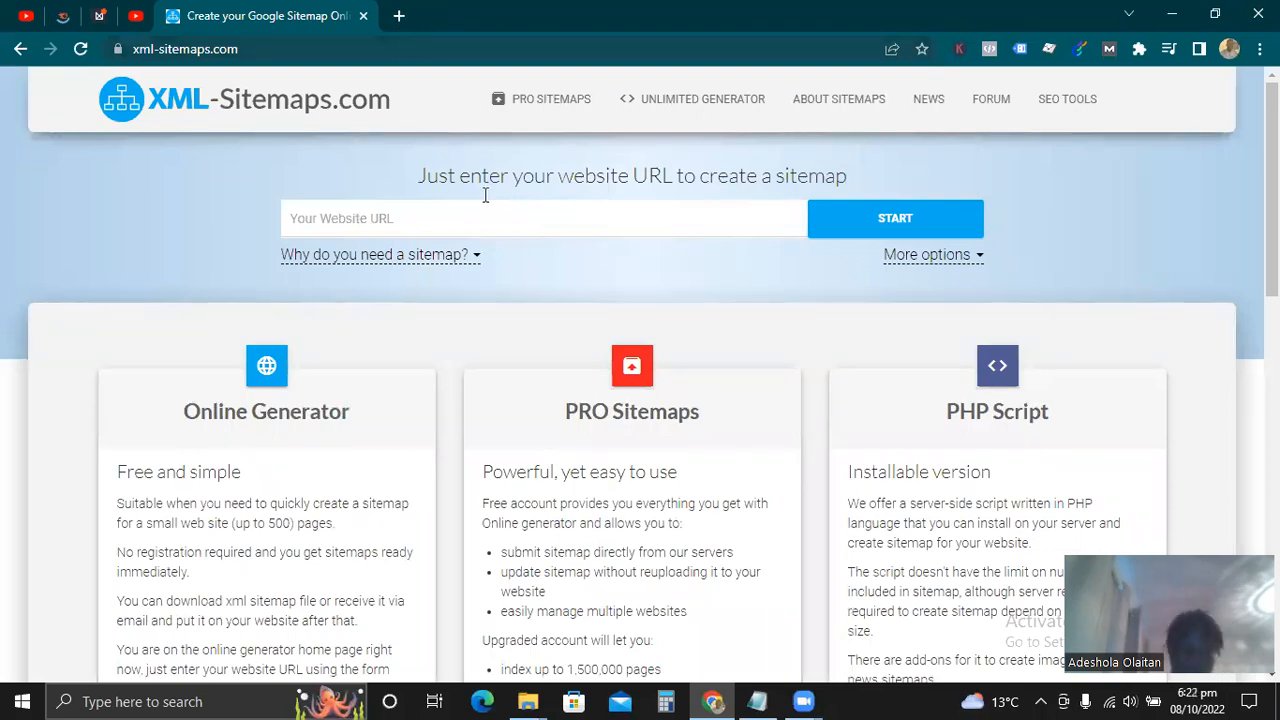
left_click(515, 218)
type("https://gnldproducts.com.ng/")
key("BackSpace")
key("BackSpace")
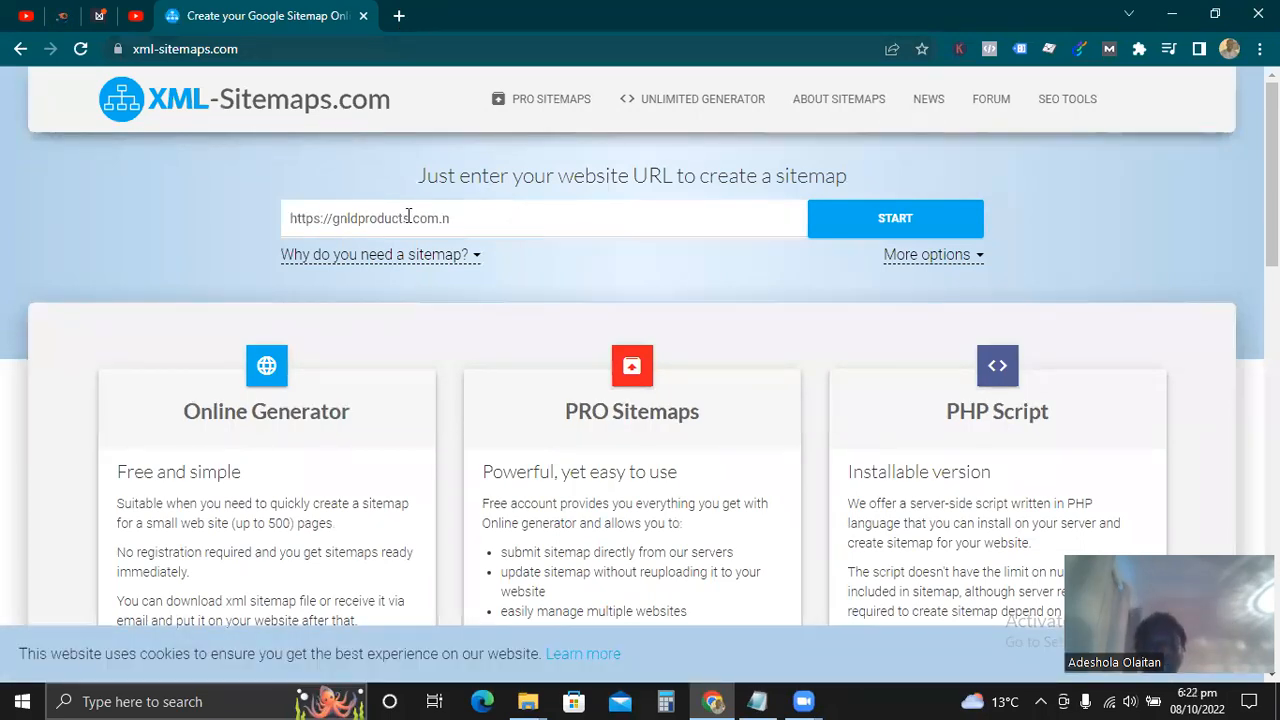
key("ctrl+a")
type("htt")
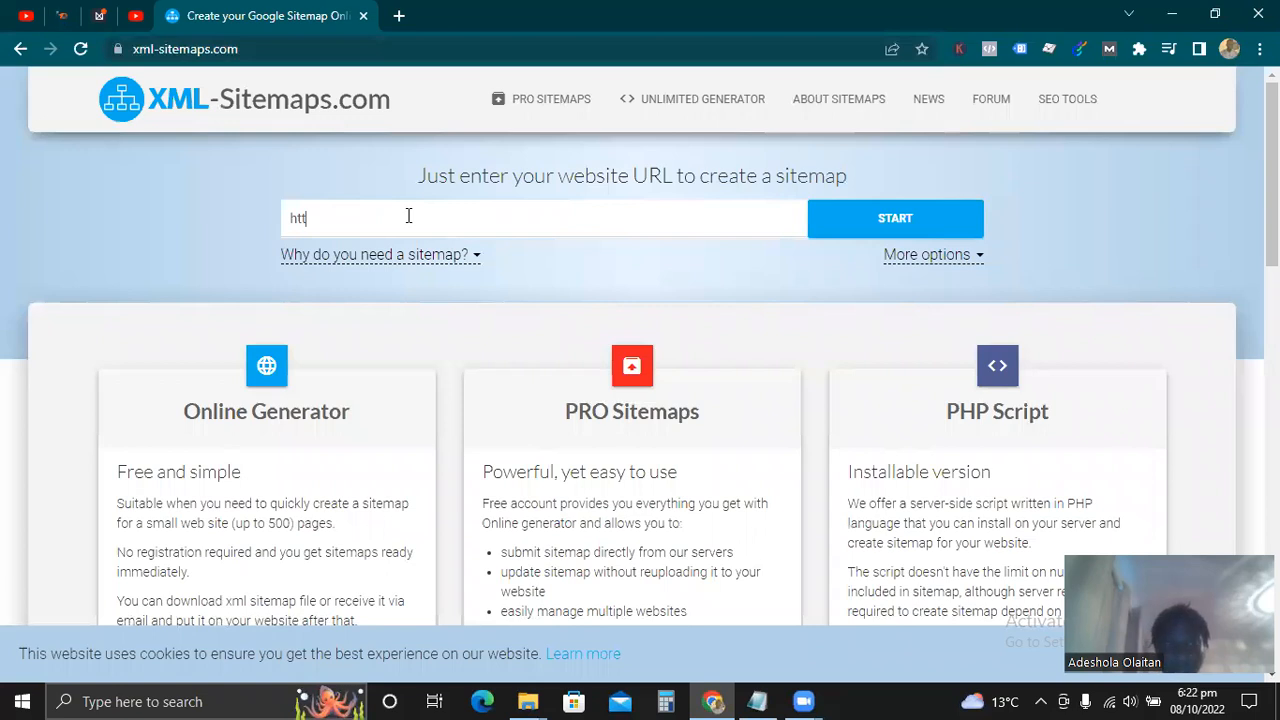
key("BackSpace")
key("BackSpace")
key("BackSpace")
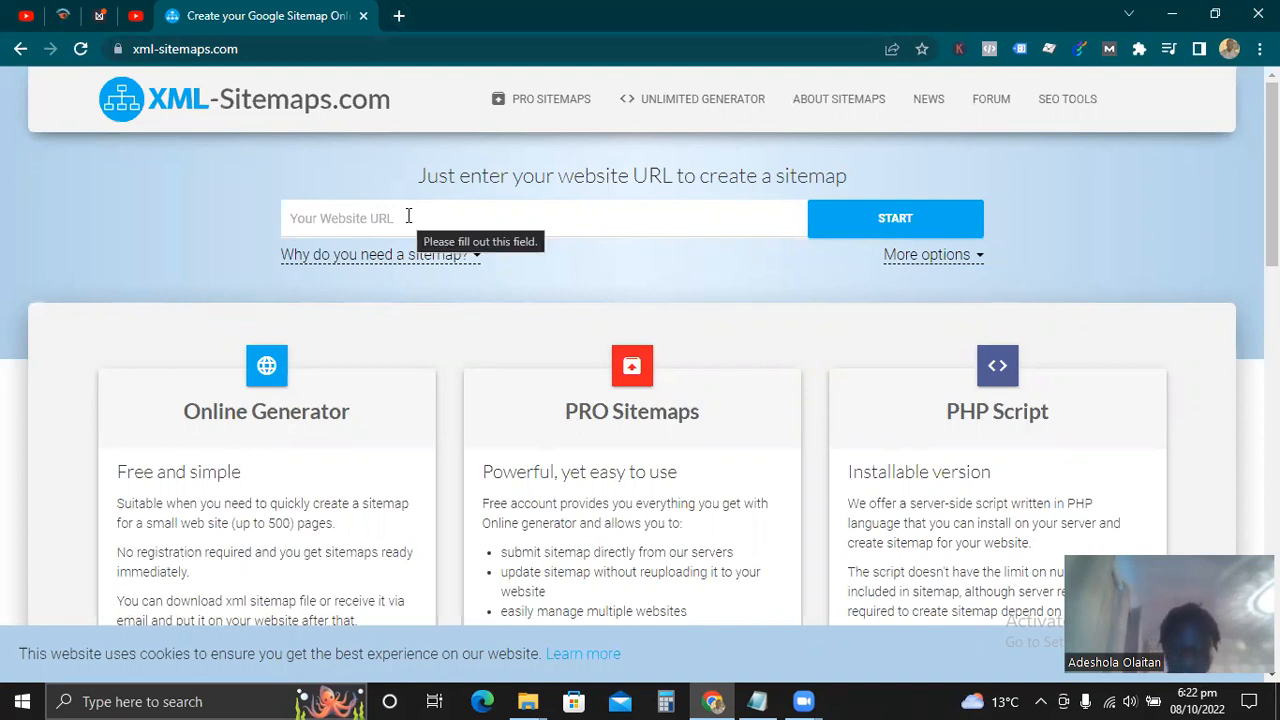
type("go")
key("BackSpace")
key("BackSpace")
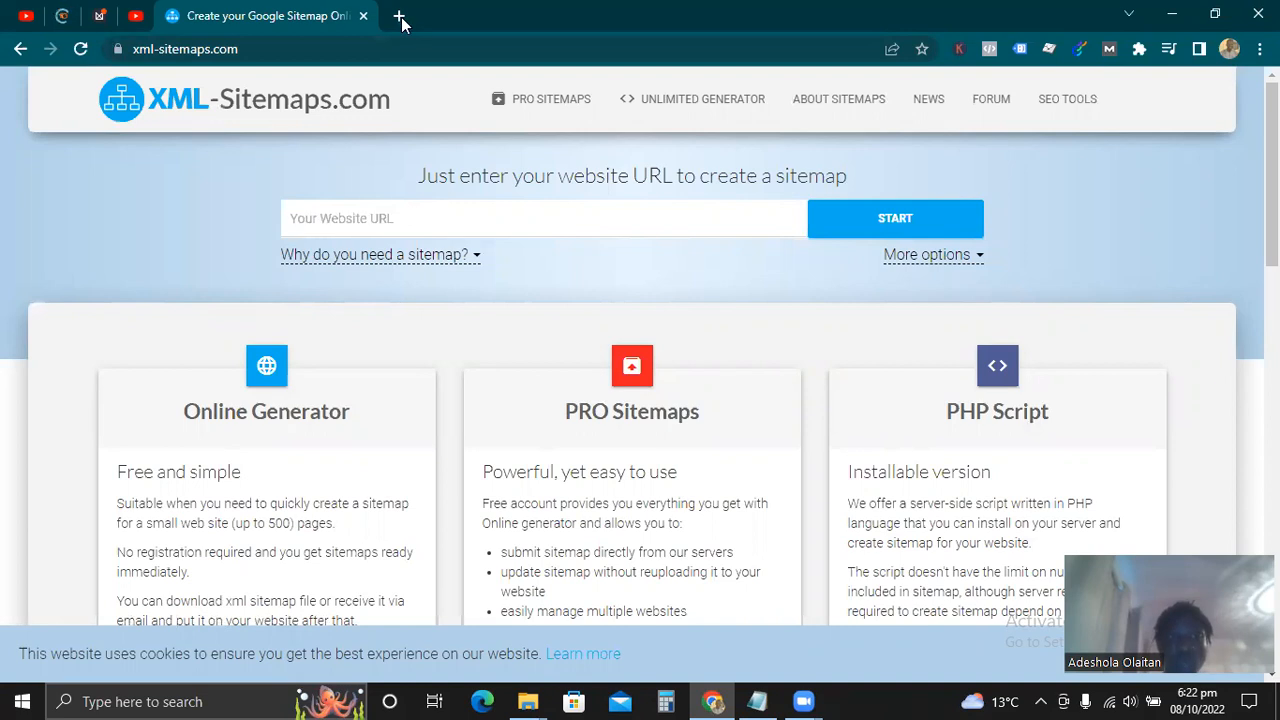
- Open the gnldproducts.com.ng home page in a new browser tab
key("ctrl+t")
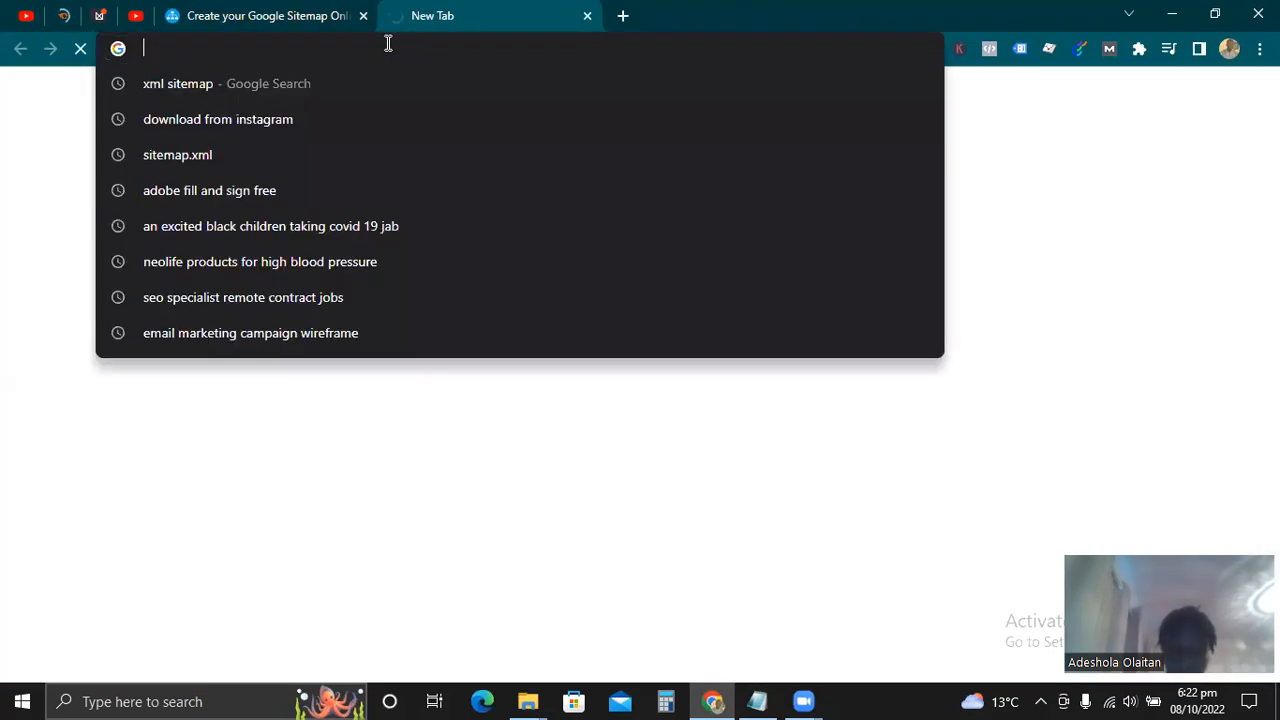
type("gnld")
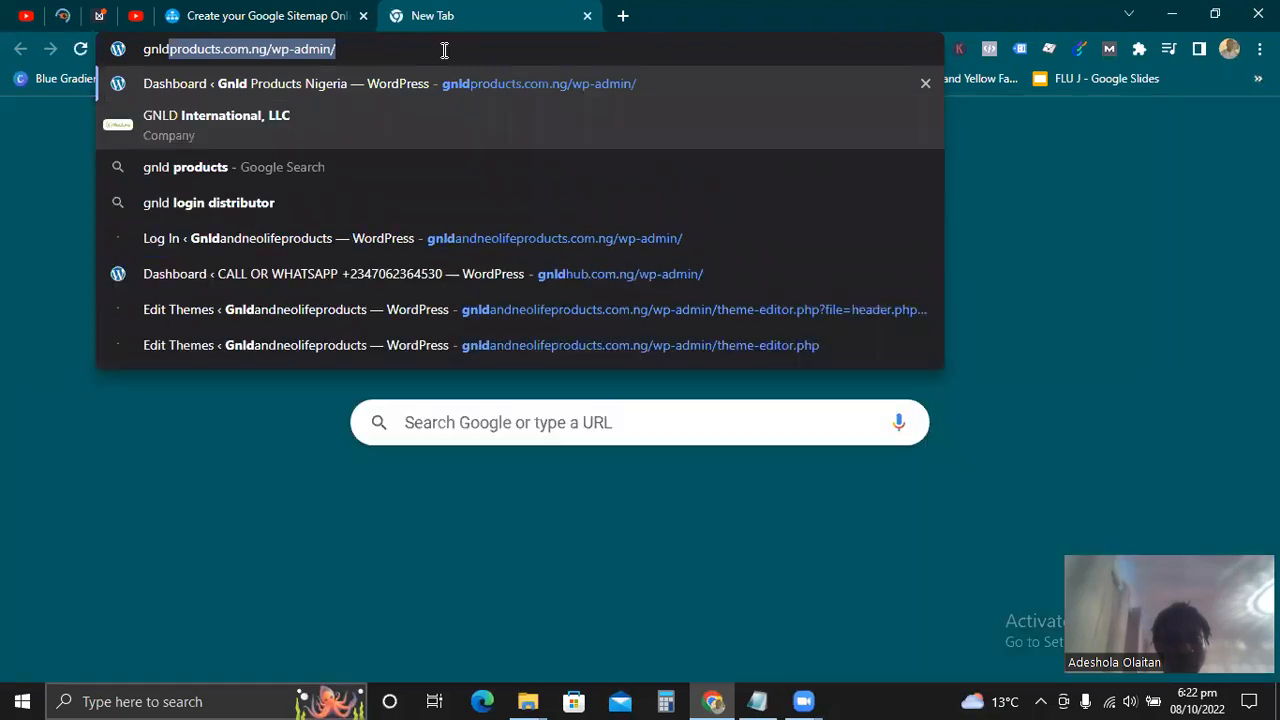
left_click(445, 50)
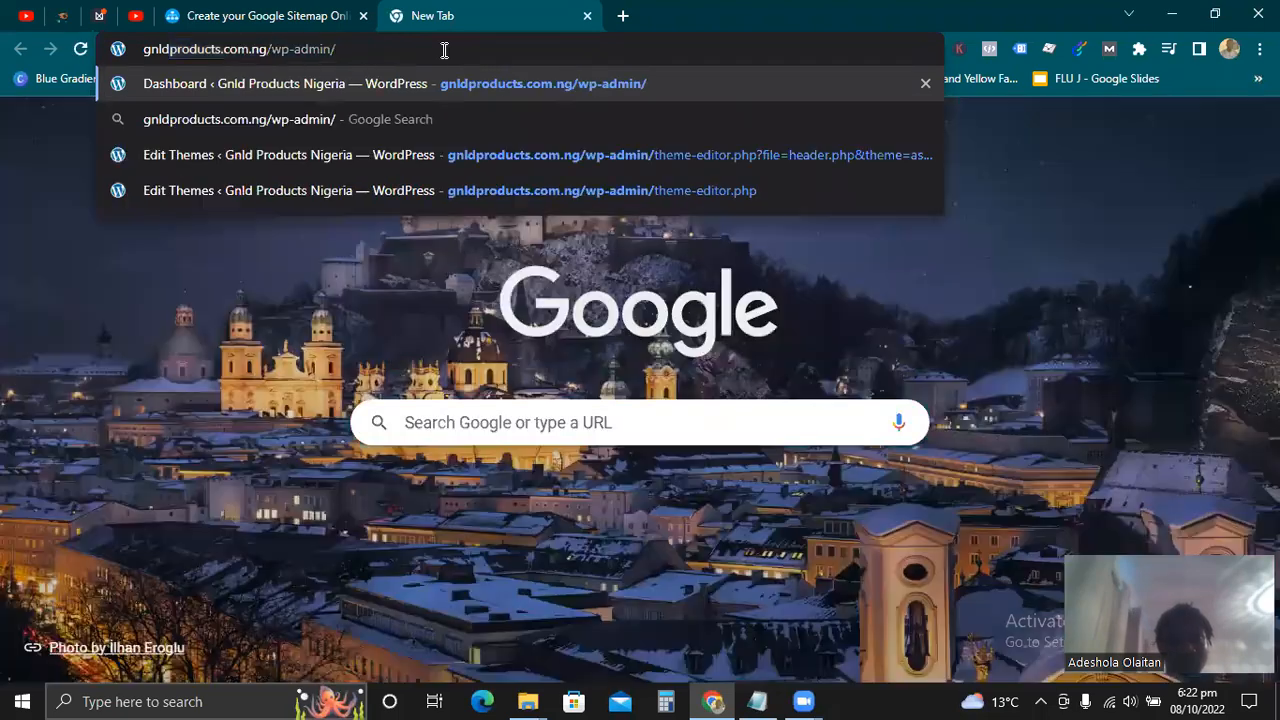
key("BackSpace")
key("BackSpace")
key("BackSpace")
key("BackSpace")
key("BackSpace")
key("BackSpace")
key("BackSpace")
key("BackSpace")
key("BackSpace")
key("Return")
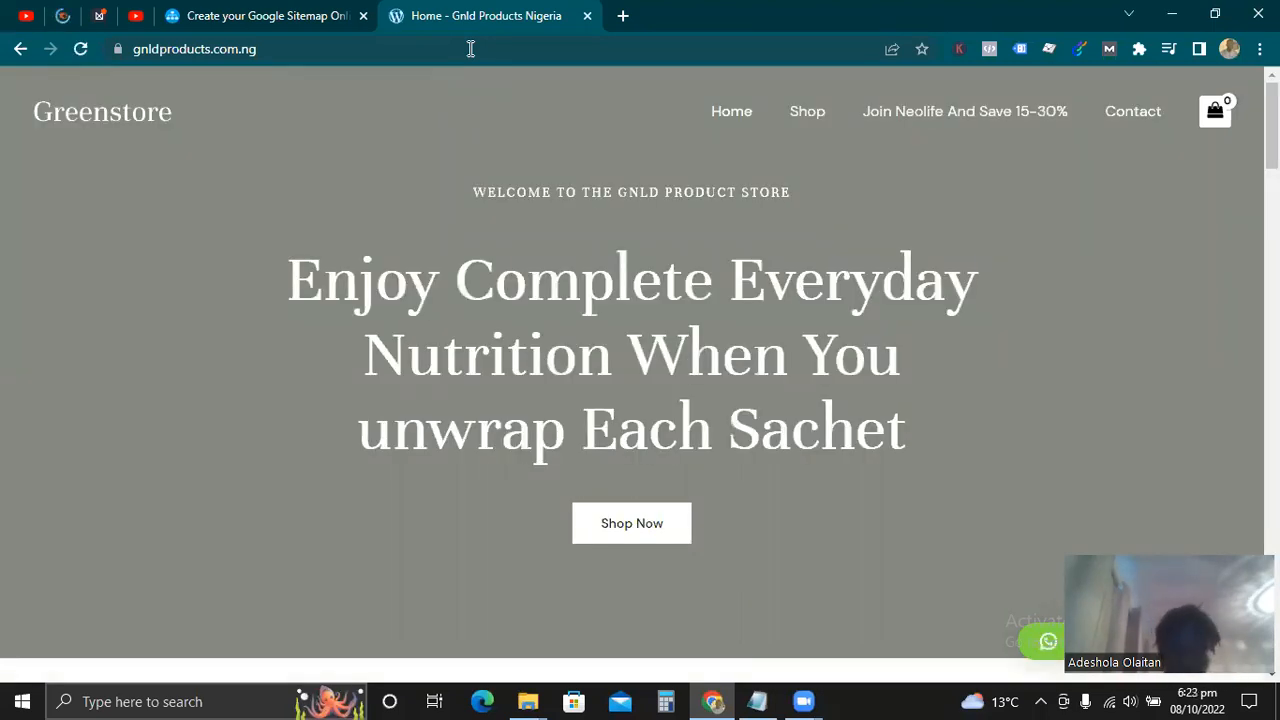
left_click(468, 48)
key("ctrl+c")
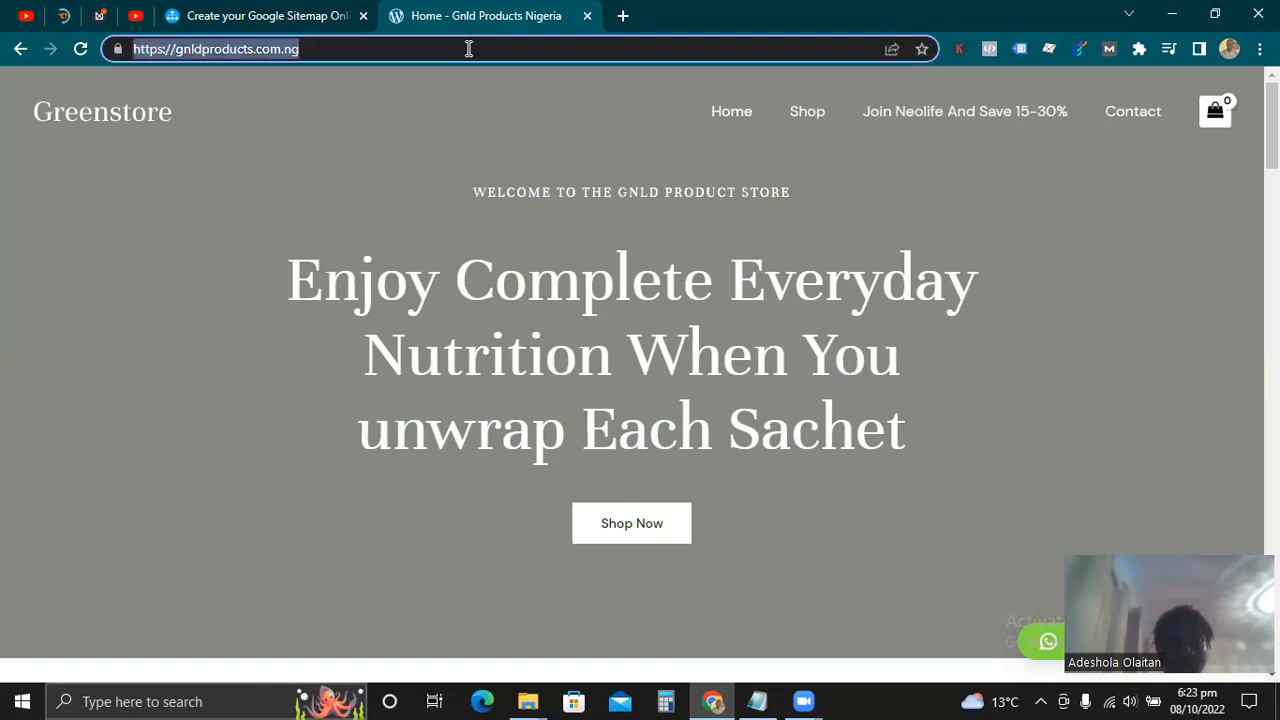
key("ctrl+shift+Tab")
key("ctrl+v")
left_click(885, 216)
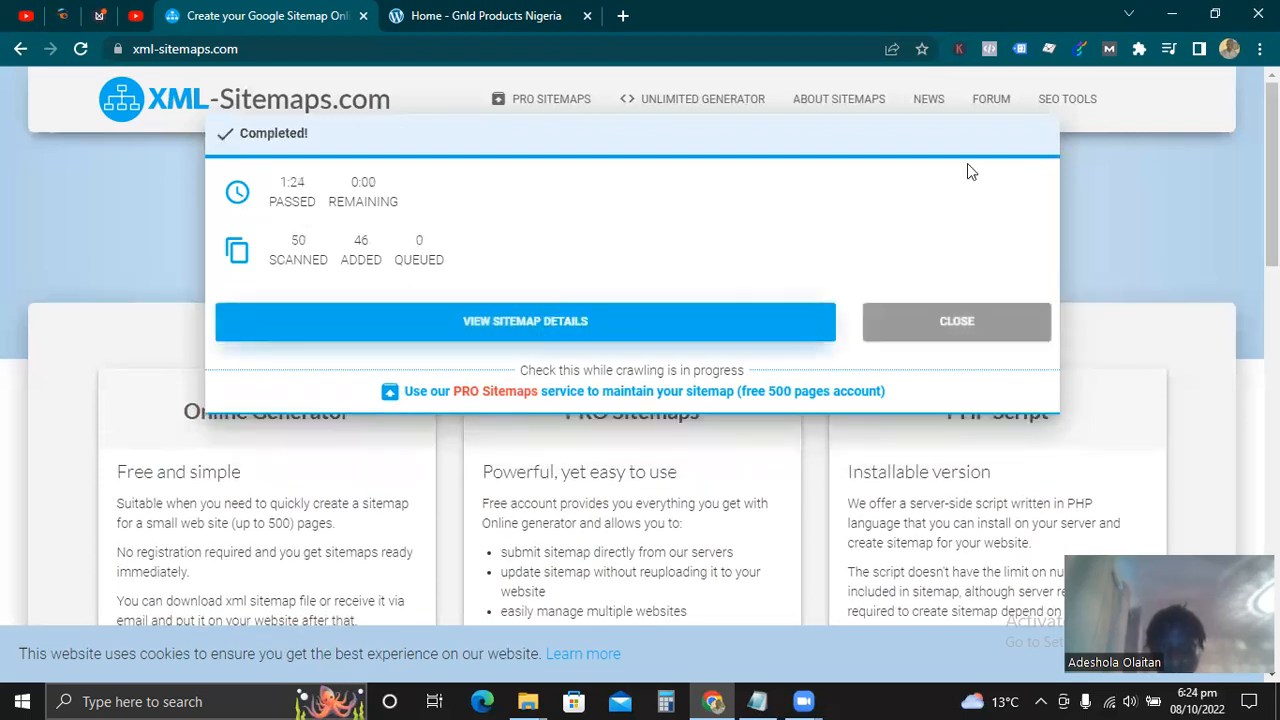
- Open the generated sitemap's details and review the whole list of URLs in the Sitemap Preview
left_click(615, 328)
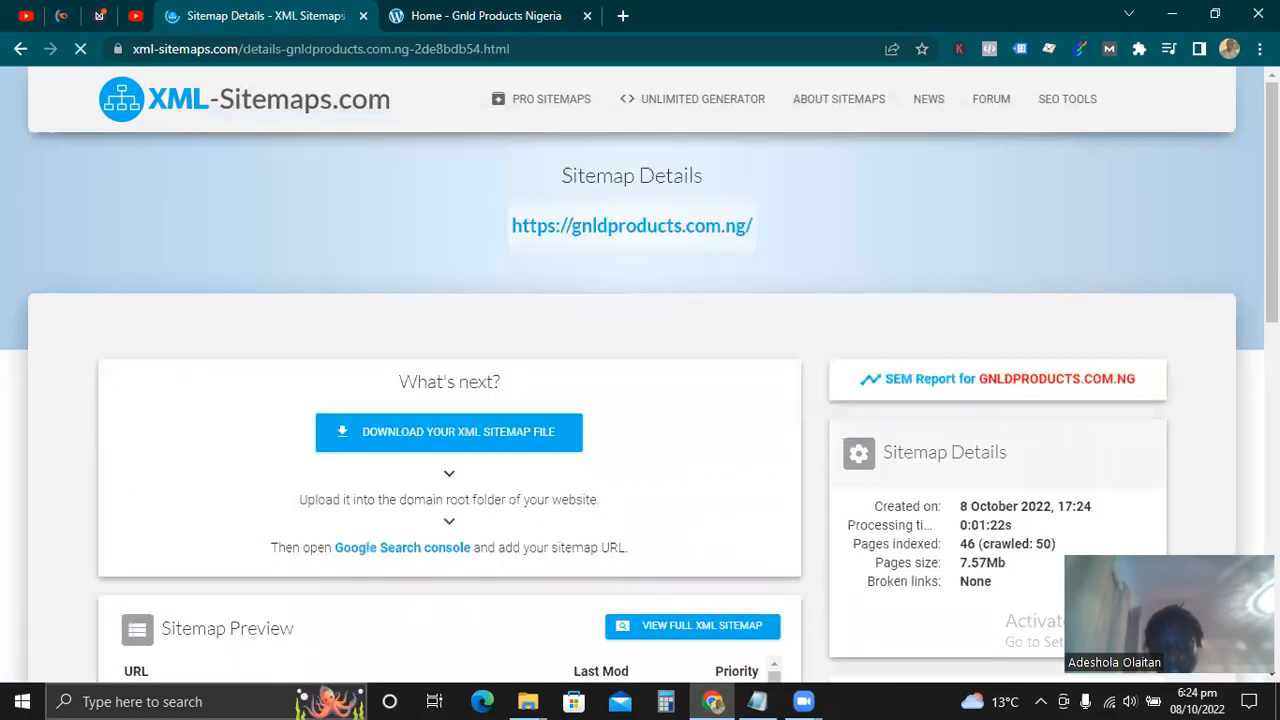
scroll(534, 343, "down", 2)
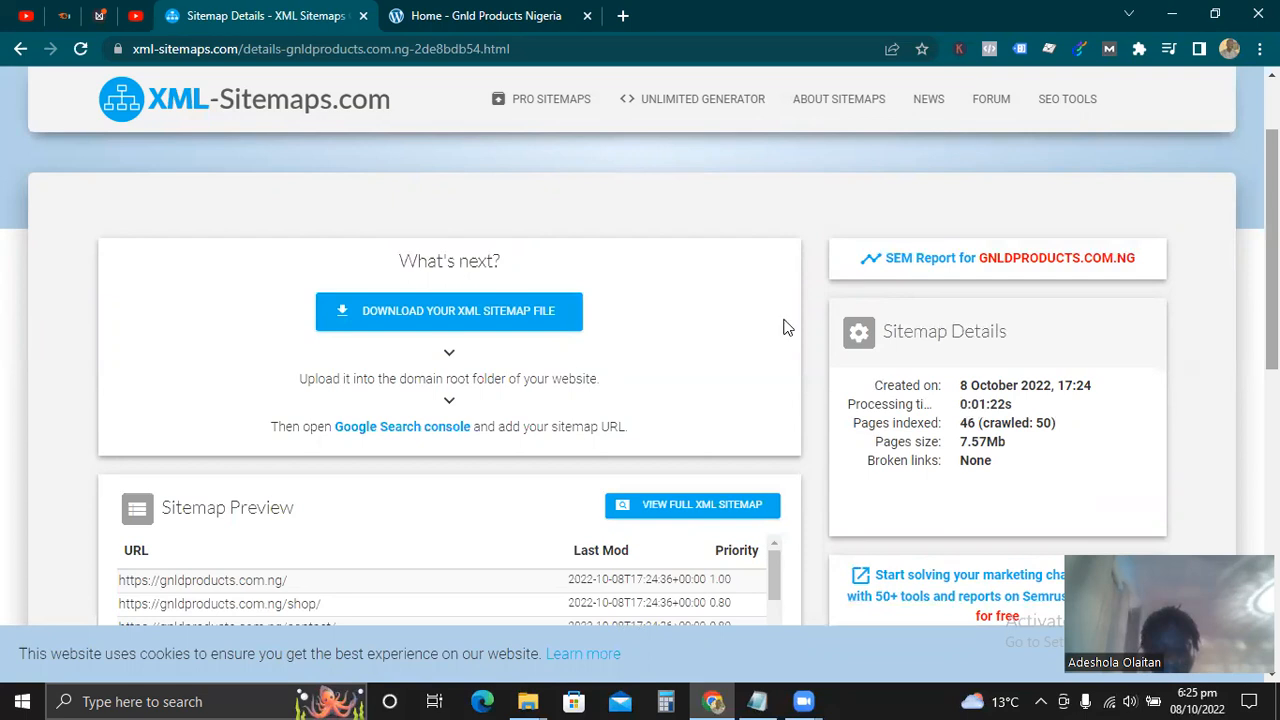
scroll(786, 327, "down", 3)
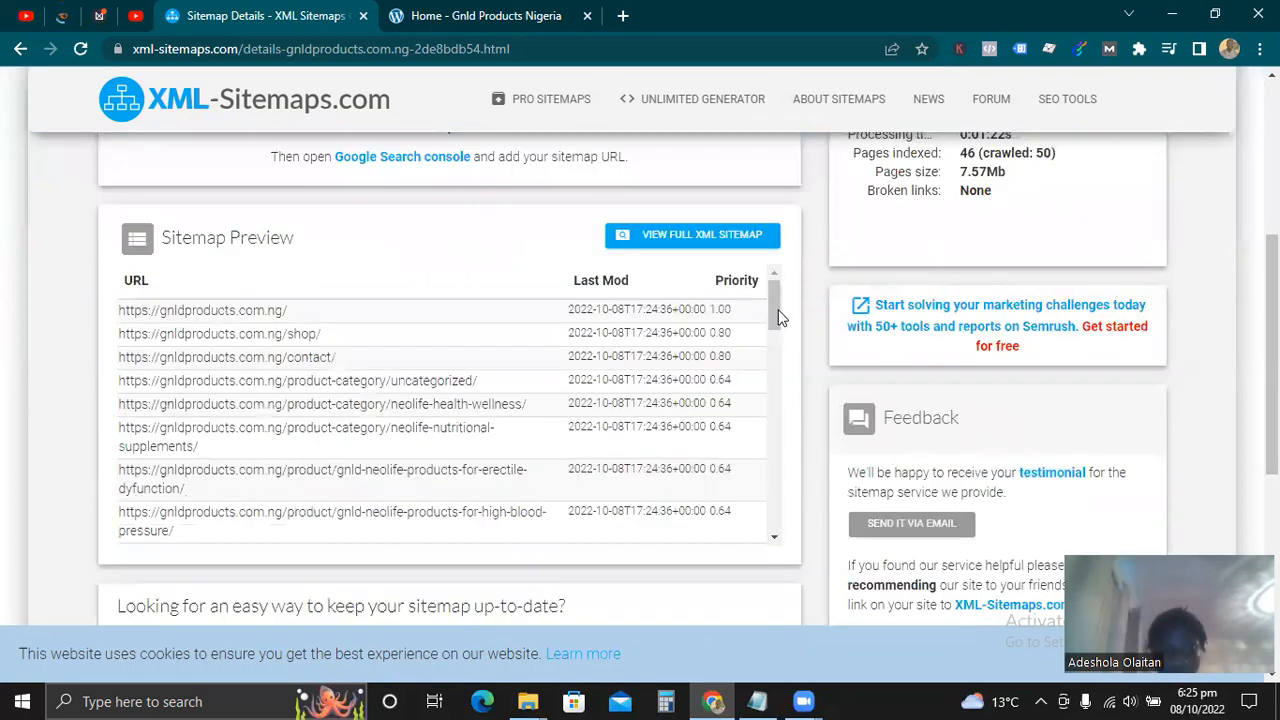
scroll(766, 397, "down", 5)
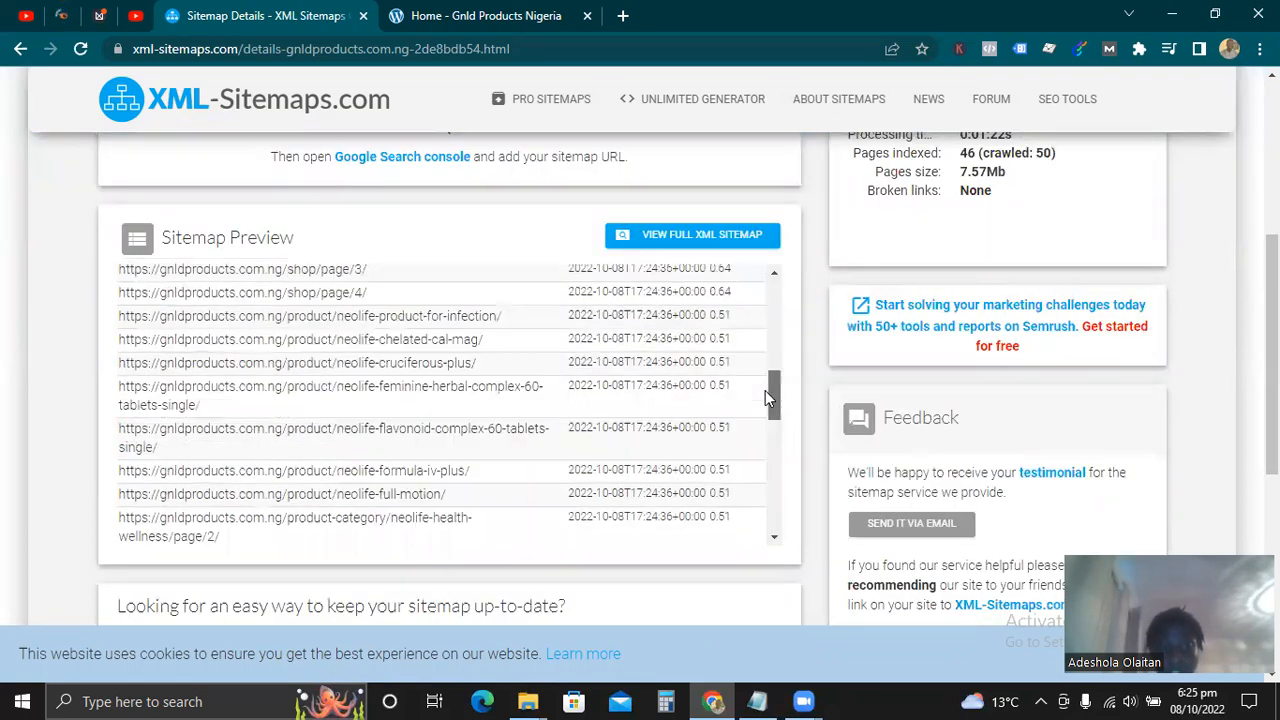
scroll(765, 397, "down", 5)
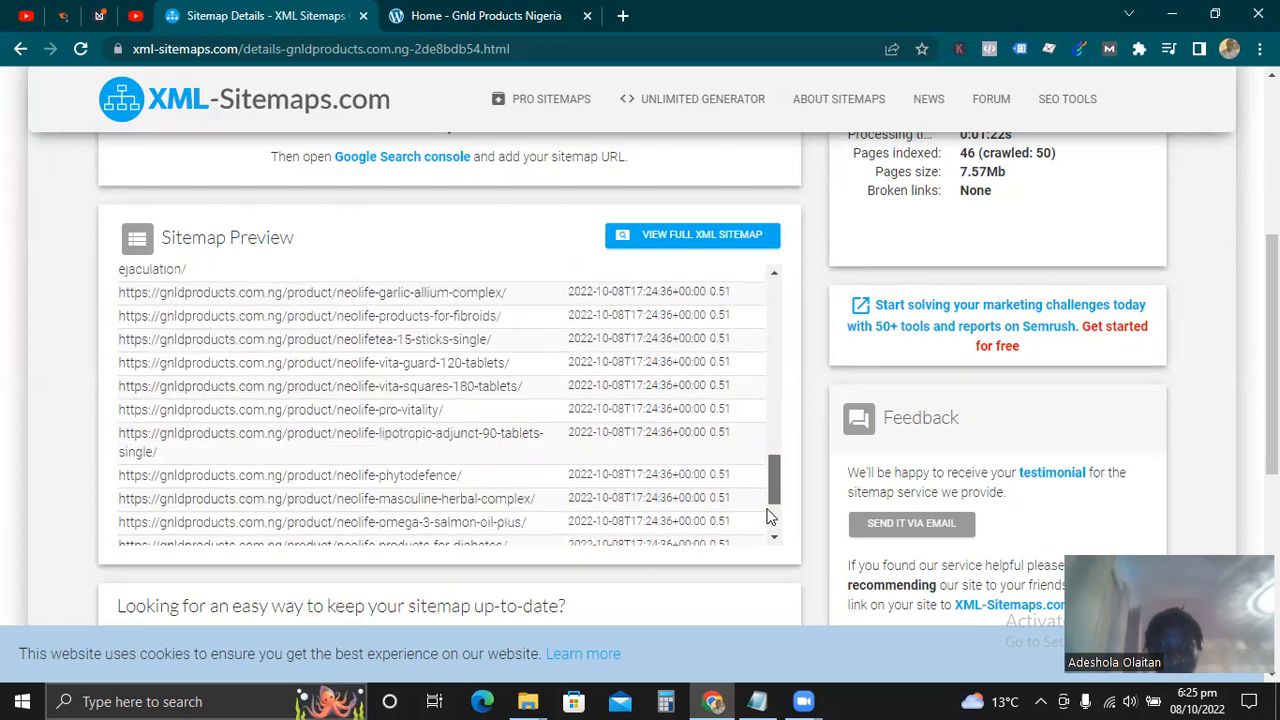
scroll(770, 521, "down", 3)
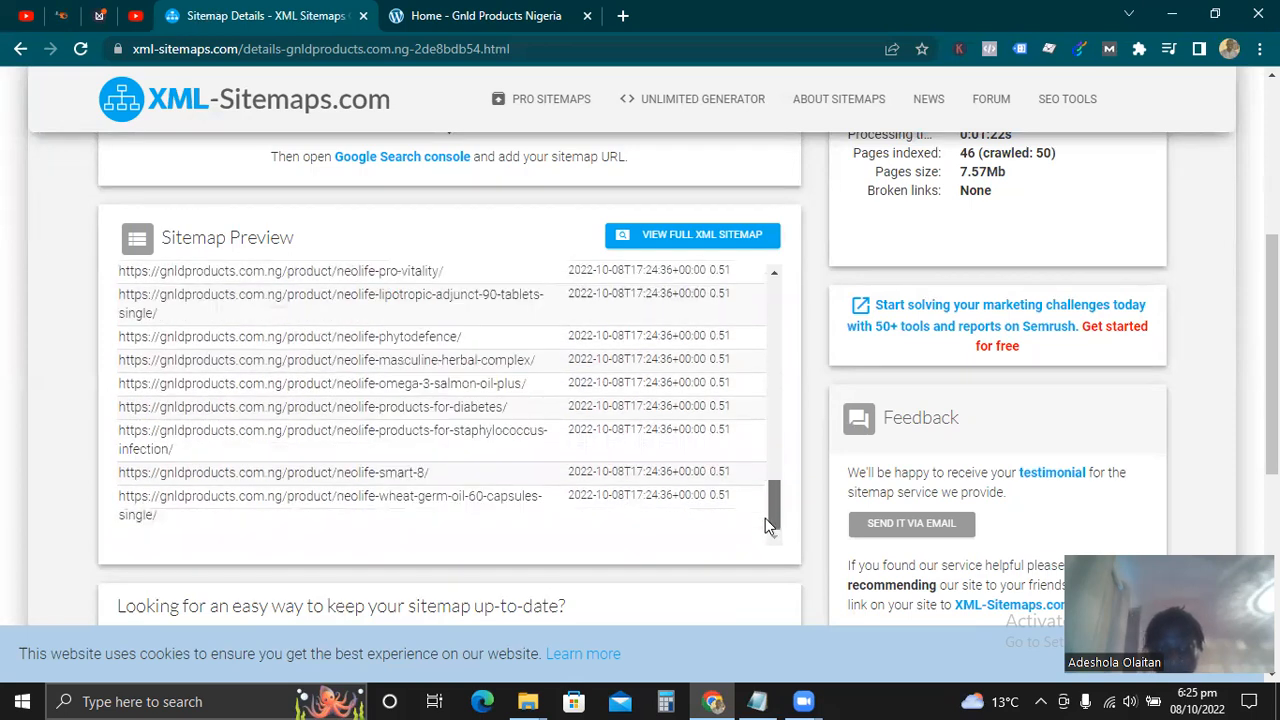
- View the full XML sitemap and look through its URL entries with their last-modified dates and priorities
left_click(712, 238)
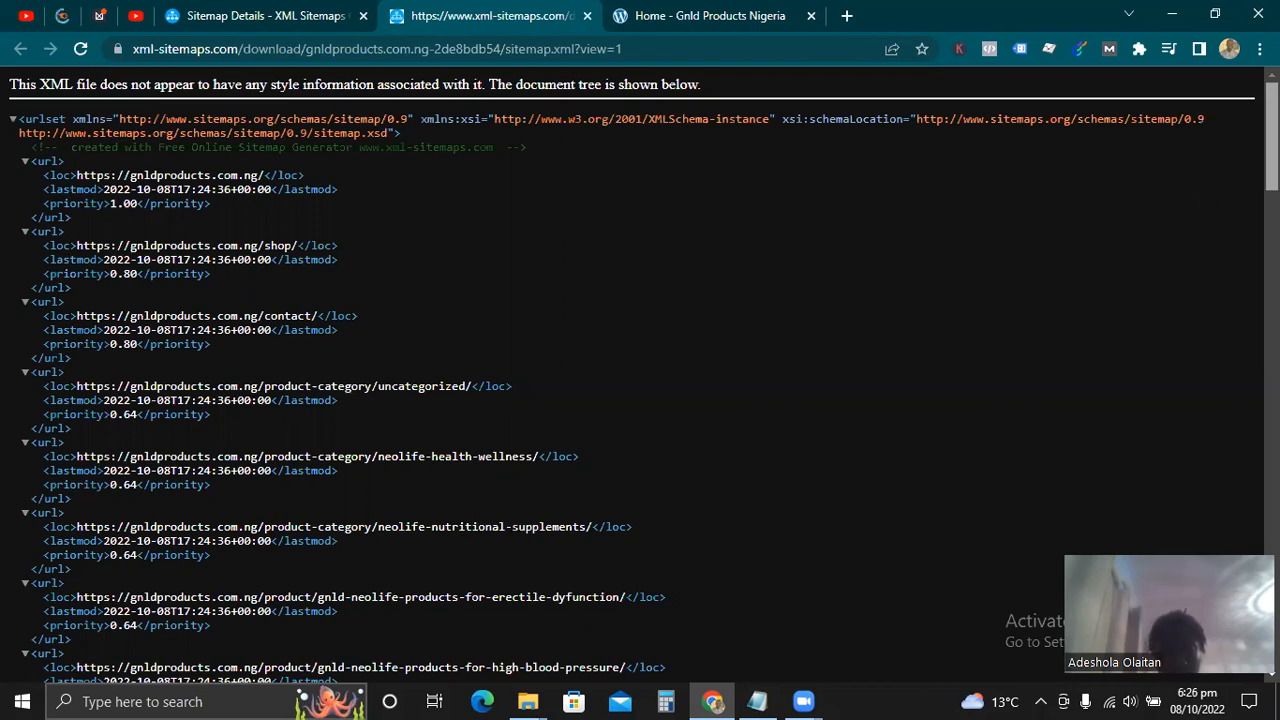
scroll(707, 319, "down", 2)
scroll(707, 319, "down", 1)
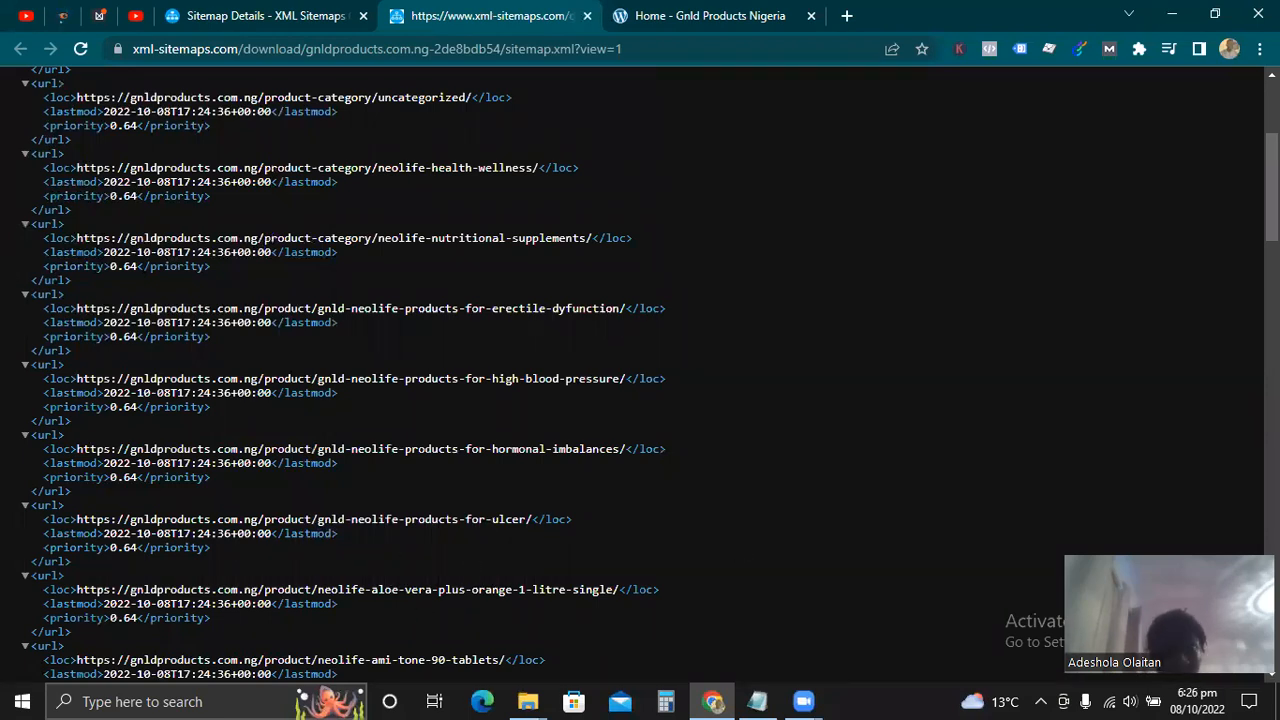
scroll(640, 370, "down", 1)
scroll(640, 370, "down", 5)
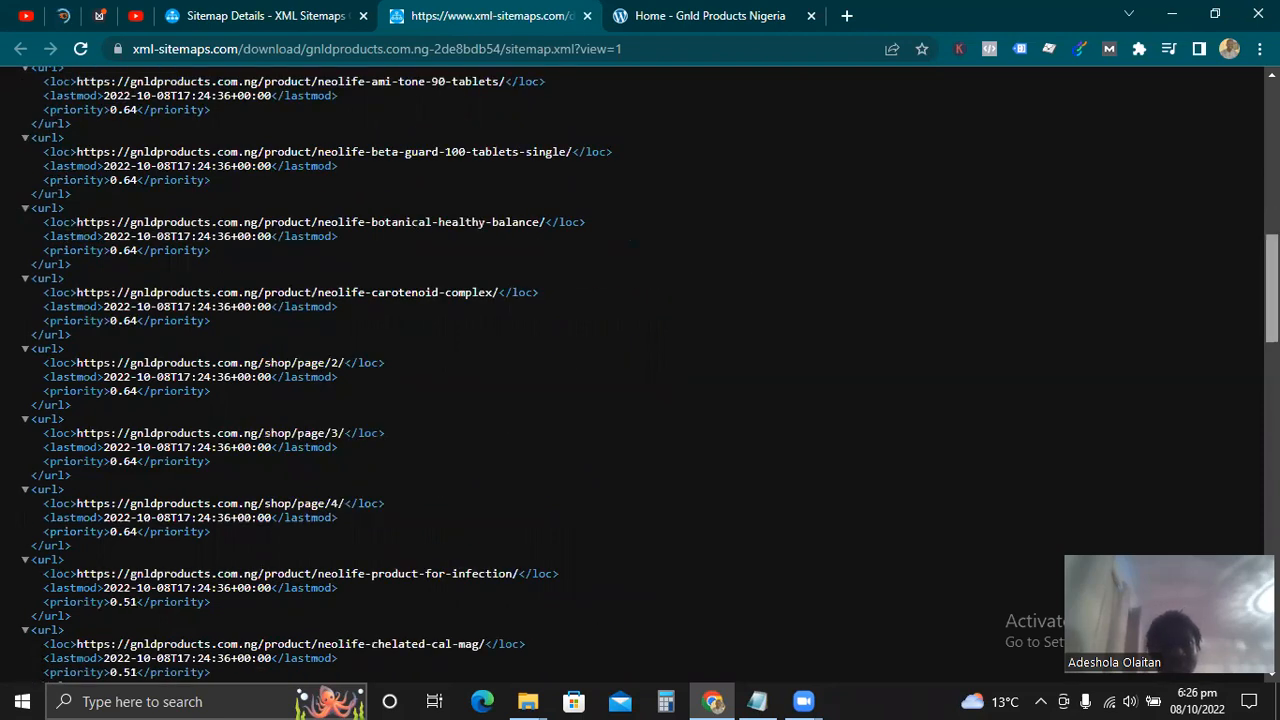
scroll(640, 370, "down", 2)
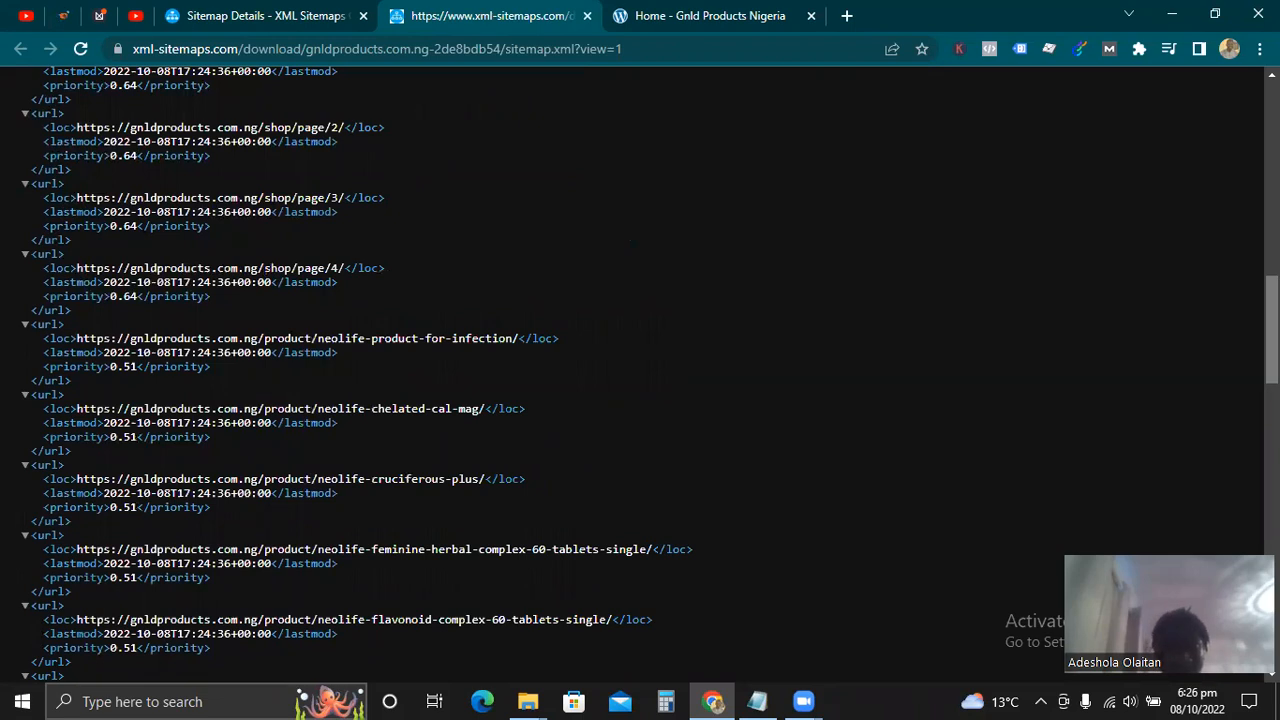
scroll(640, 370, "down", 3)
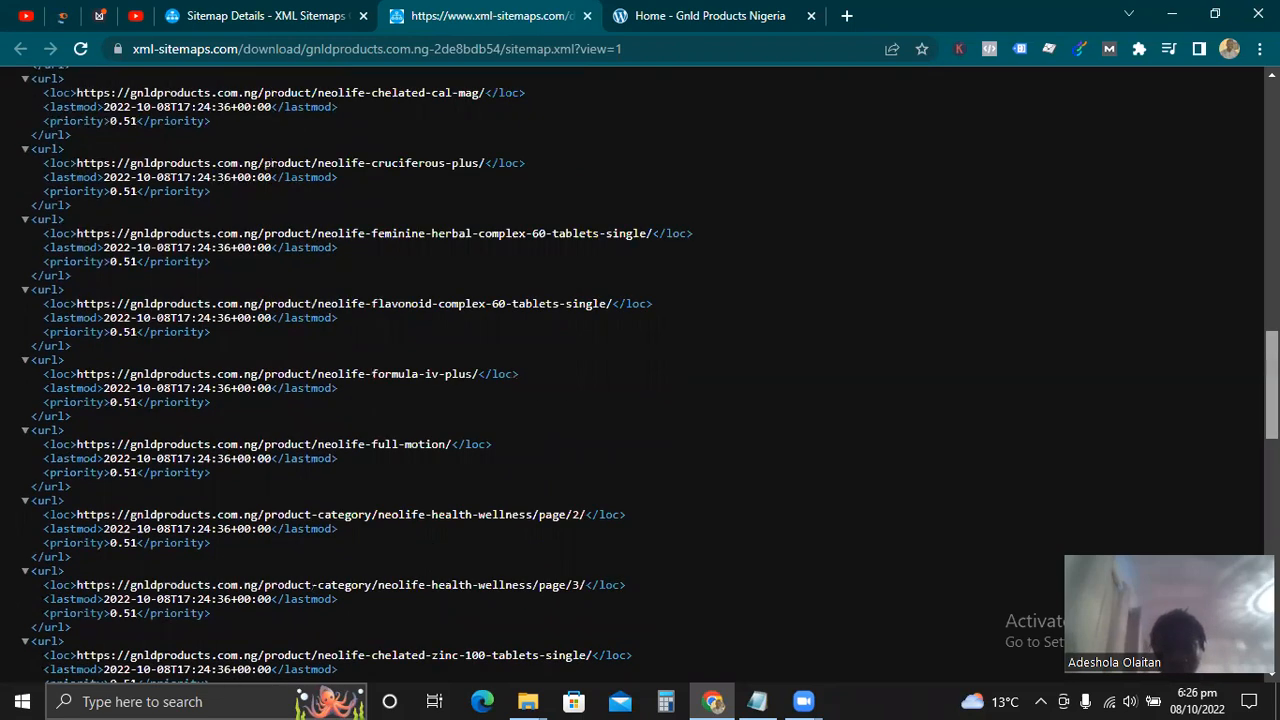
scroll(640, 370, "down", 10)
scroll(640, 370, "up", 15)
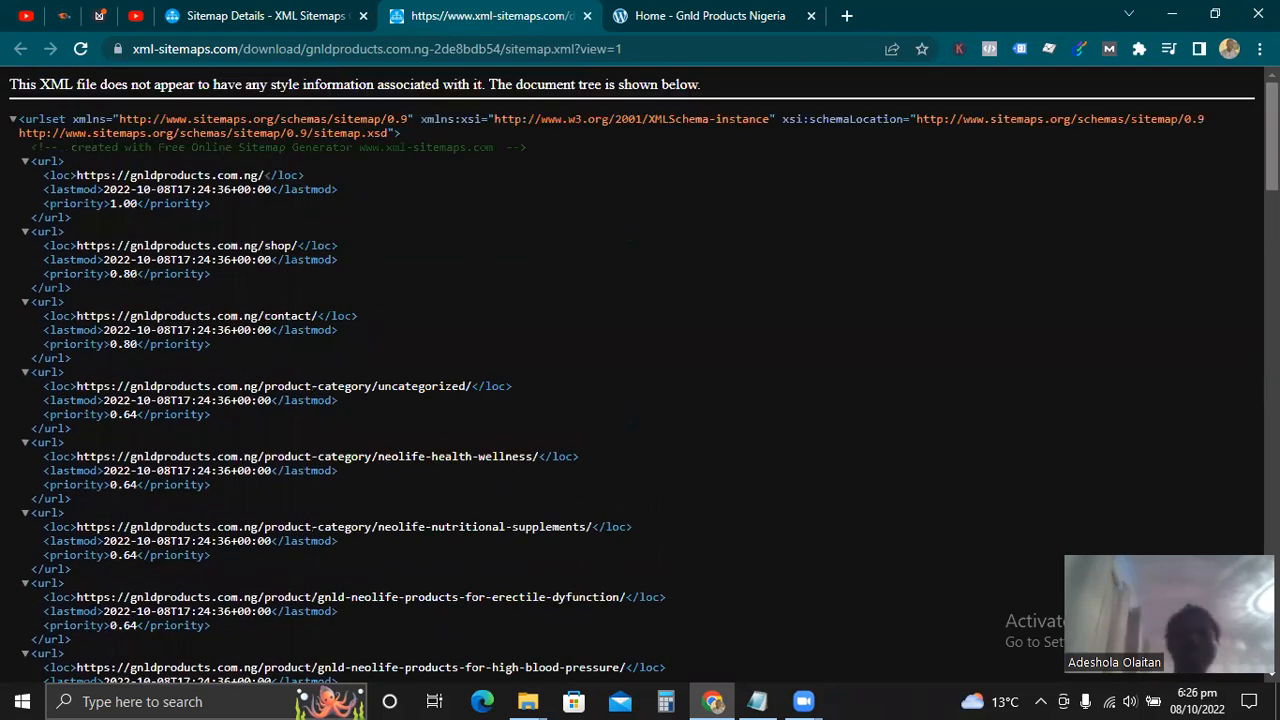
- Return to the Sitemap Details page at its XML file download option, leaving an additional blank browser tab open
left_click(277, 15)
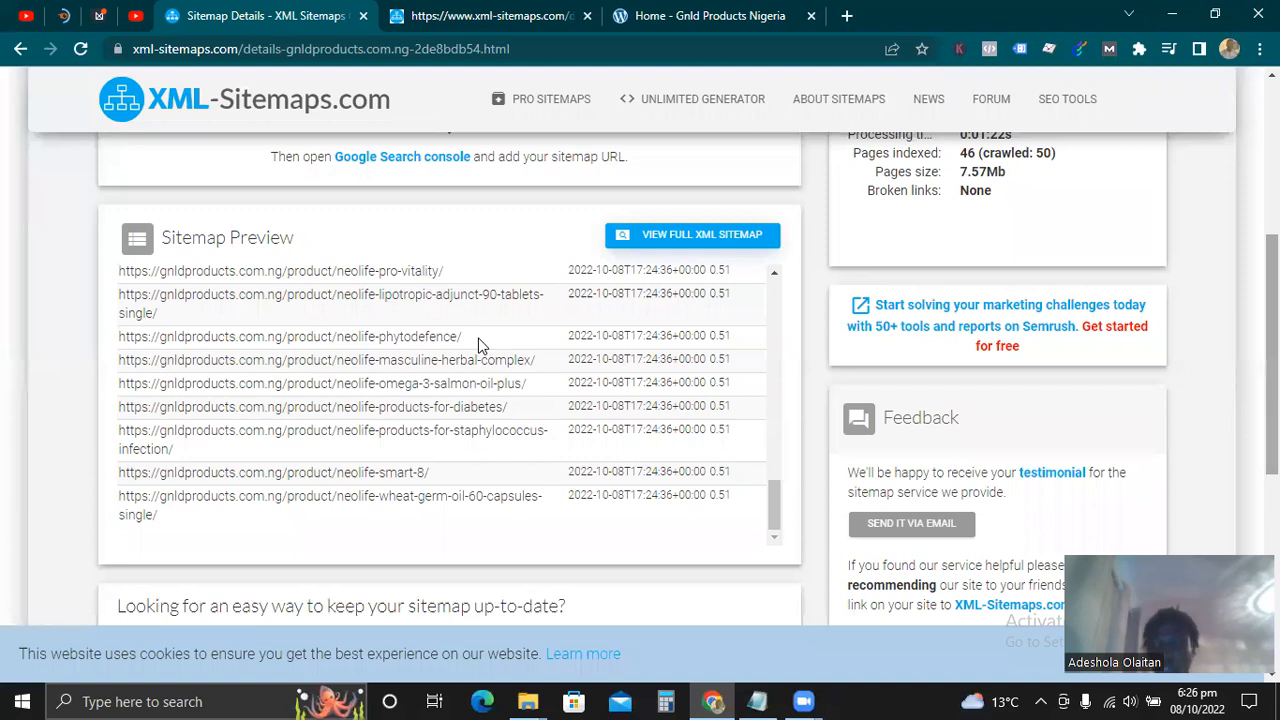
scroll(478, 345, "up", 3)
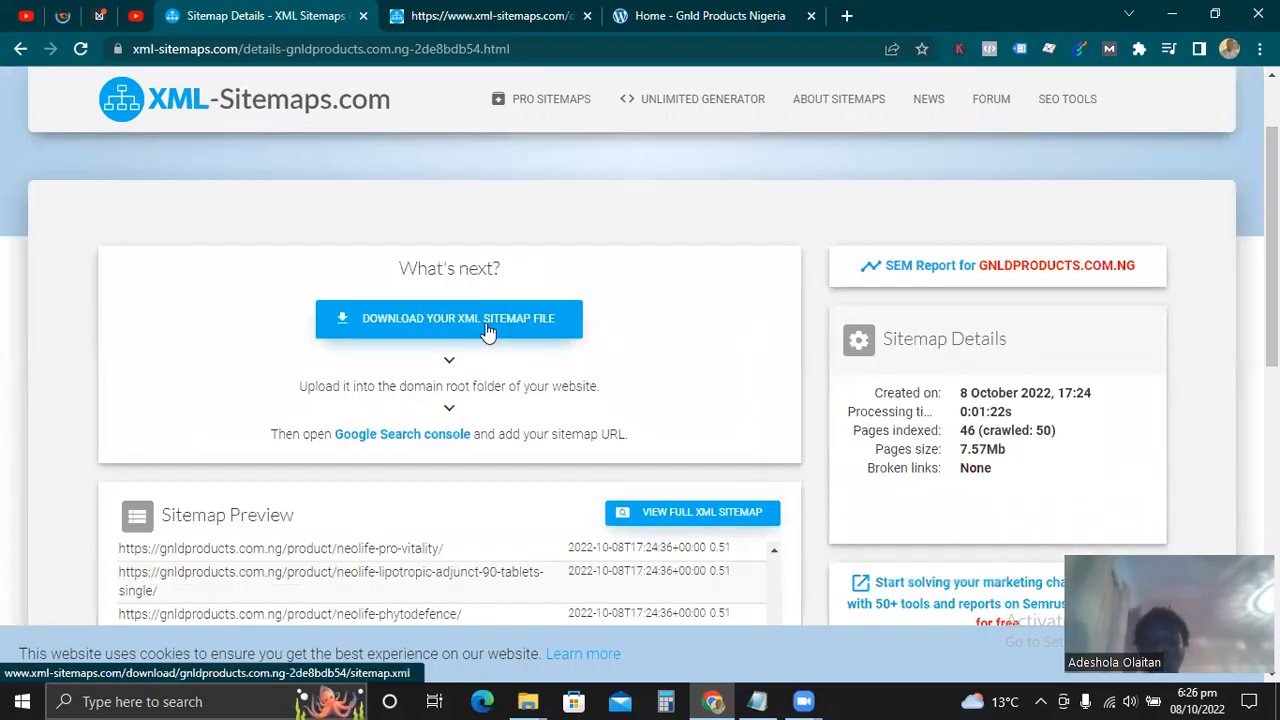
left_click(843, 25)
left_click(512, 18)
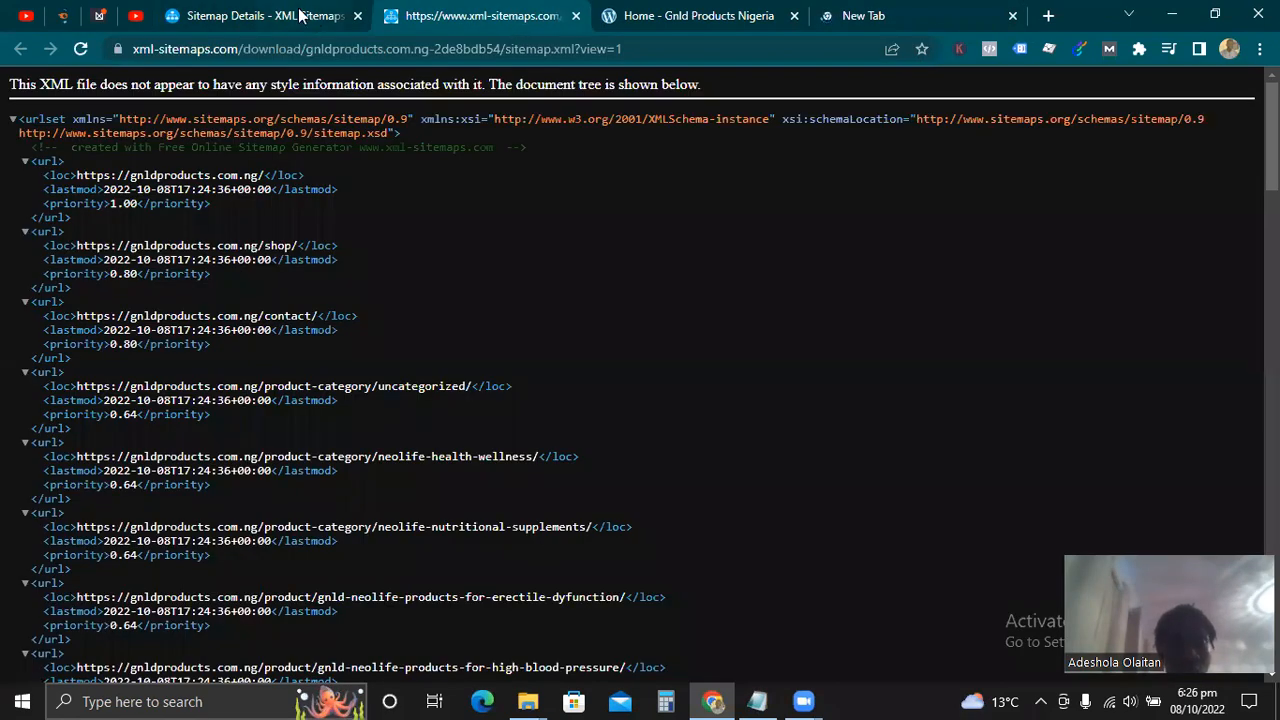
key("ctrl+shift+Tab")
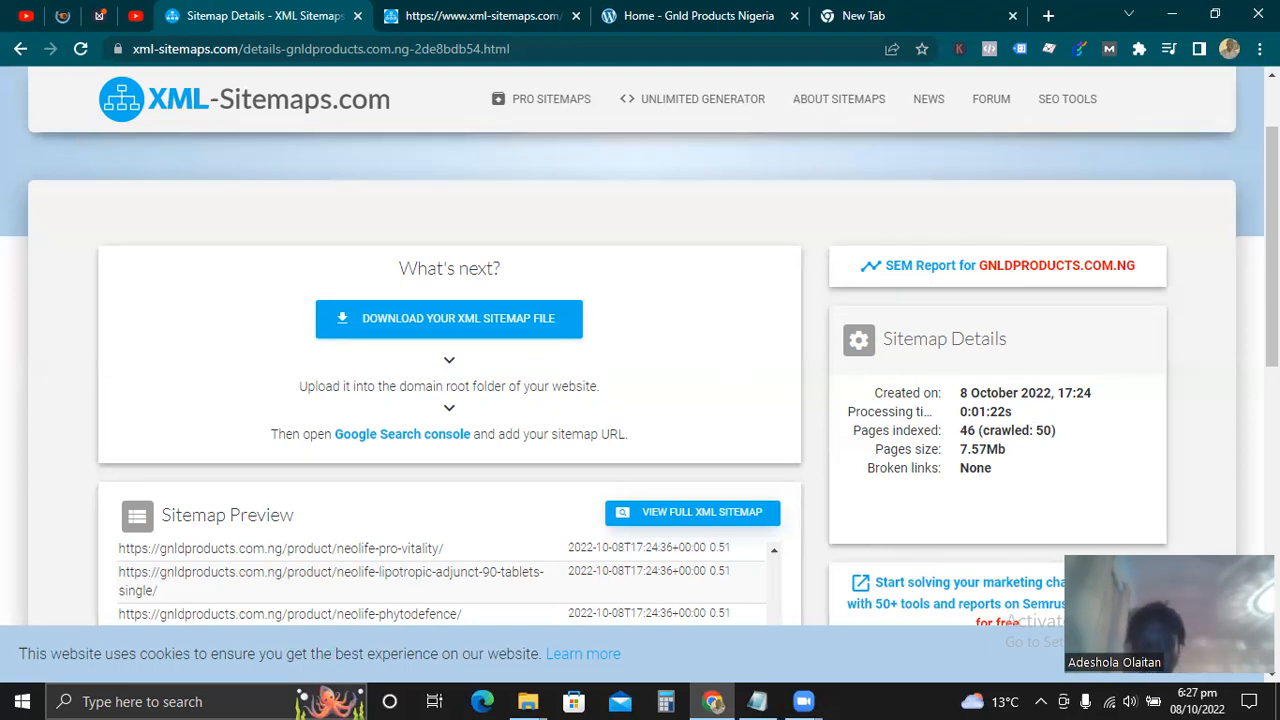
- Review the other download and viewing options on the Sitemap Details page and open the HTML sitemap
scroll(1029, 356, "down", 5)
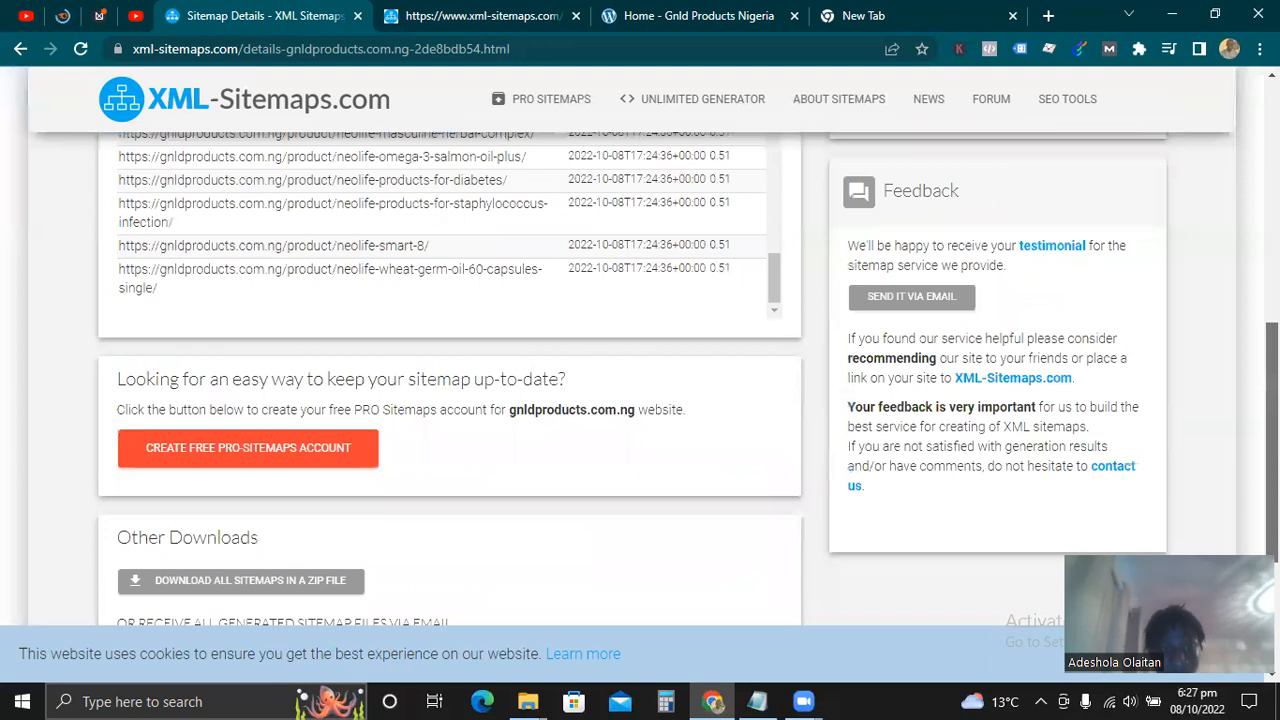
scroll(640, 378, "down", 1)
scroll(640, 378, "up", 2)
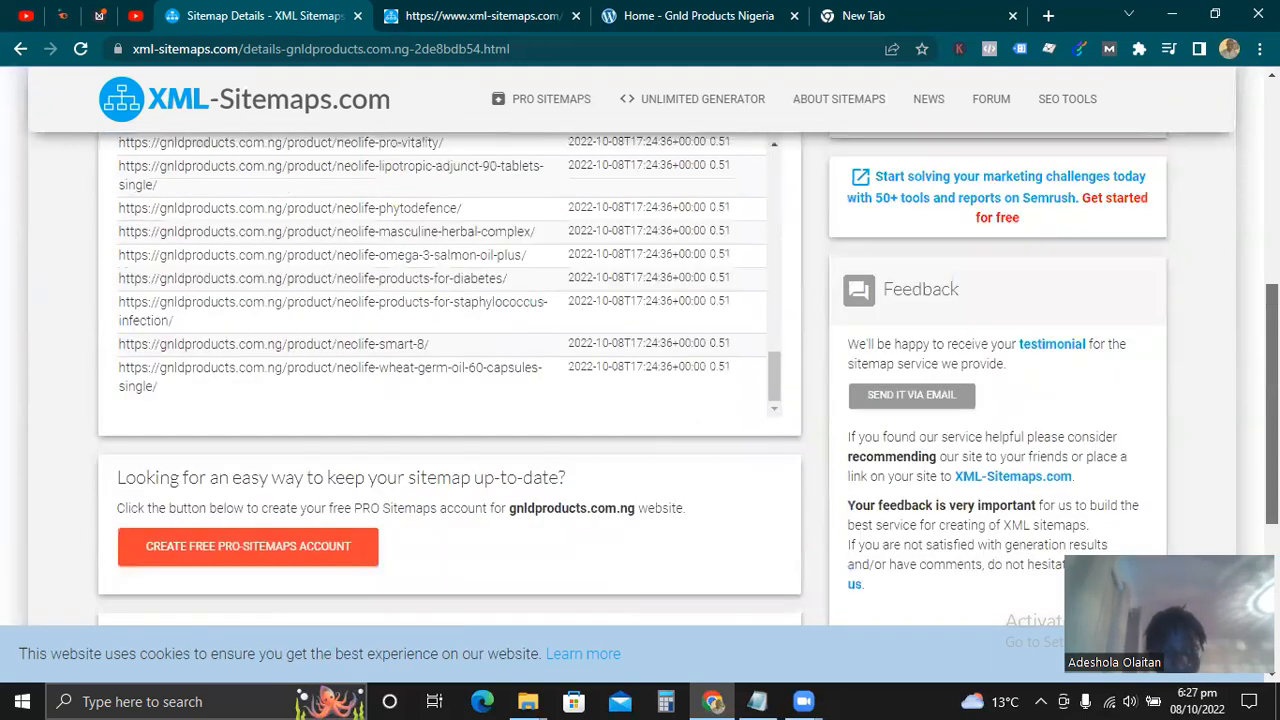
scroll(640, 378, "down", 4)
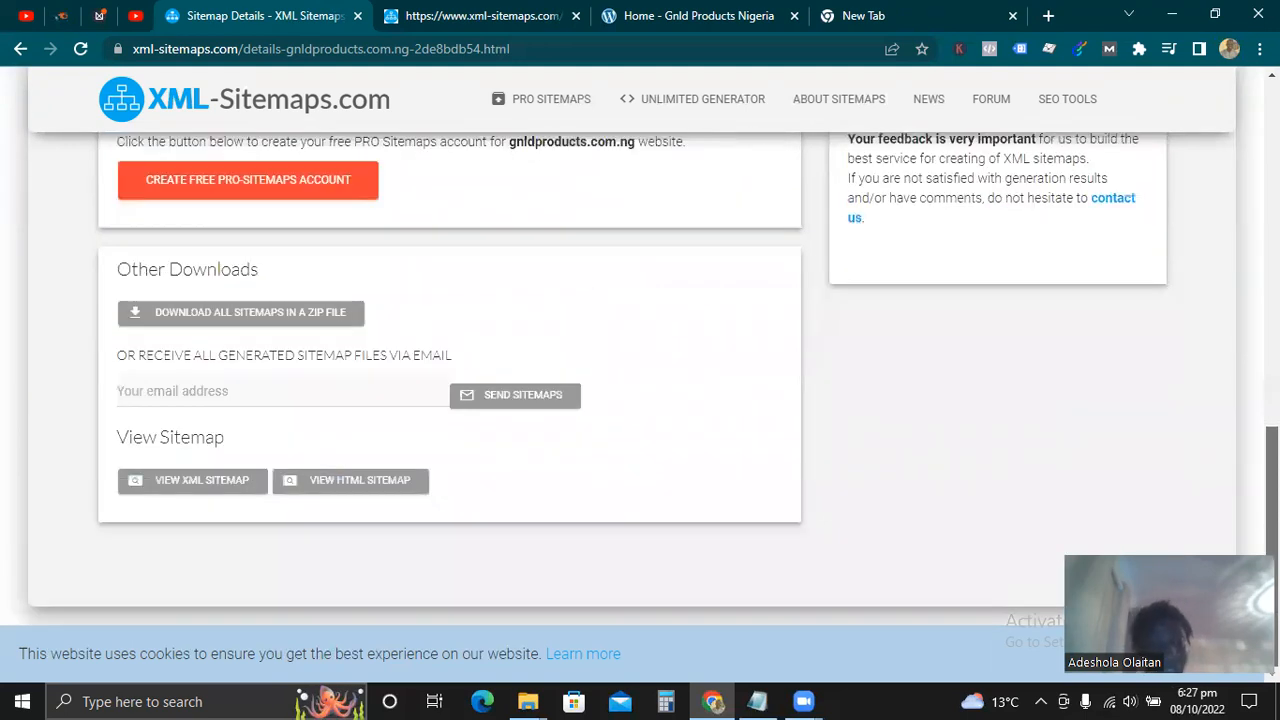
scroll(640, 378, "up", 1)
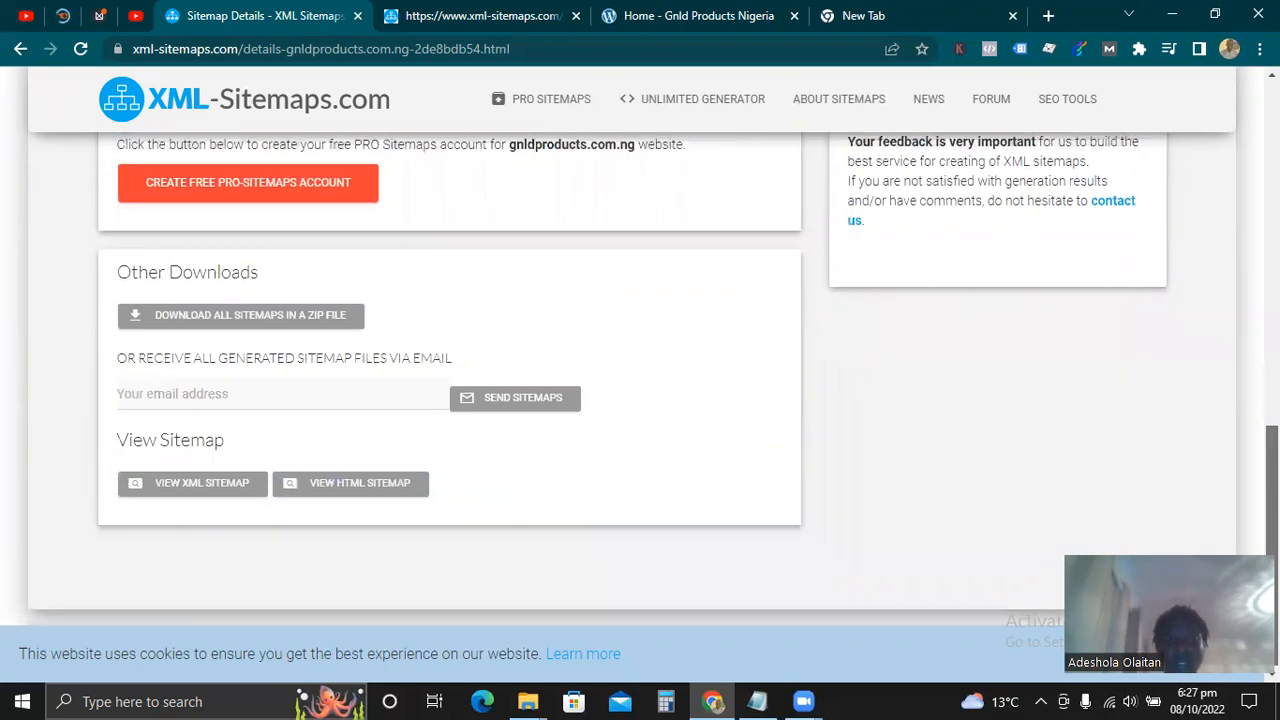
scroll(350, 571, "up", 1)
scroll(350, 571, "down", 1)
left_click(350, 570)
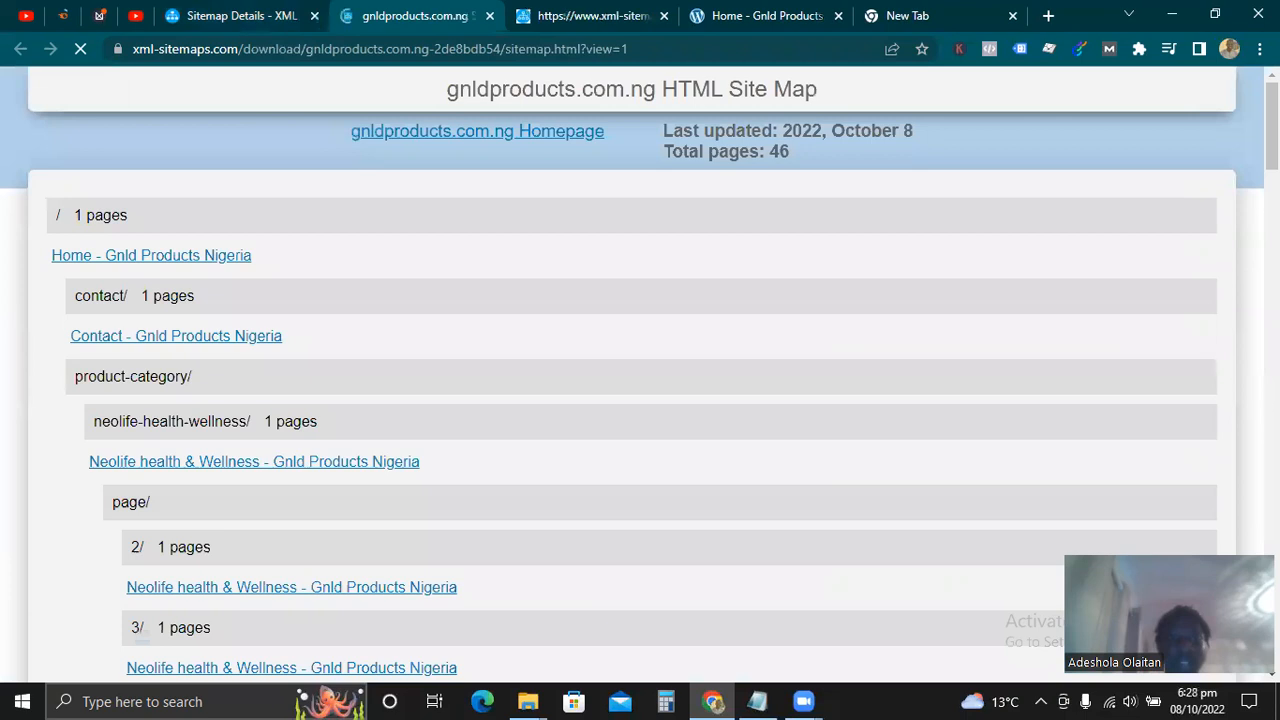
- Look through the page links listed in the gnldproducts.com.ng HTML sitemap and return to its beginning
scroll(640, 380, "down", 8)
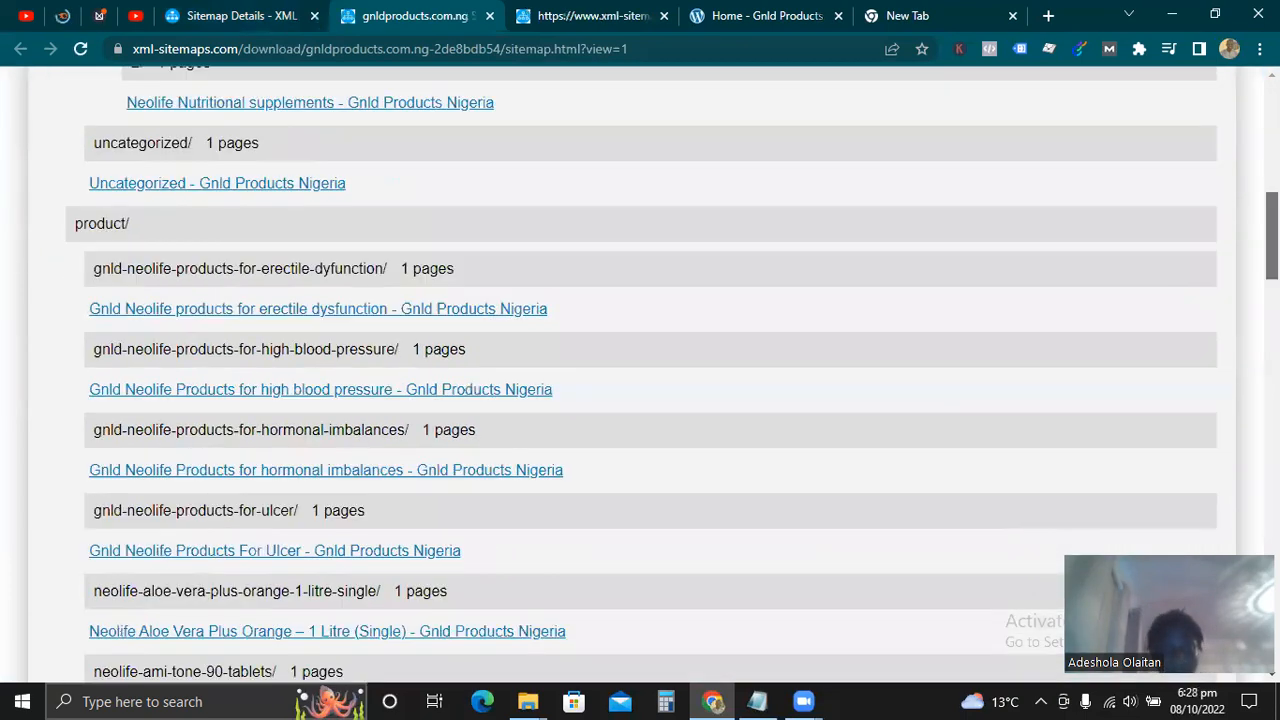
scroll(640, 380, "down", 5)
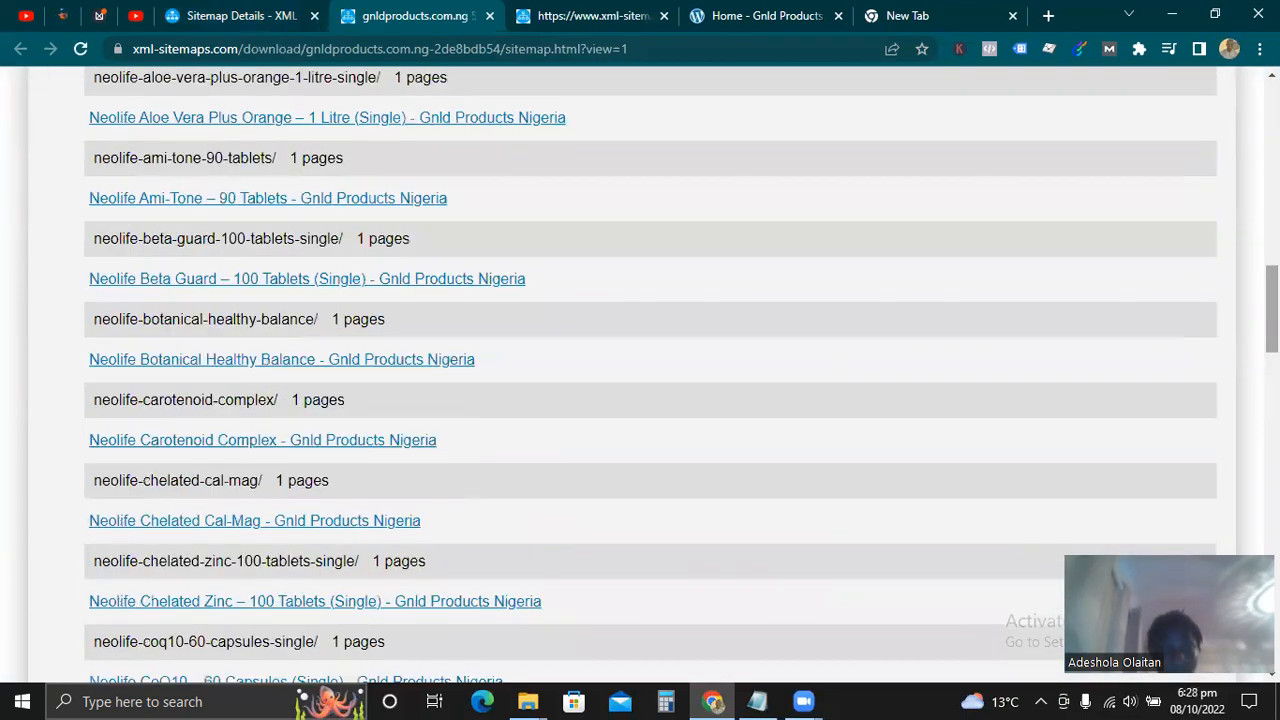
scroll(640, 380, "down", 8)
scroll(640, 380, "up", 9)
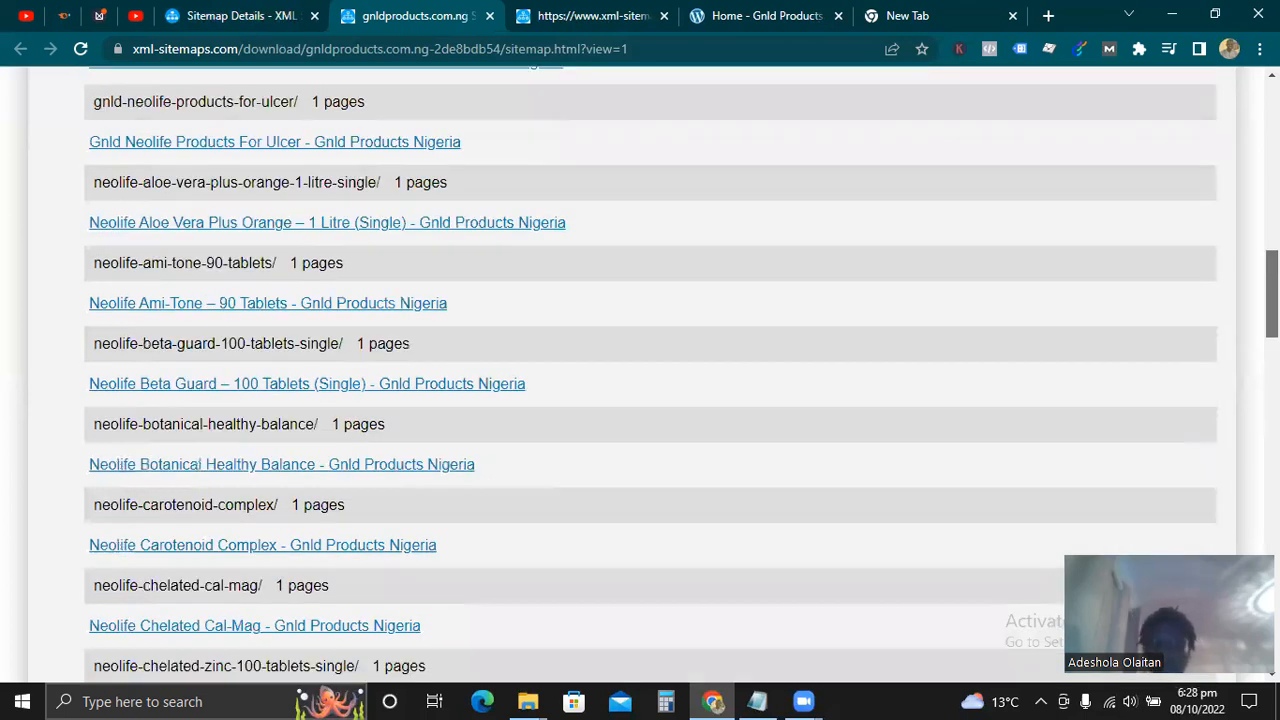
scroll(640, 380, "up", 7)
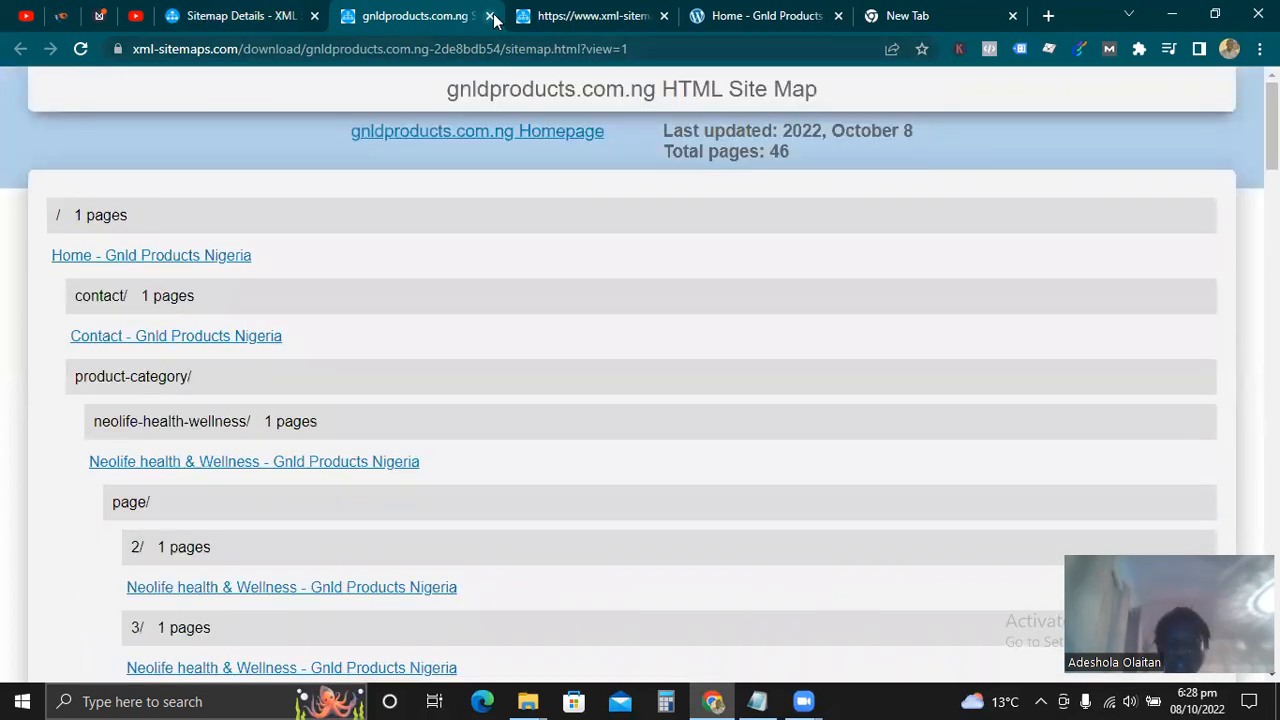
- Close the HTML sitemap and search Google for "cpanel login" in the blank browser tab
left_click(489, 16)
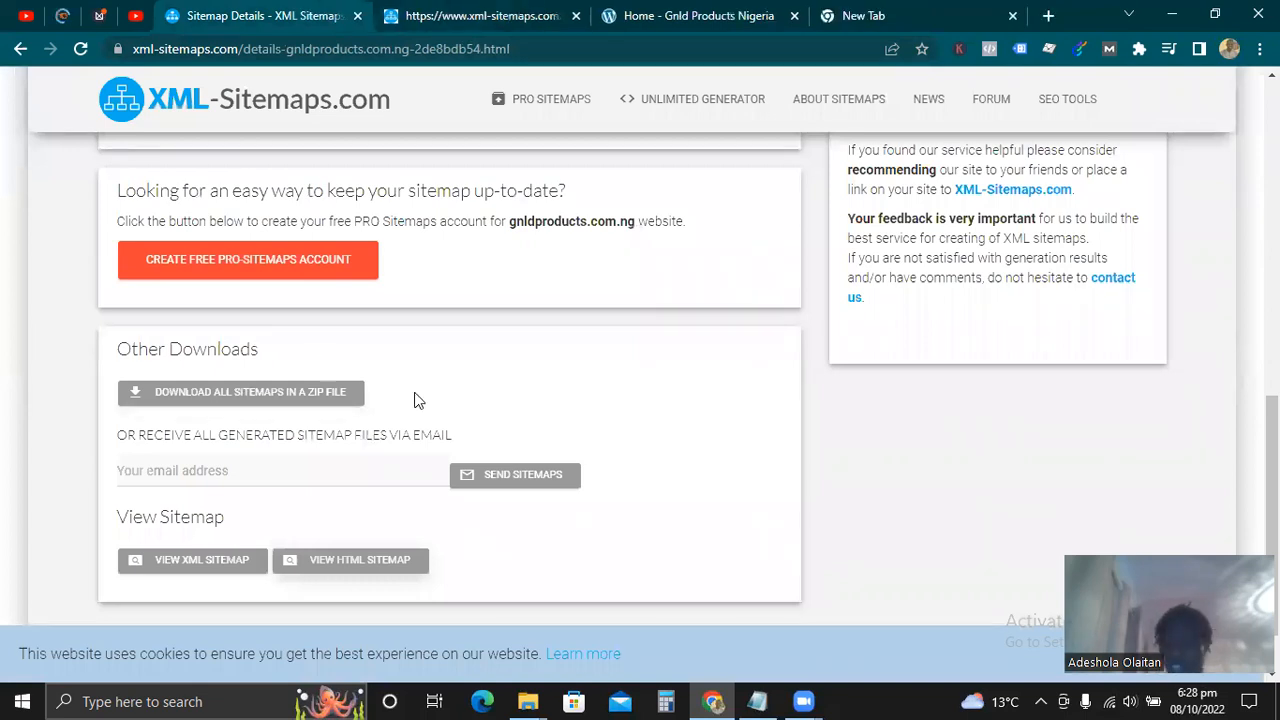
left_click(897, 24)
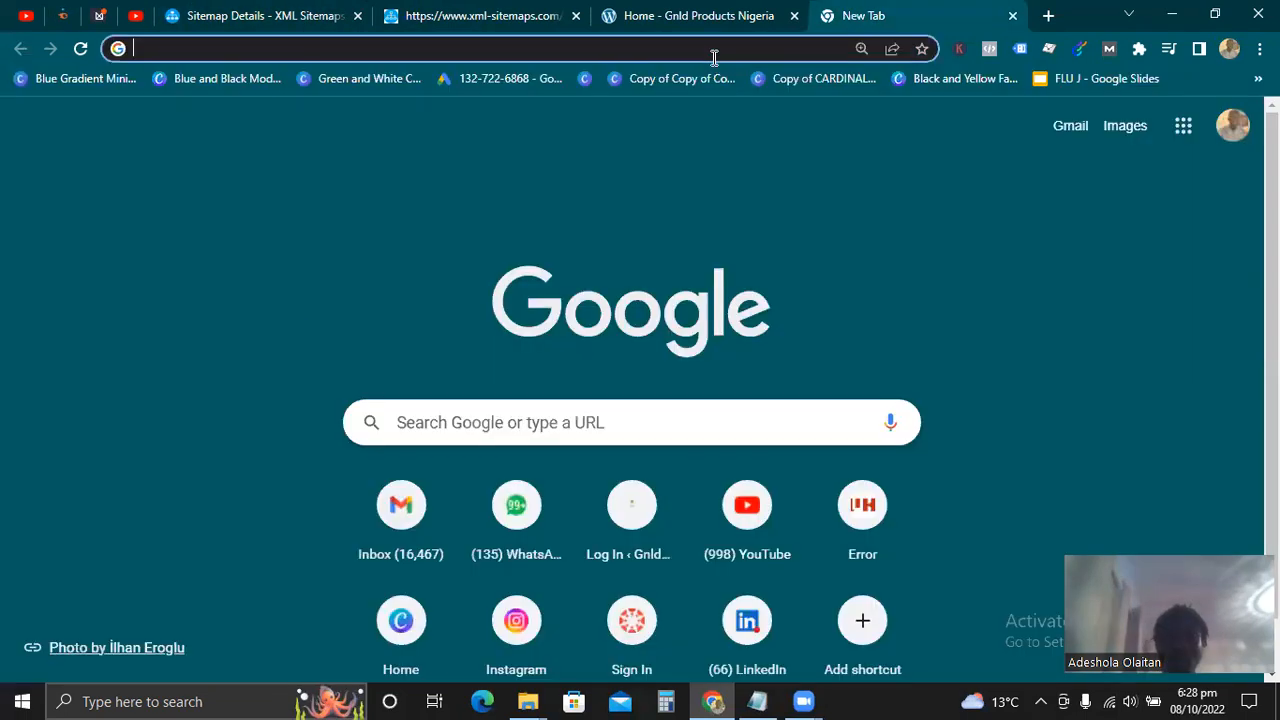
left_click(714, 50)
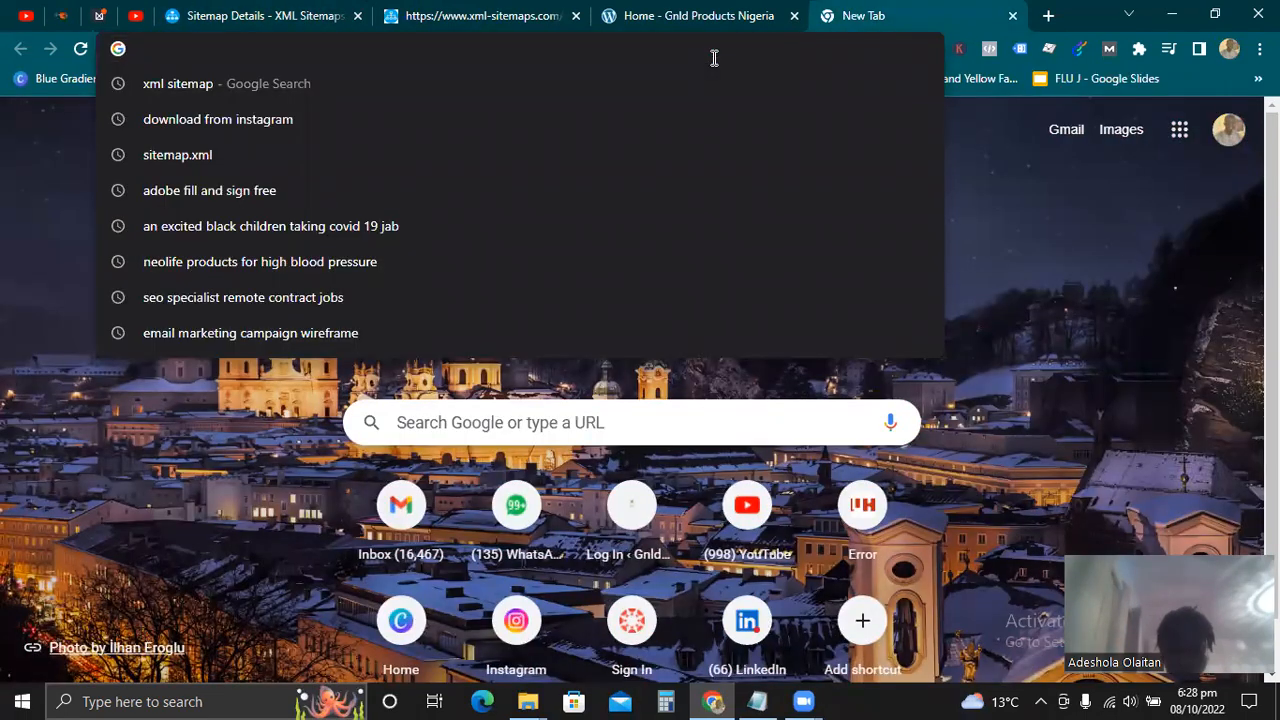
type("cpane")
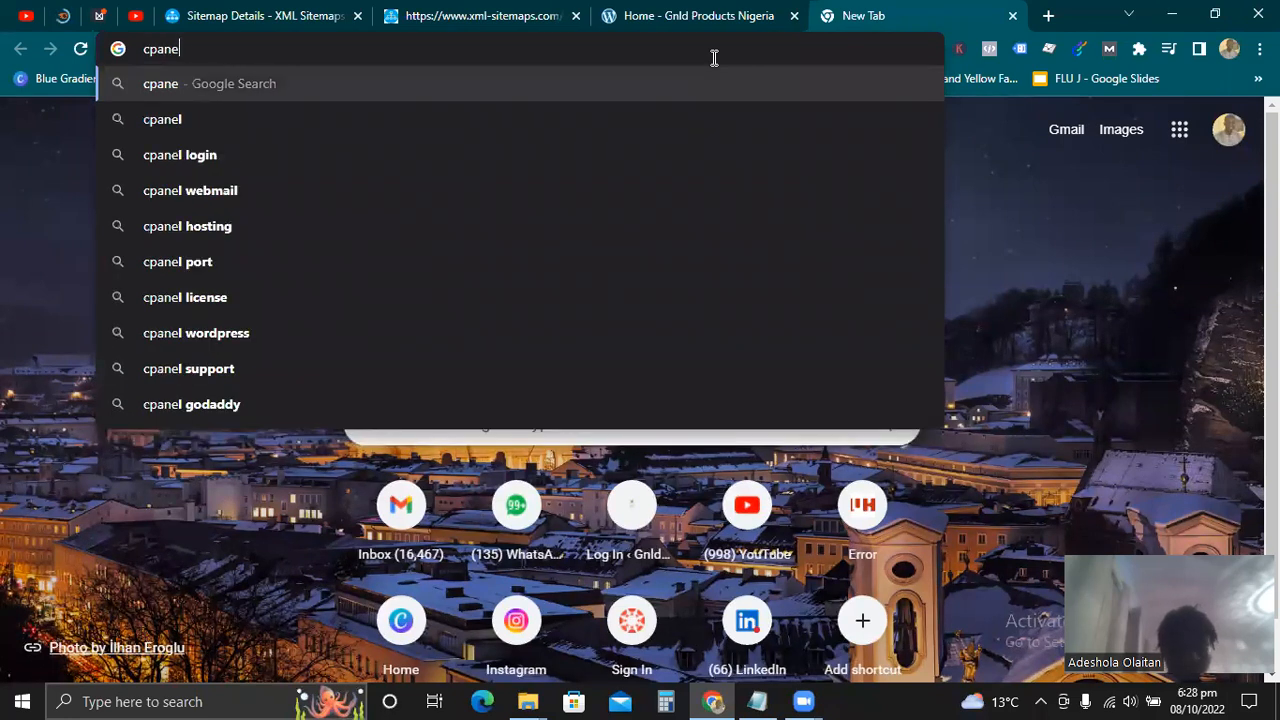
type("l")
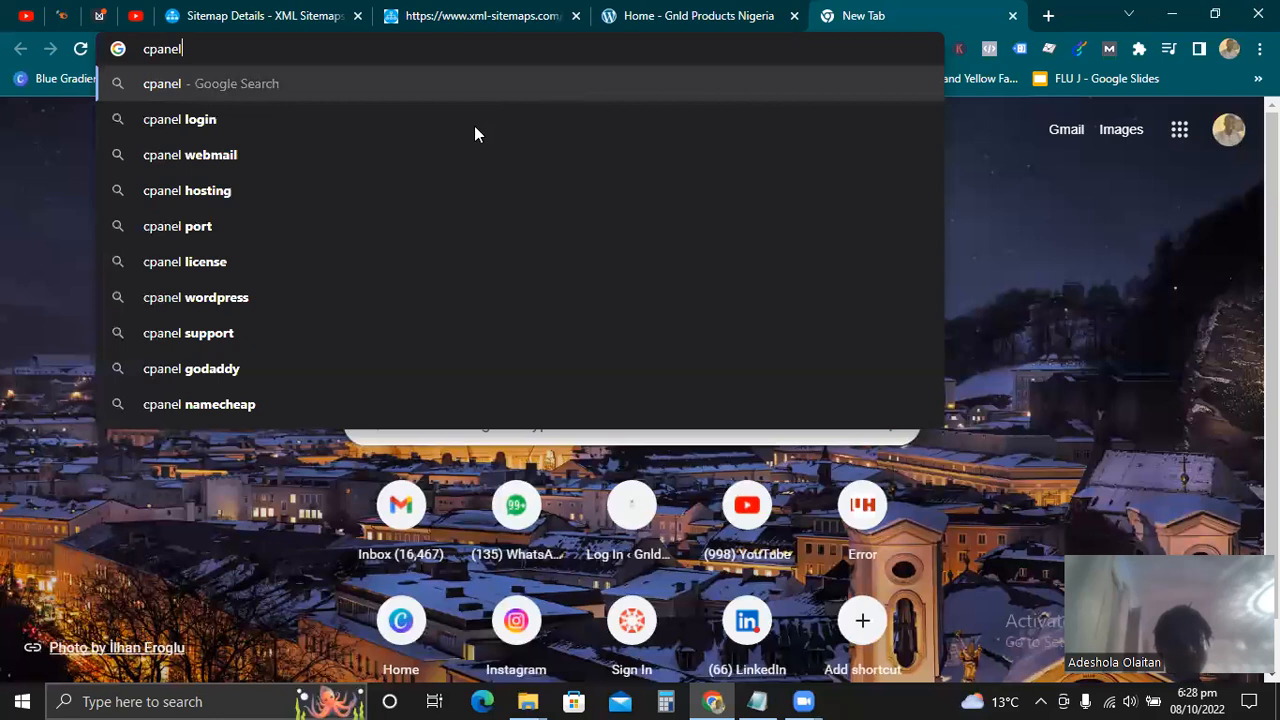
key("Down")
key("Return")
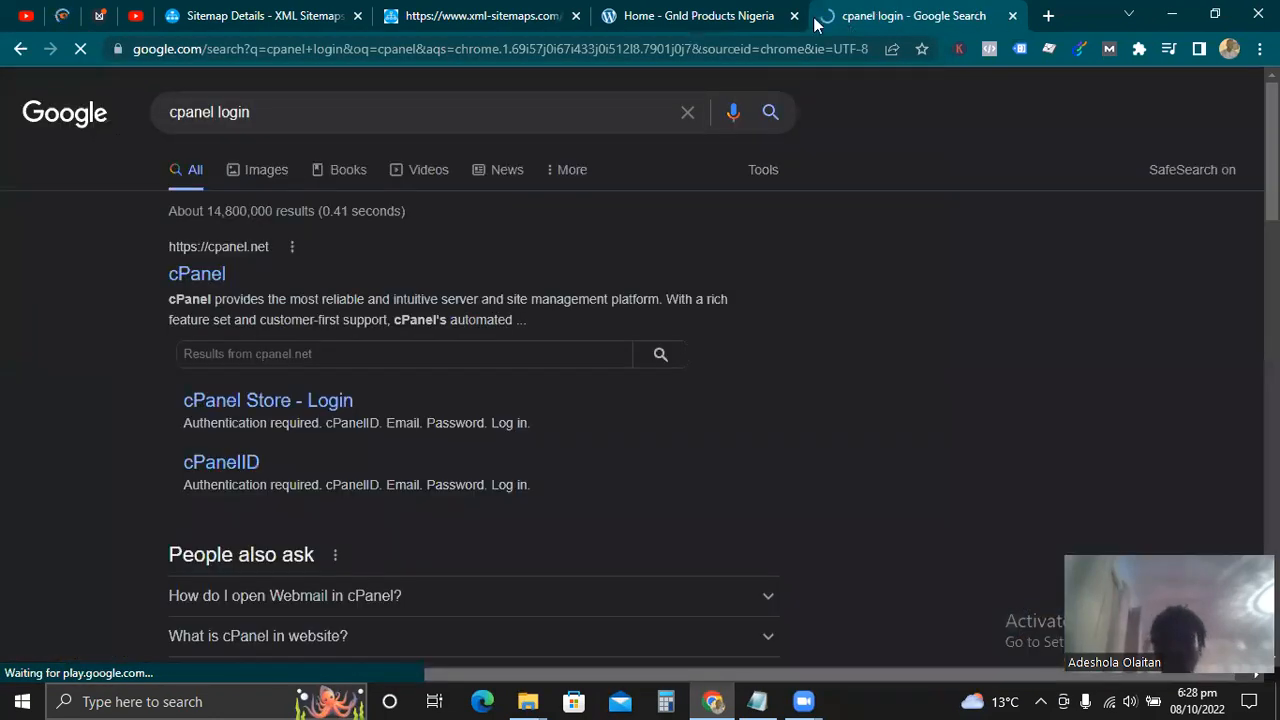
key("ctrl+w")
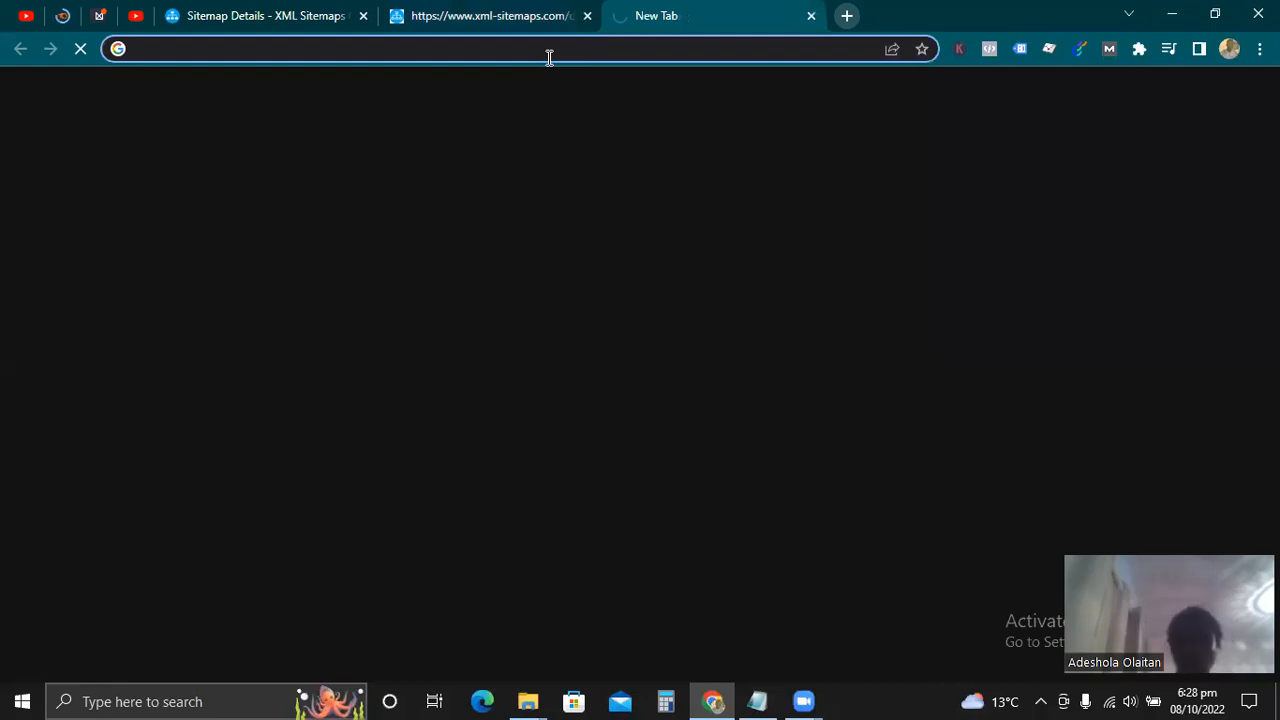
- Open the Gmail inbox at gmail.com in a new browser tab
left_click(549, 57)
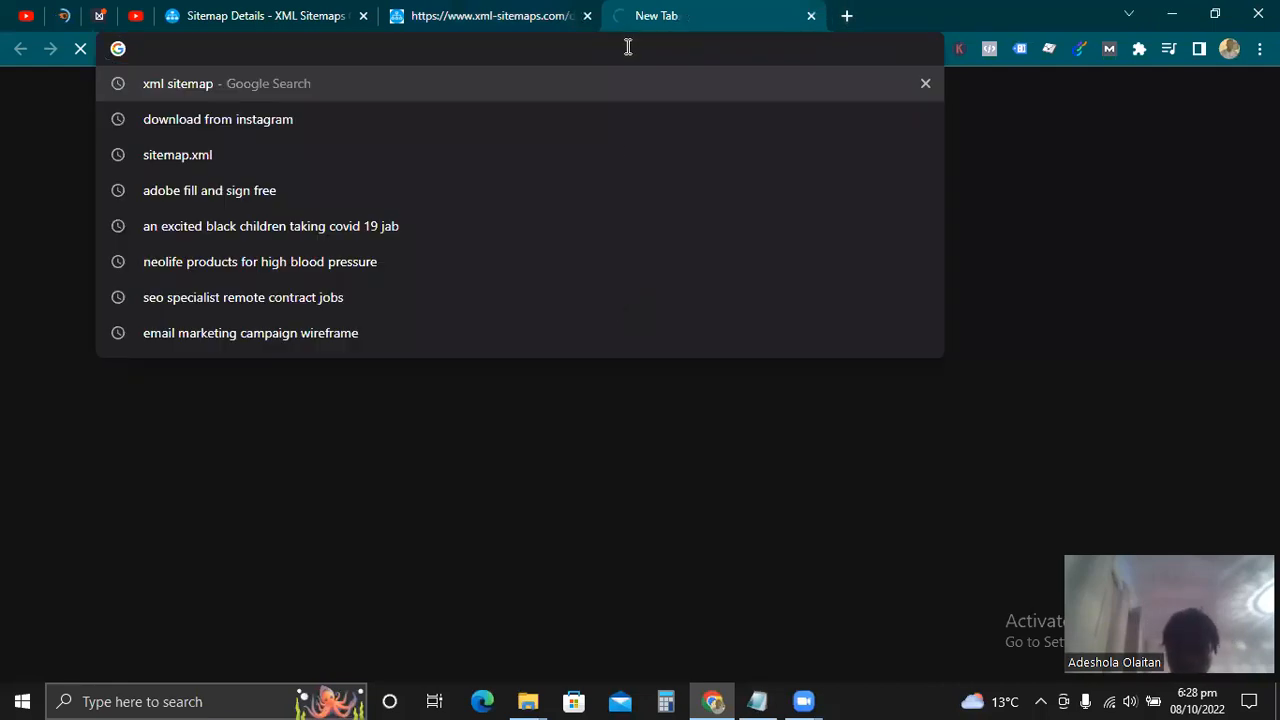
type("gmail.com")
key("Return")
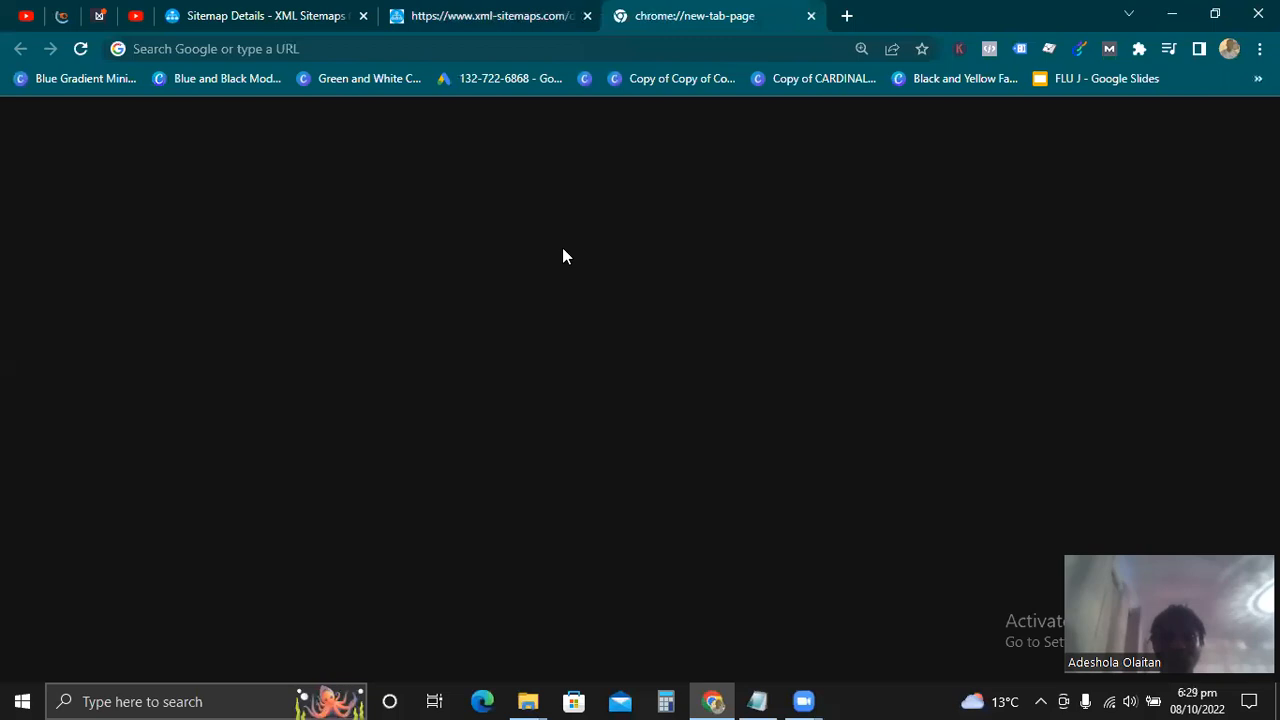
key("ctrl+l")
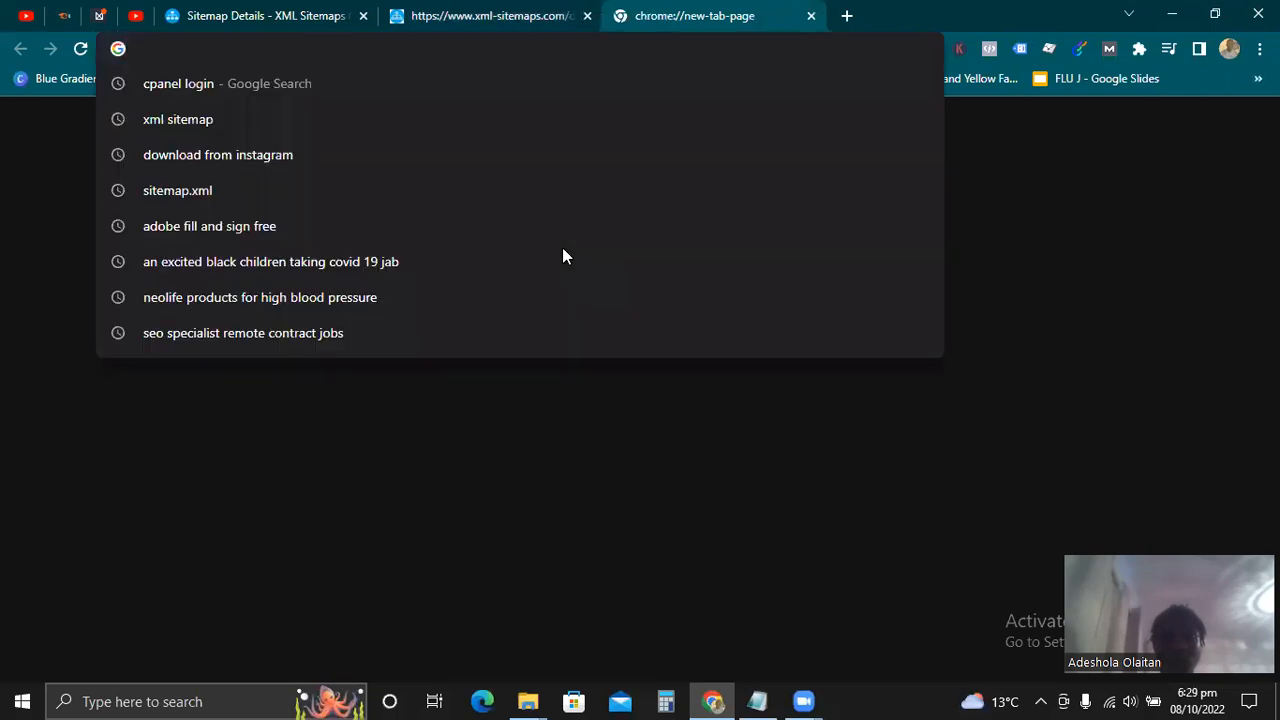
type("gmail.com")
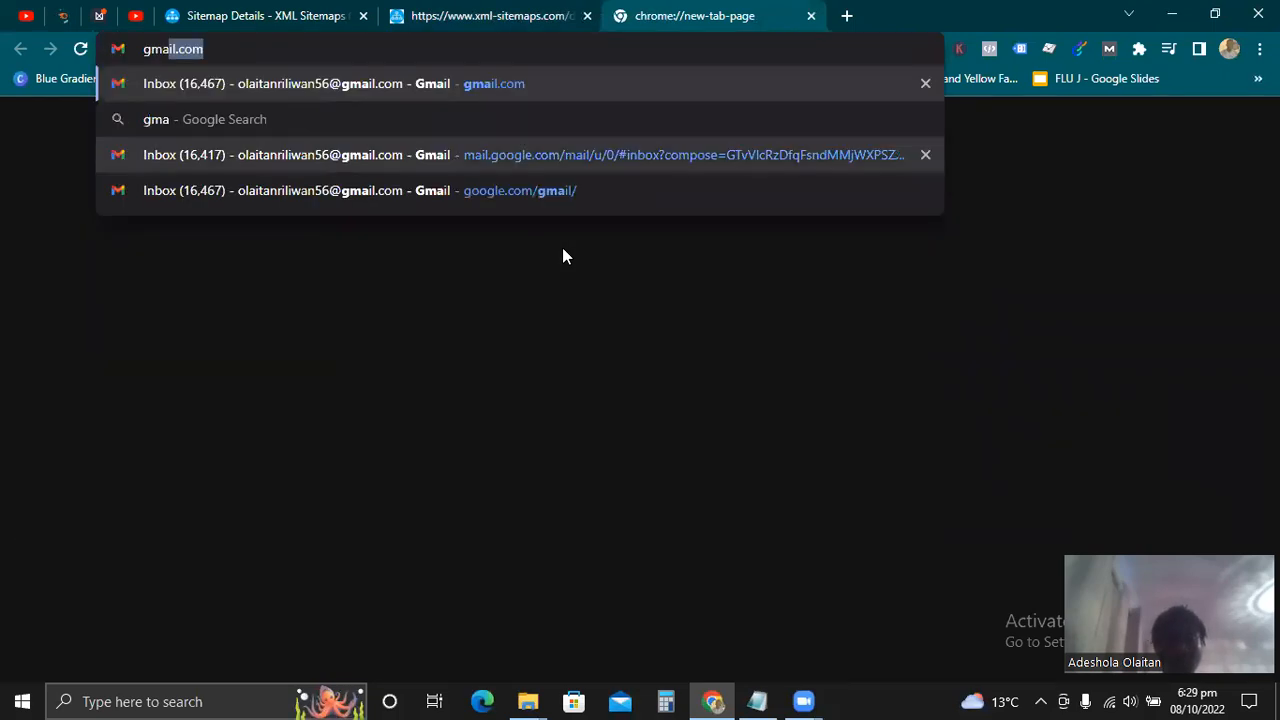
key("Return")
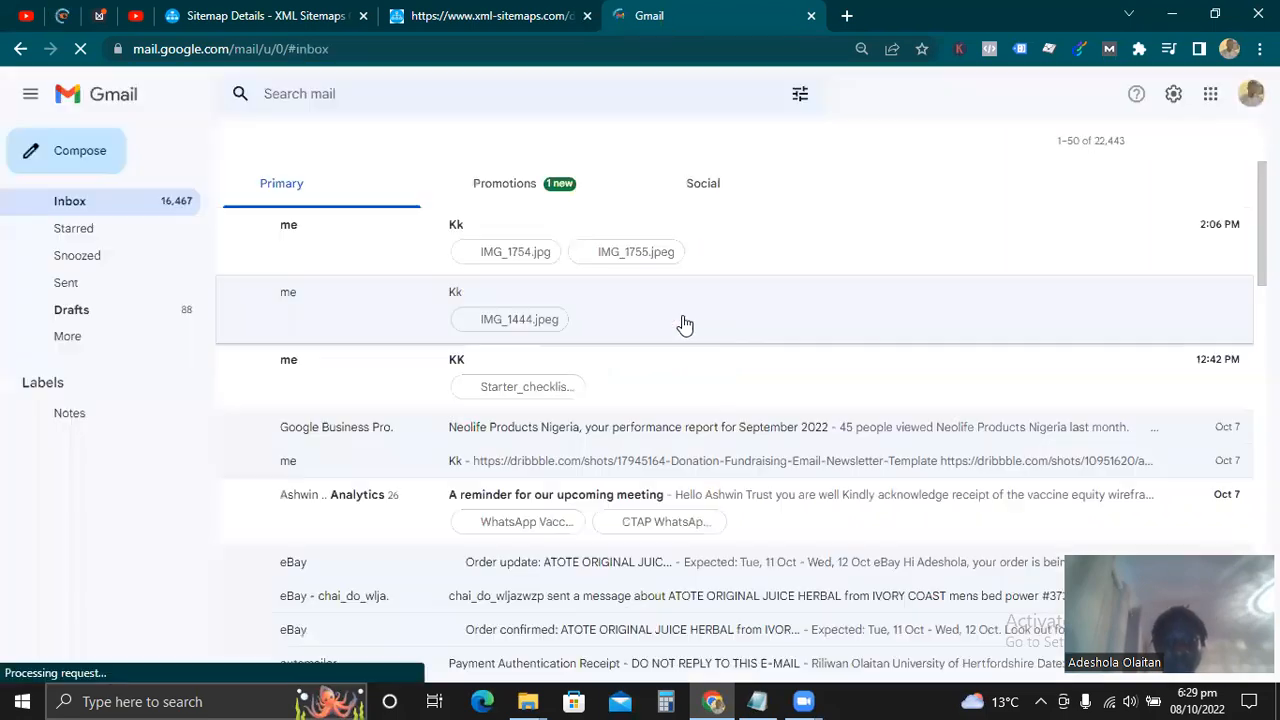
- Search the mailbox for "surfweb" and open the New Account Information email with the neolifestore.com.ng credential
left_click(385, 95)
type("su")
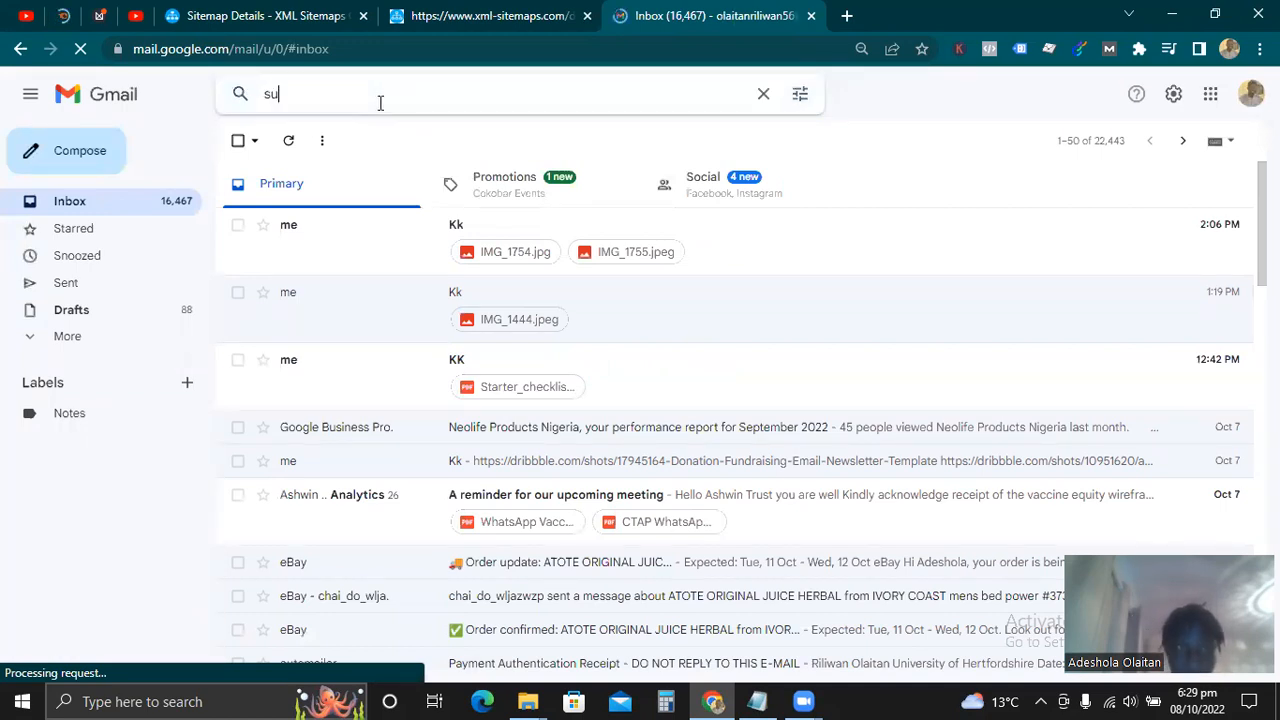
type("rfweb")
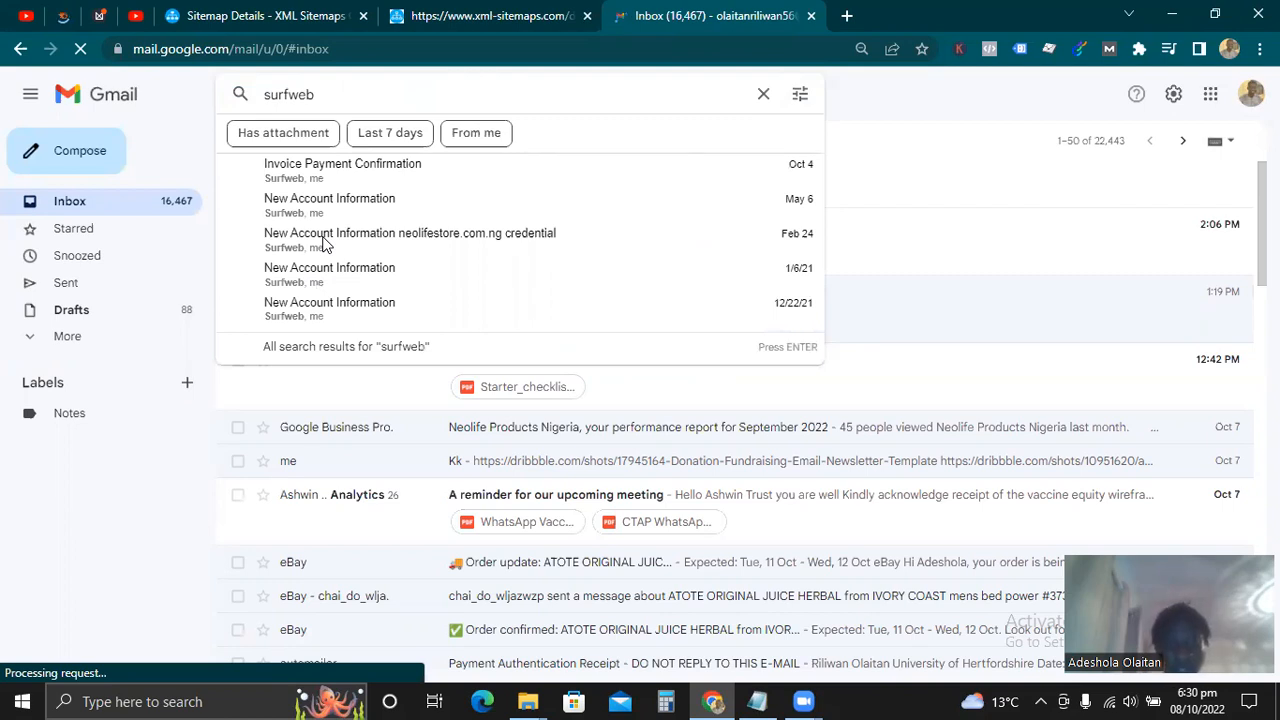
left_click(325, 246)
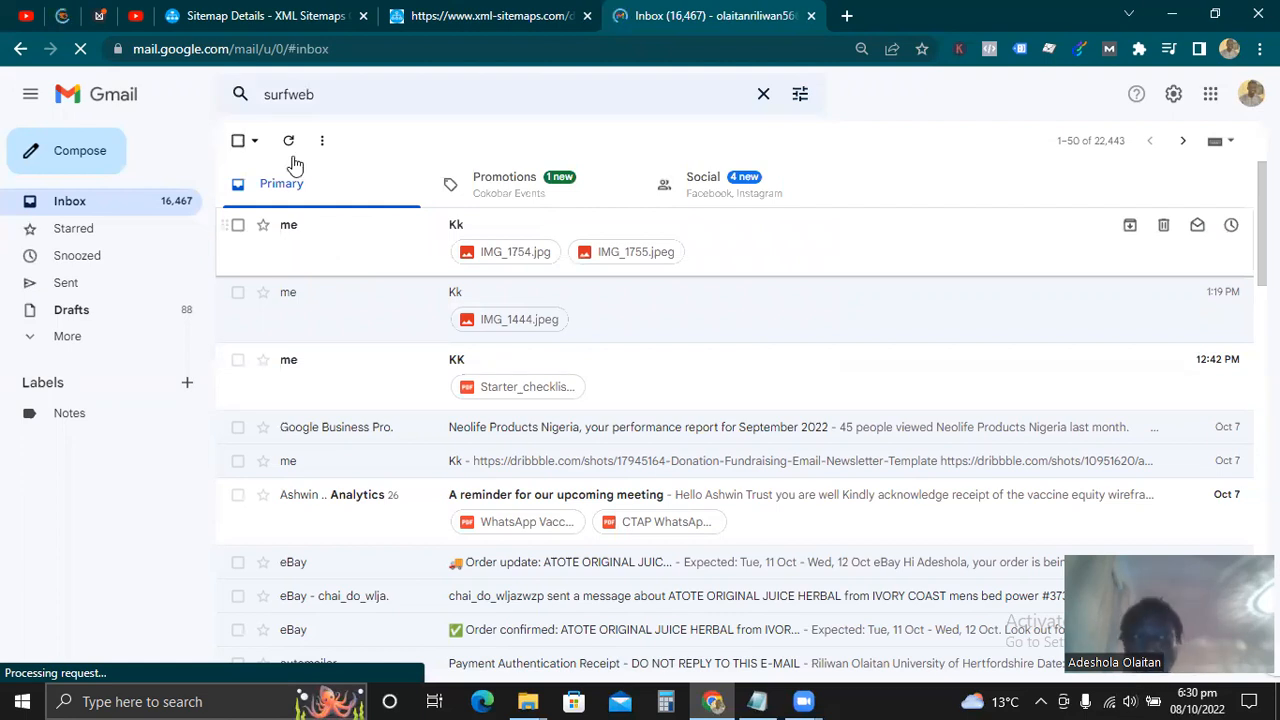
- Look over the Sitemap Details page down to its Other Downloads section and return to the mailbox in Gmail
left_click(285, 17)
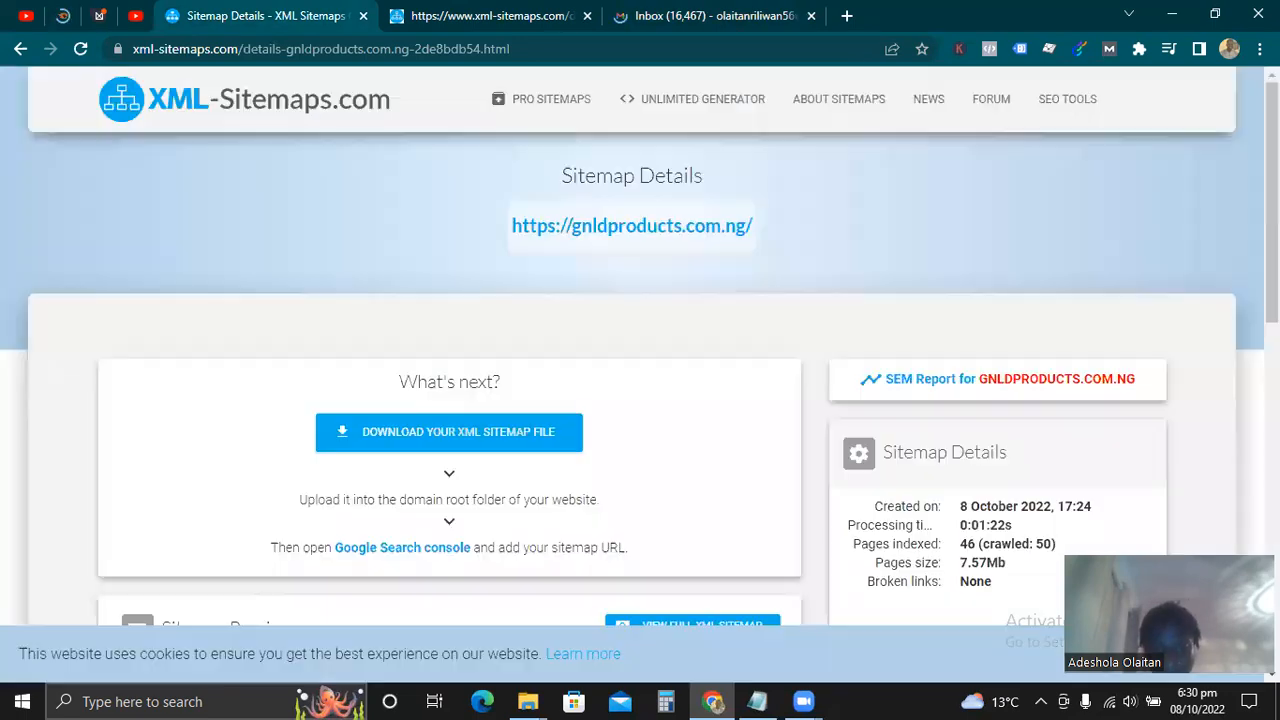
scroll(450, 433, "down", 2)
scroll(640, 400, "down", 3)
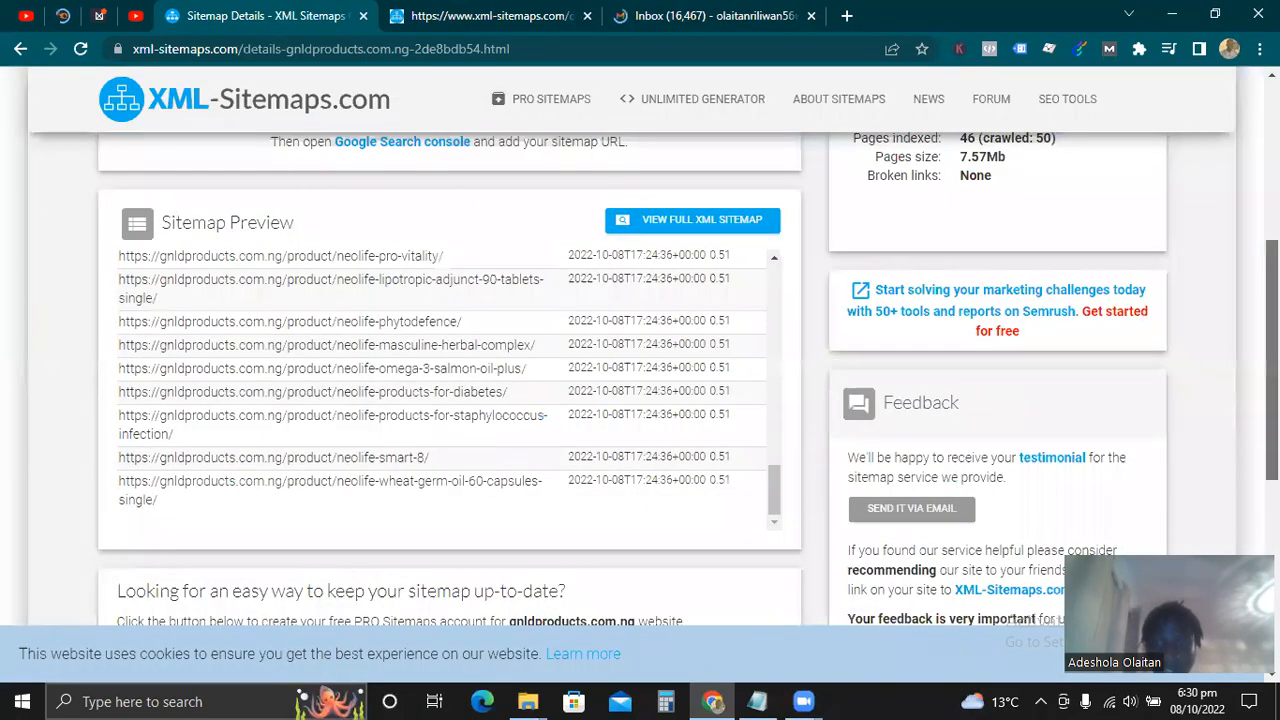
scroll(640, 400, "down", 4)
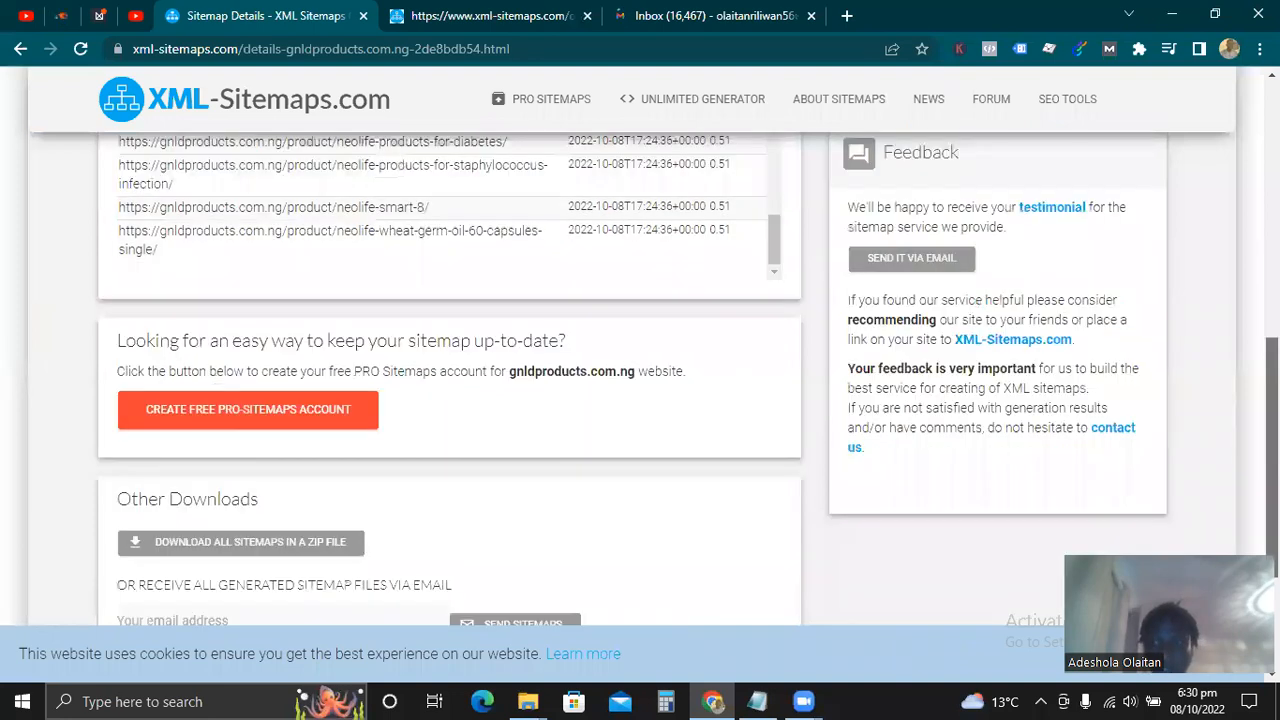
scroll(640, 400, "up", 5)
scroll(640, 400, "up", 5)
left_click(731, 12)
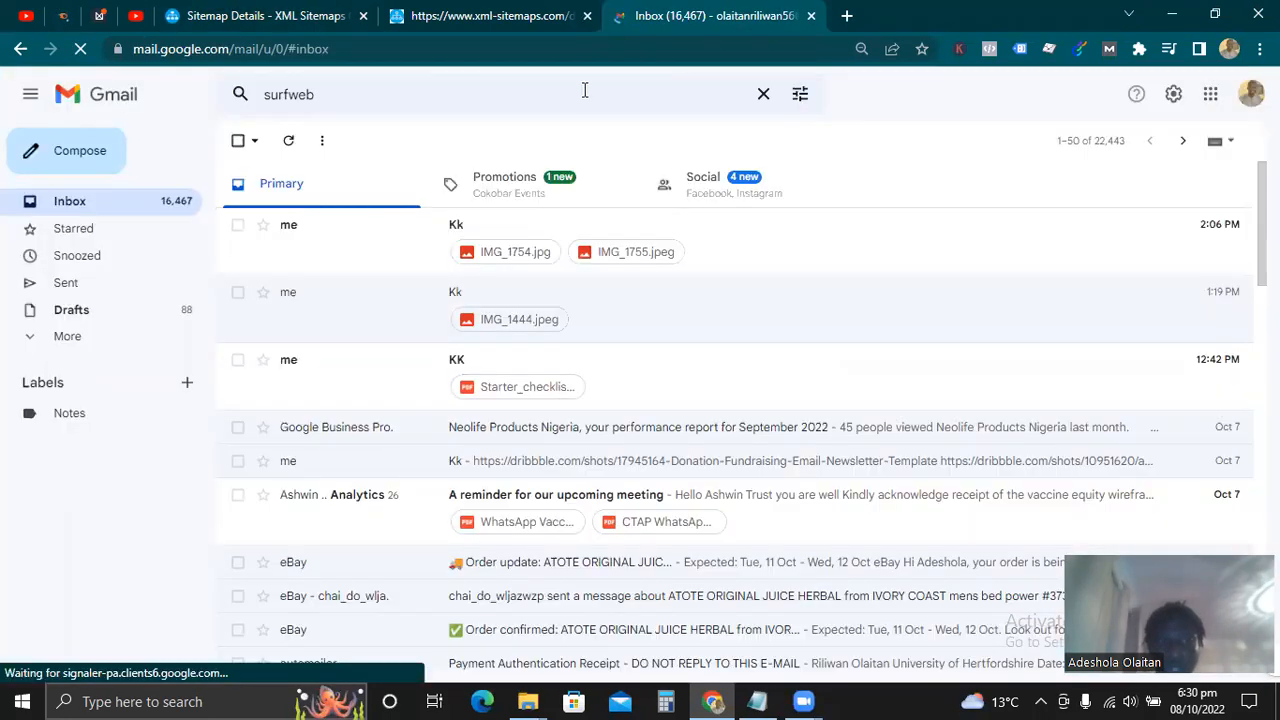
left_click(509, 92)
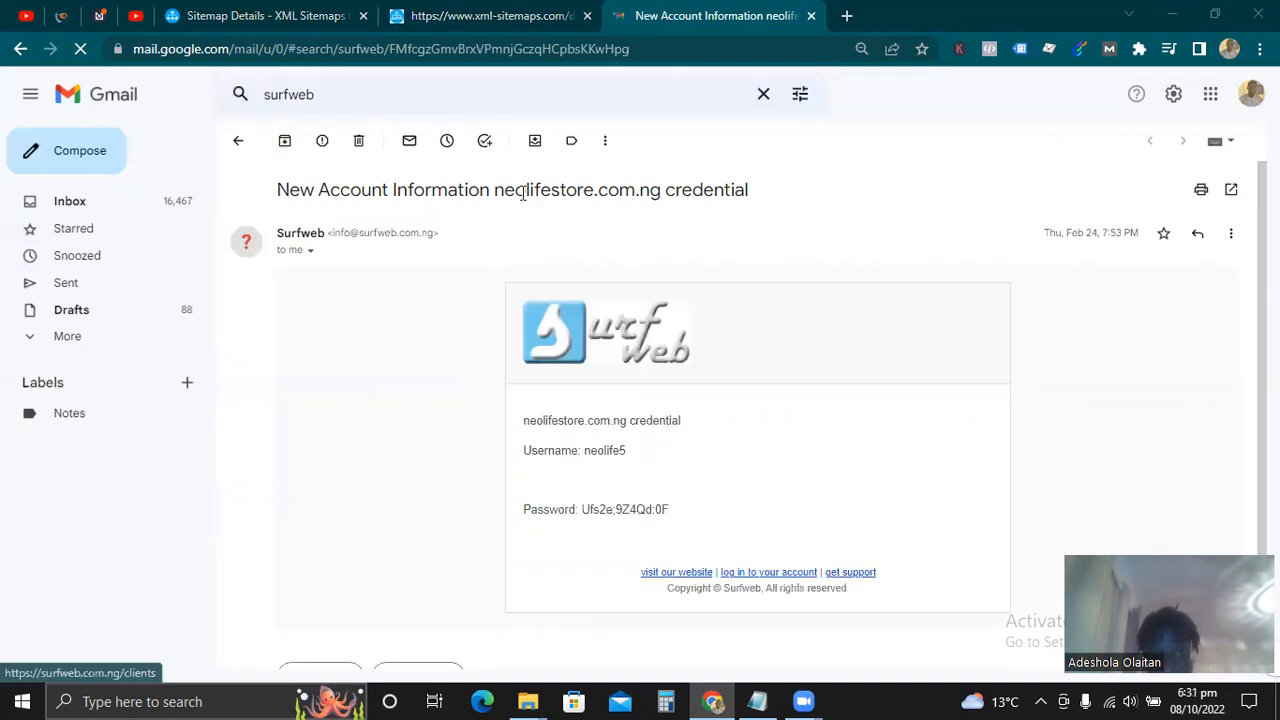
- Copy the domain neolifestore.com.ng from the email subject and open neolifestore.com.ng/cpanel in a new browser tab
double_click(661, 191)
key("ctrl+c")
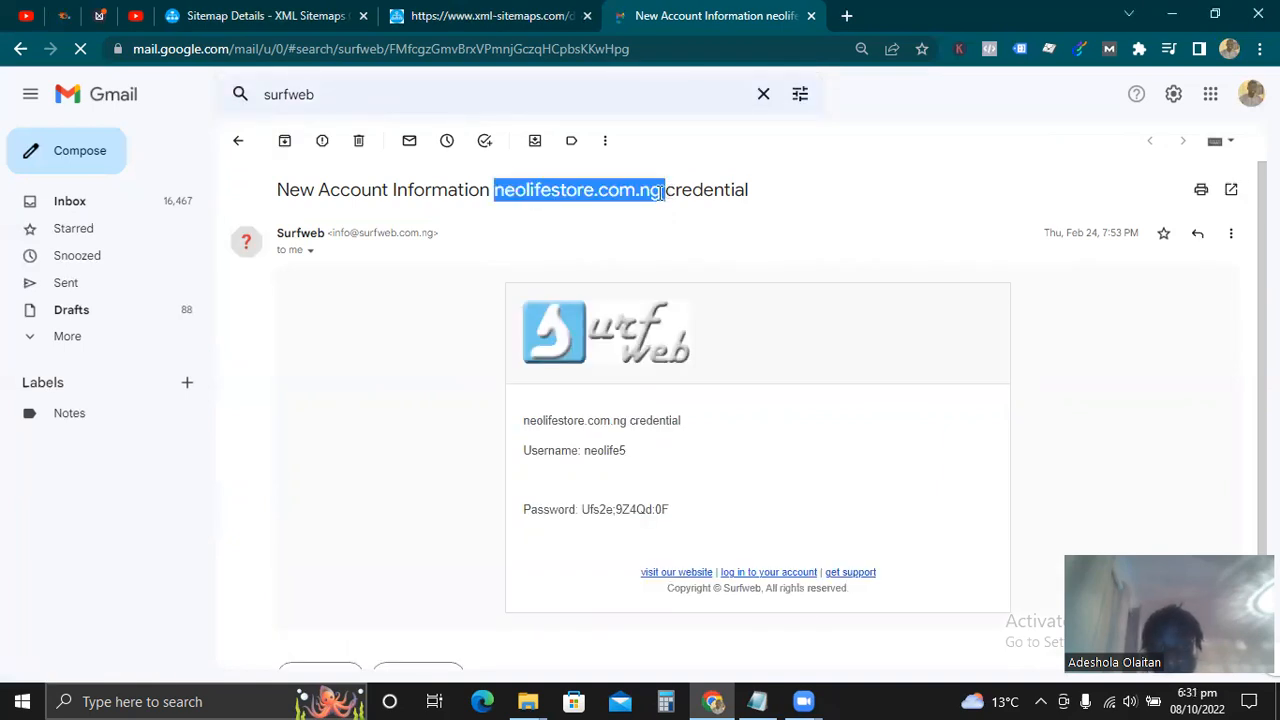
left_click(847, 18)
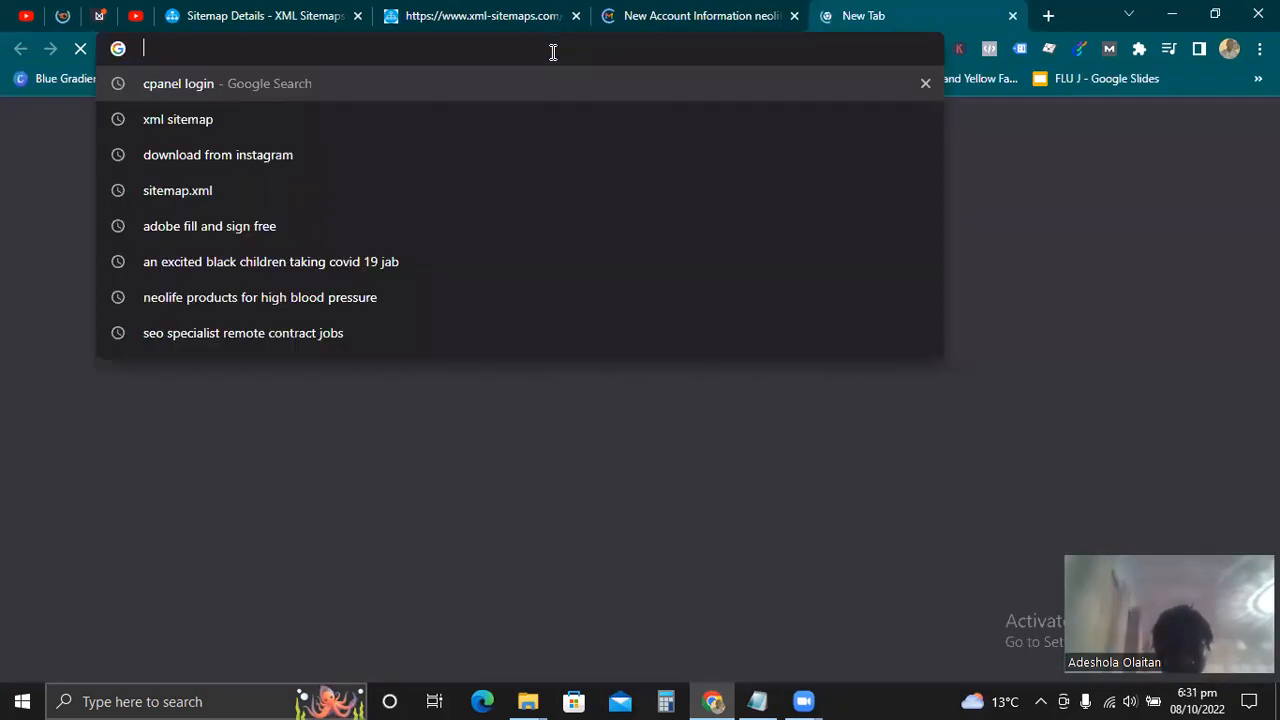
key("ctrl+v")
type("/c")
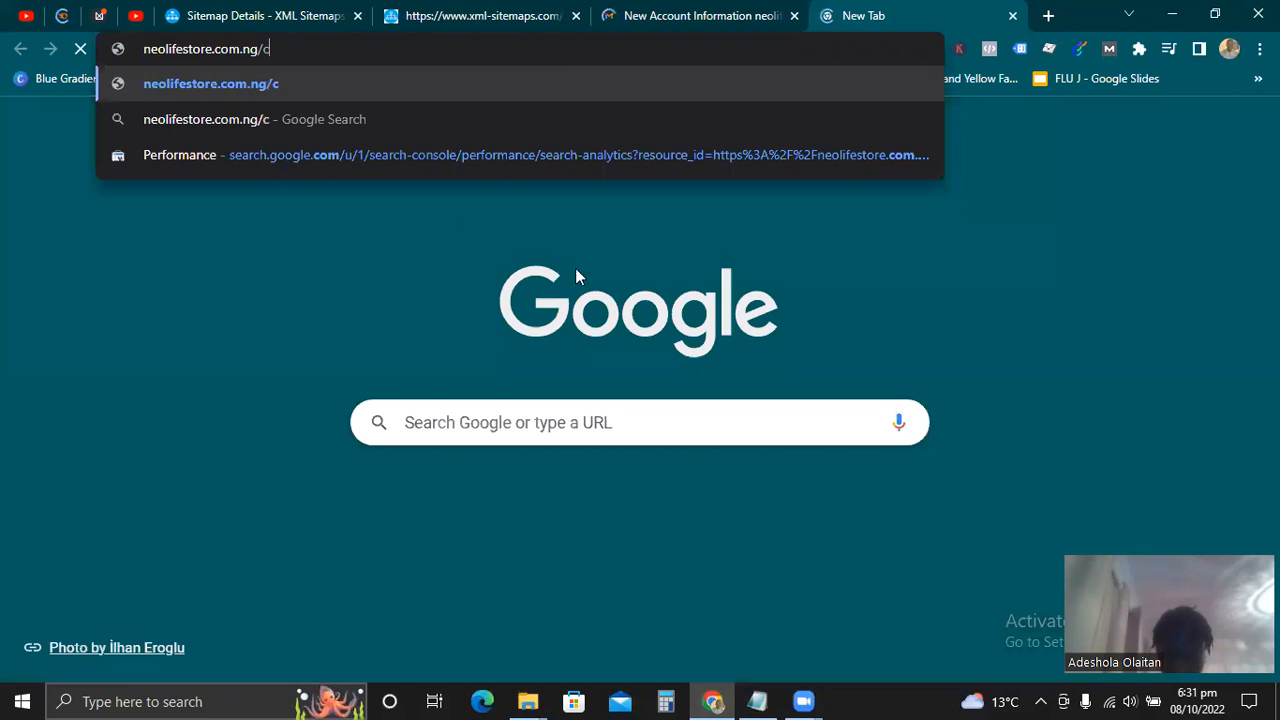
type("panel")
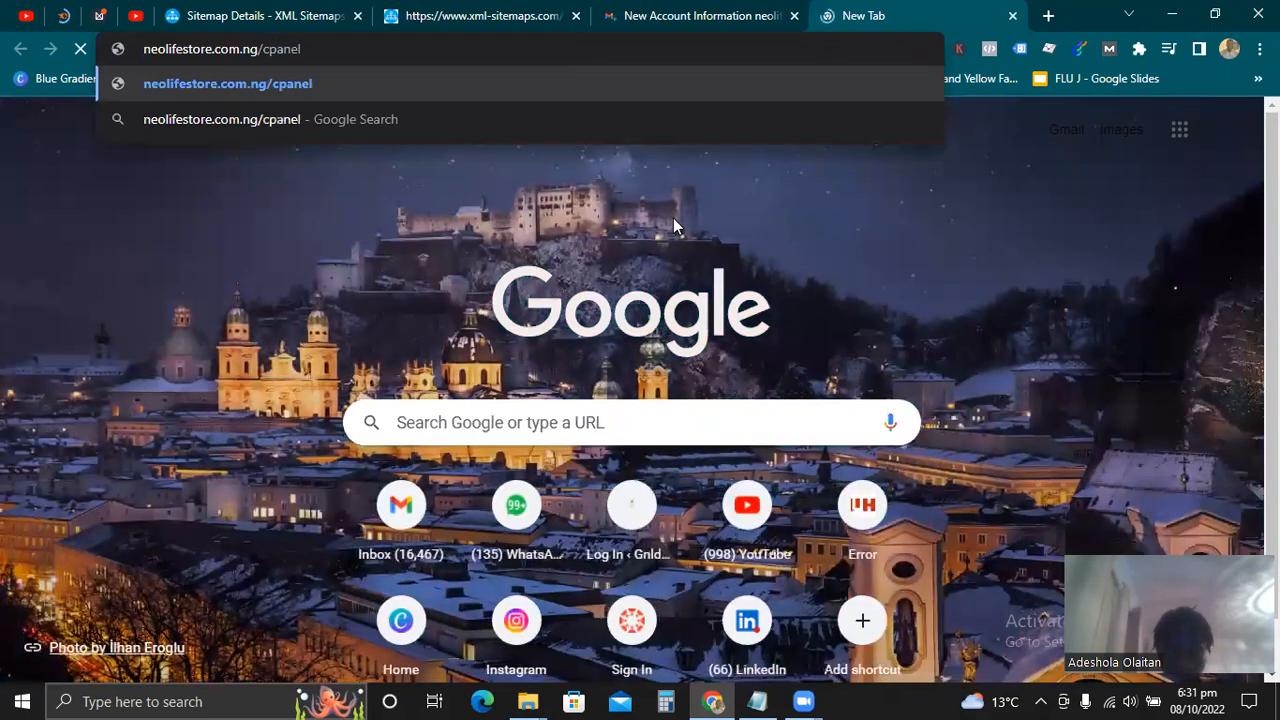
key("Return")
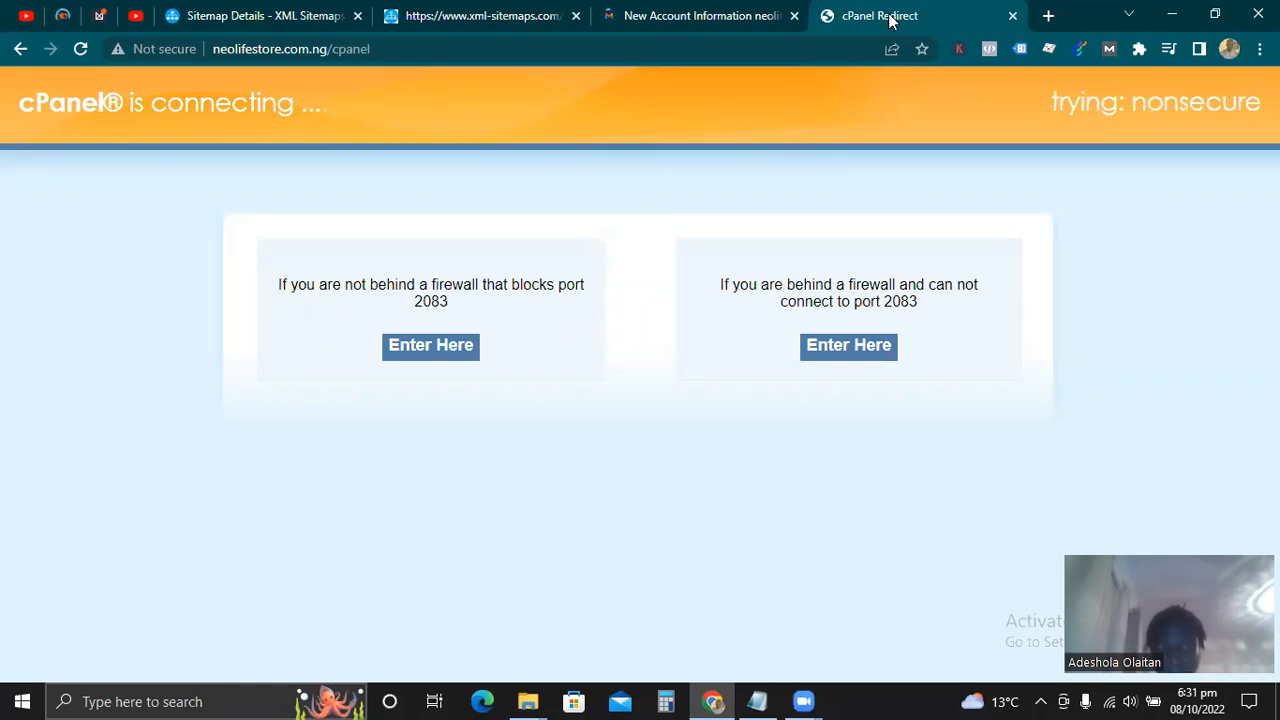
- Check the hosting credentials email and log in to cPanel with the prefilled username and password
key("ctrl+shift+Tab")
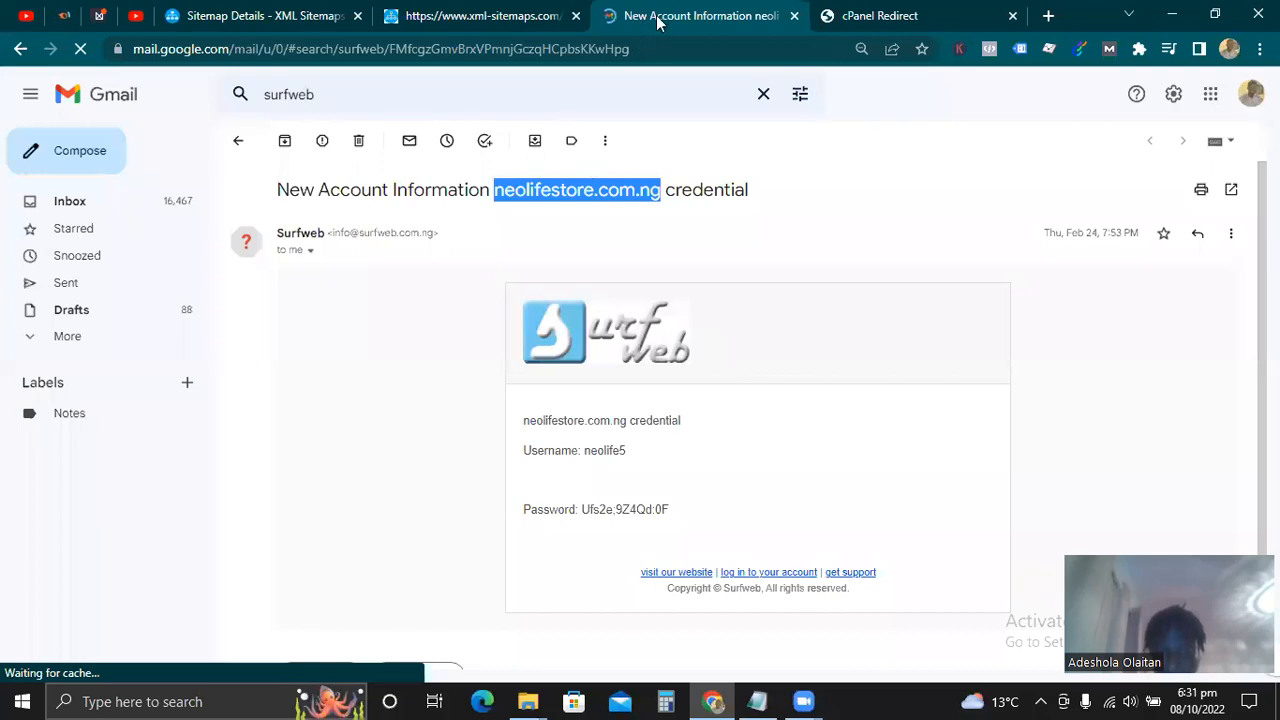
left_click(909, 14)
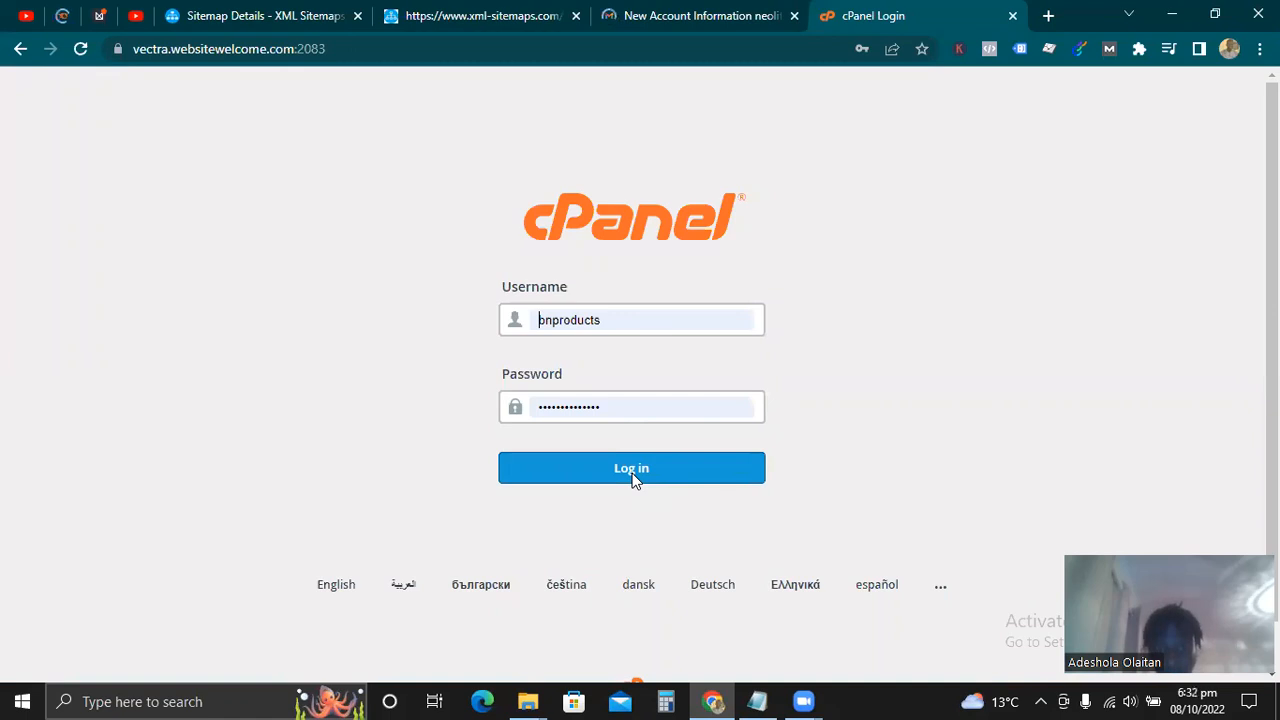
left_click(632, 478)
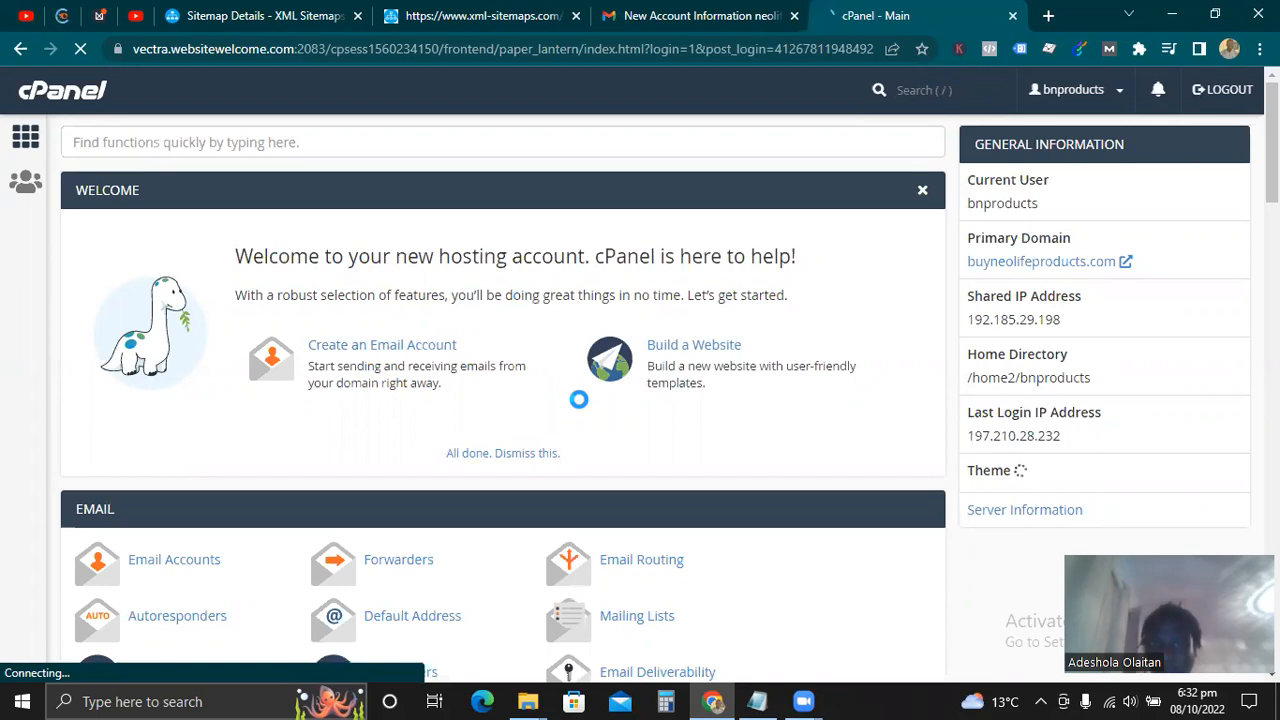
- Find File Manager in the Files section of the cPanel home page and open it
scroll(578, 399, "down", 6)
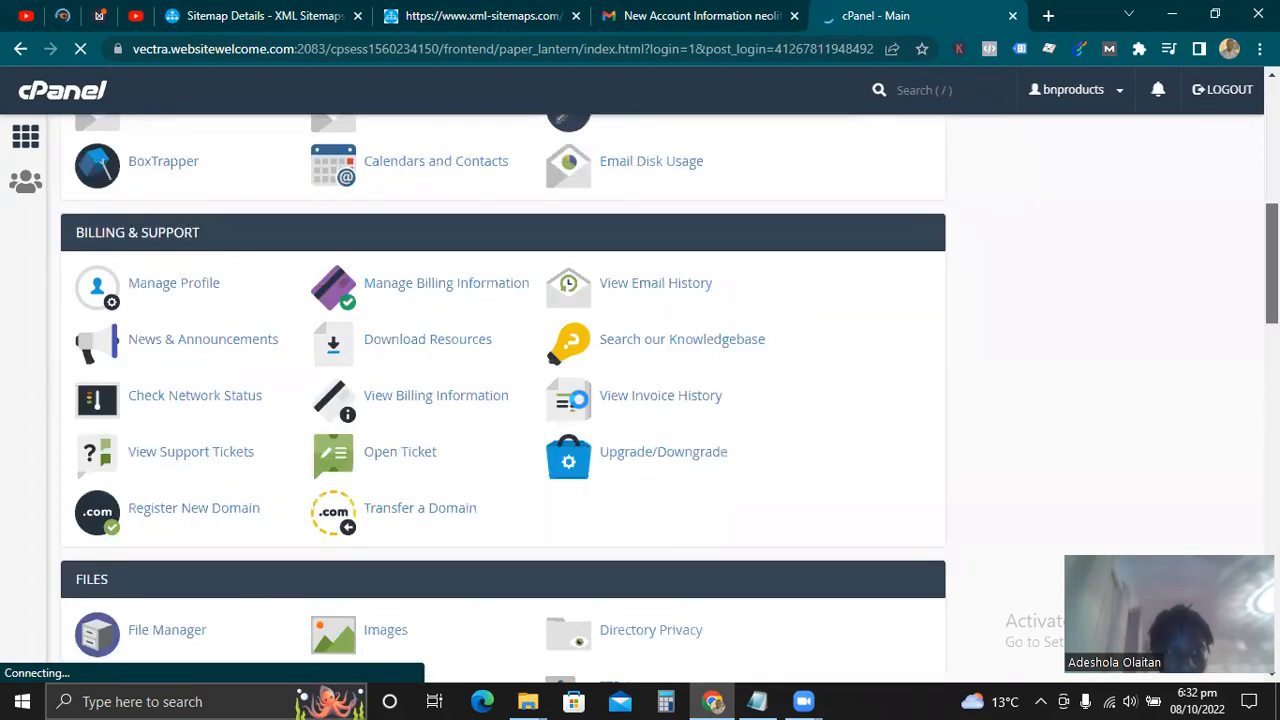
scroll(578, 399, "up", 7)
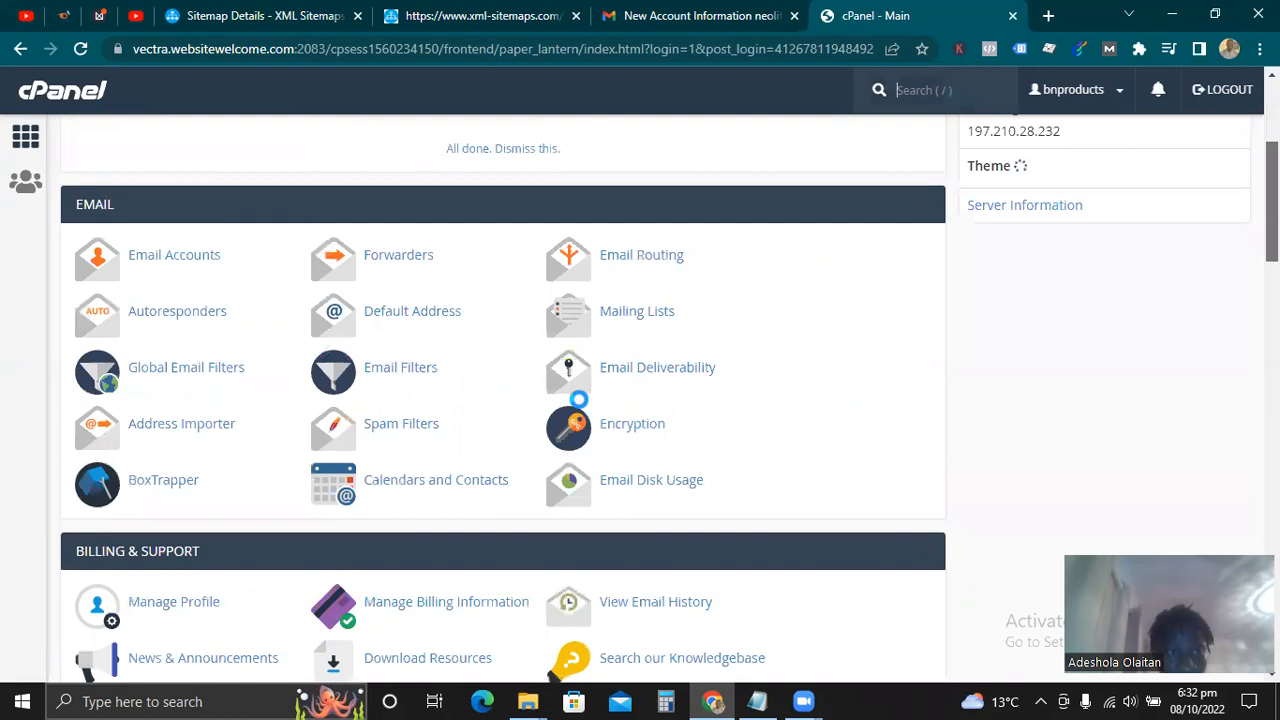
scroll(578, 399, "down", 9)
scroll(578, 399, "up", 2)
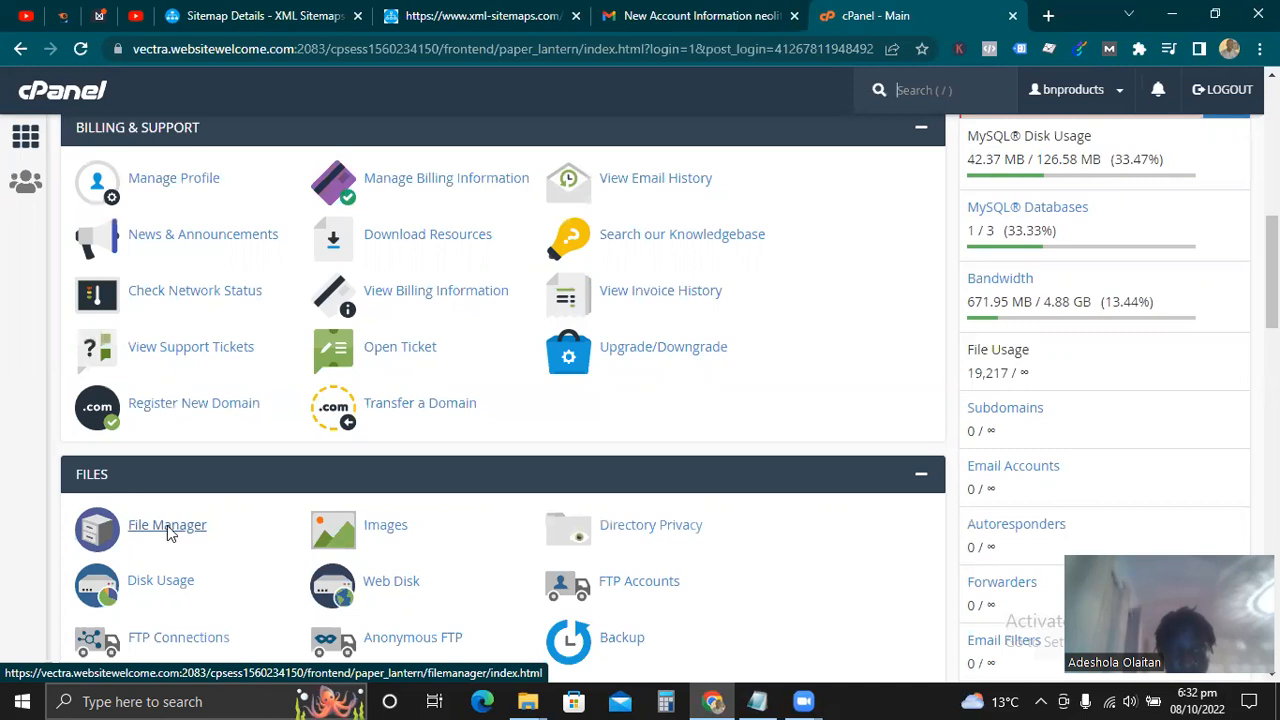
left_click(169, 535)
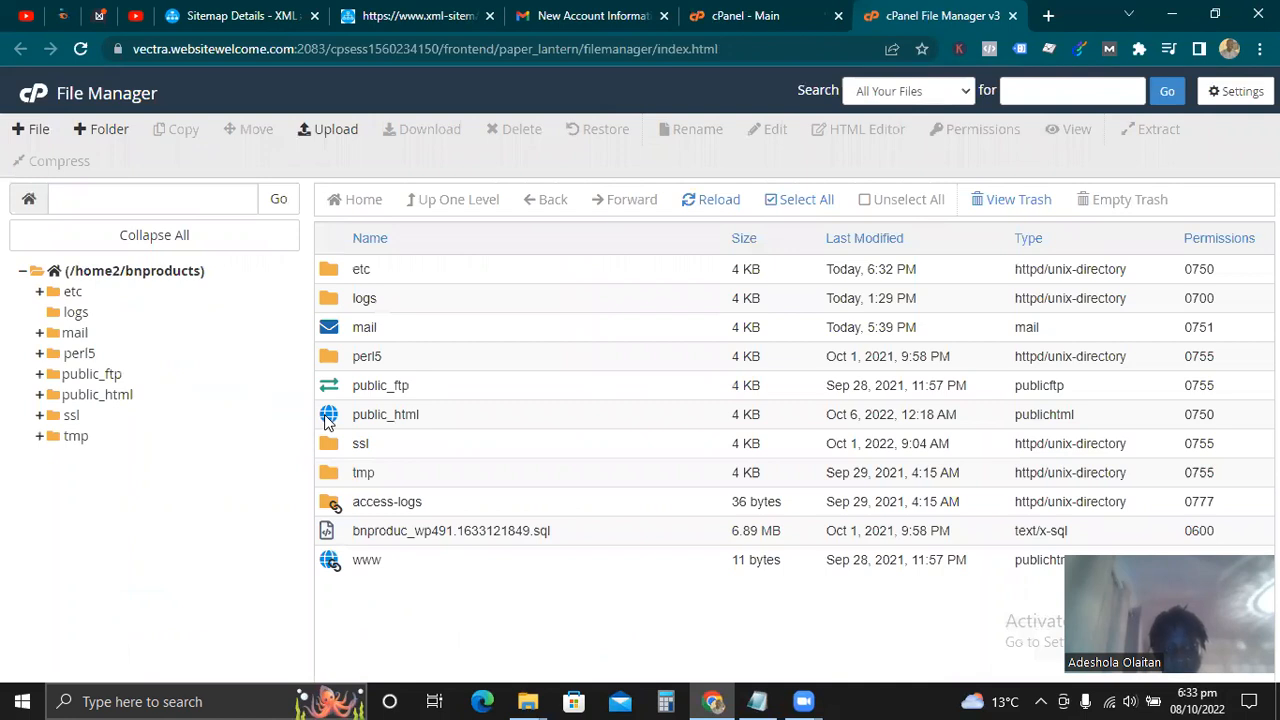
- Open the file upload page for the public_html folder and return to the XML sitemap download option on the Sitemap Details page
double_click(327, 421)
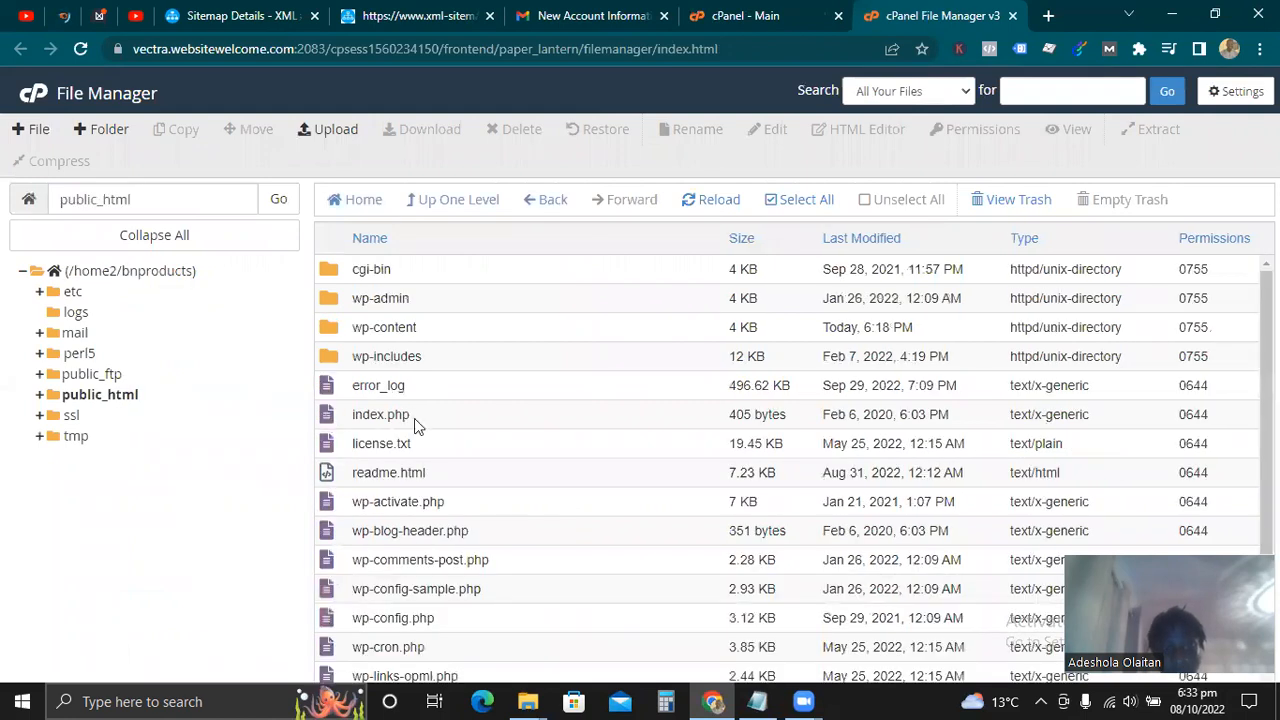
left_click(336, 133)
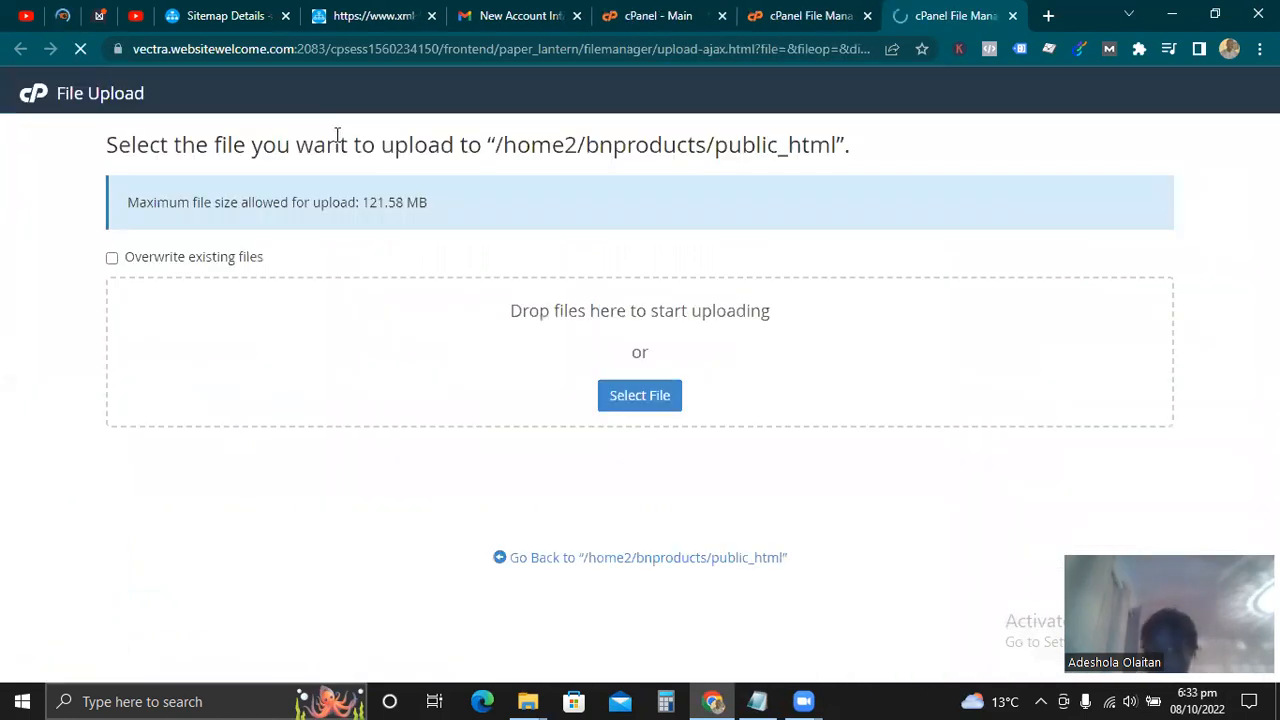
left_click(240, 22)
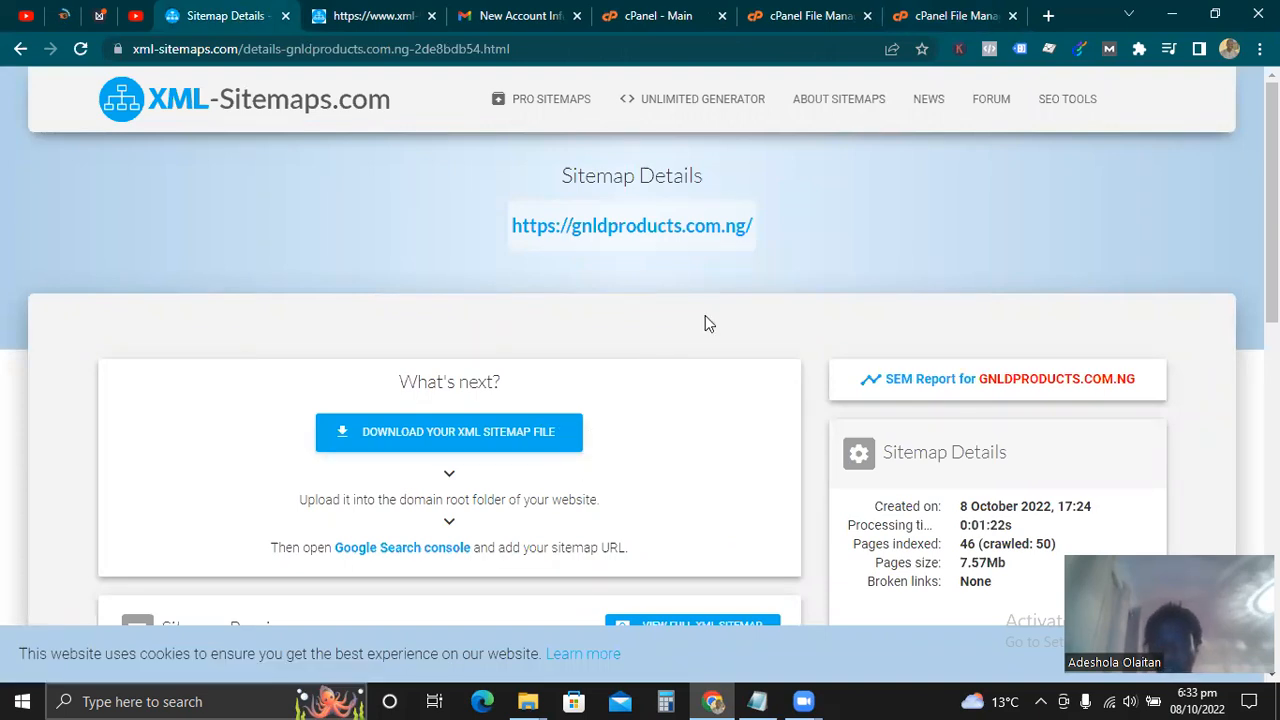
- Compare the XML sitemap download option with the cPanel home page and look through its sections down to Files
left_click(790, 16)
left_click(660, 16)
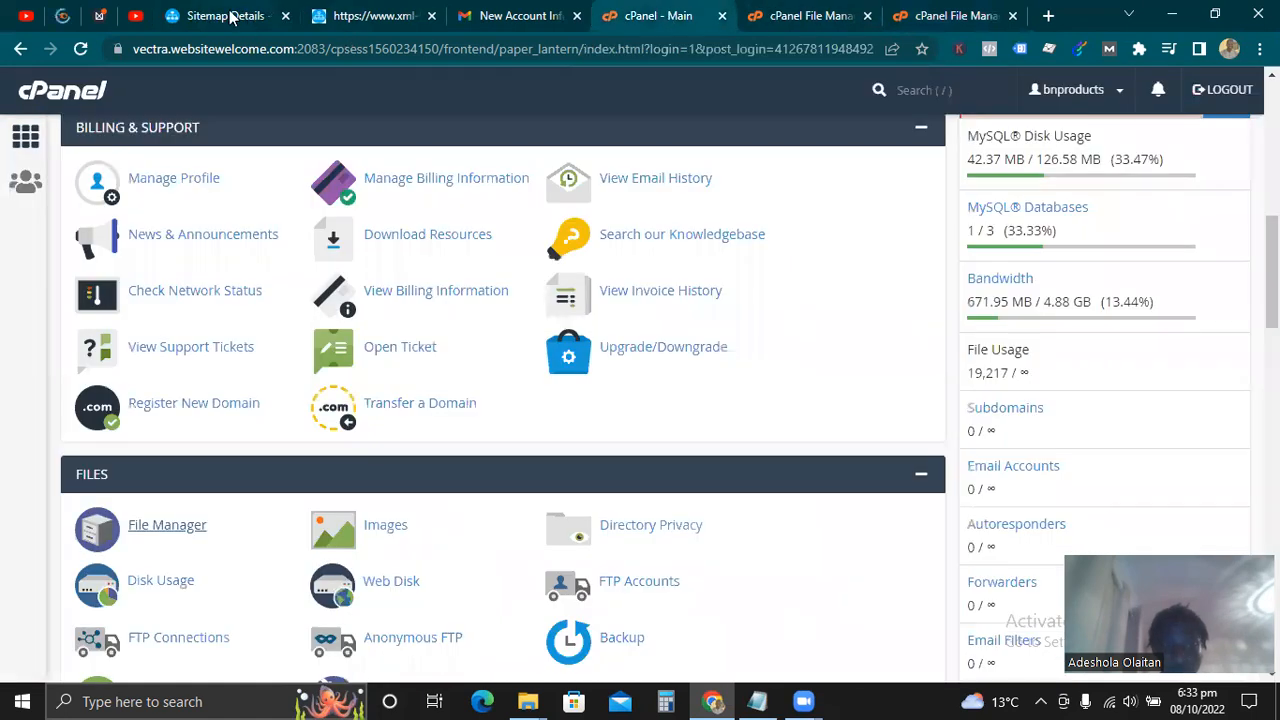
left_click(230, 16)
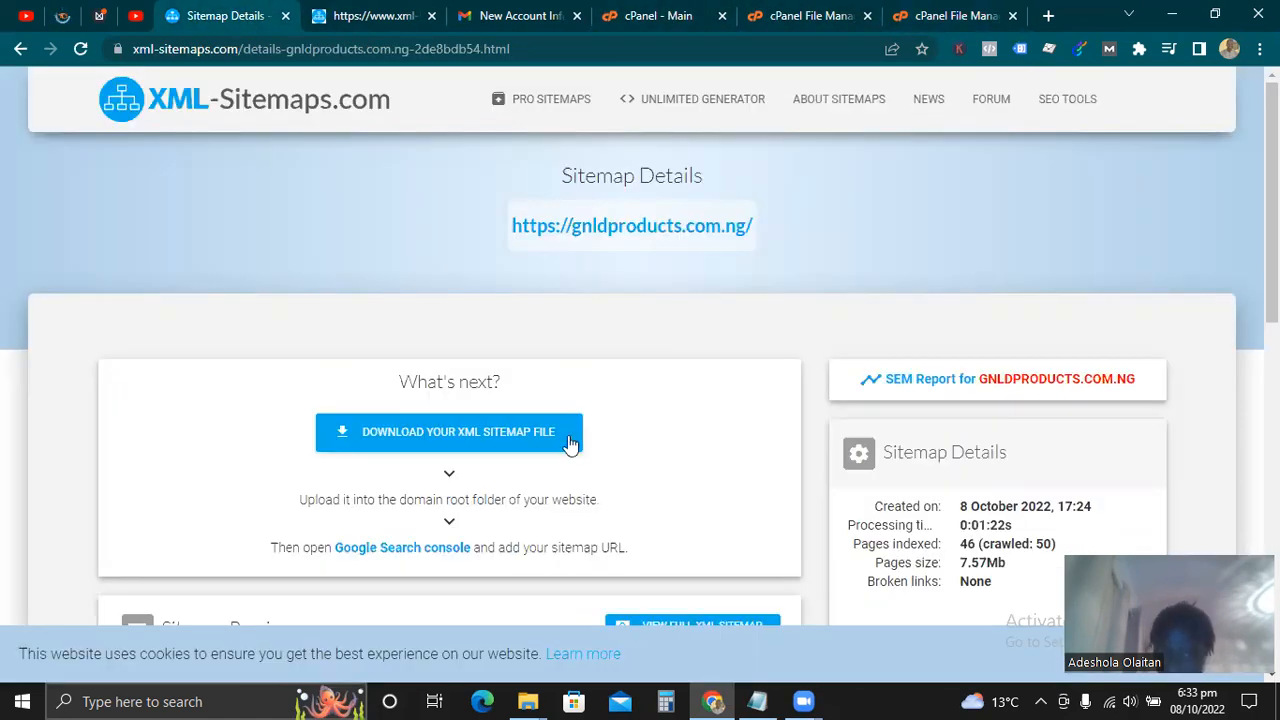
left_click(660, 16)
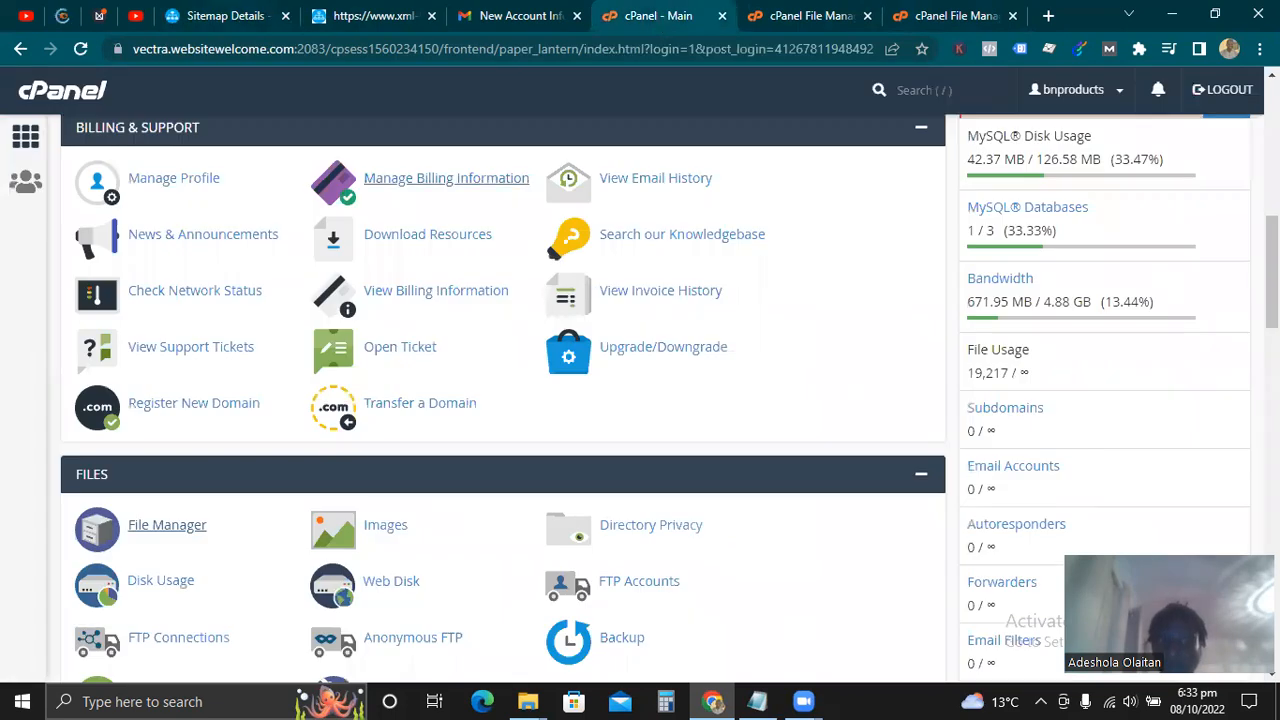
scroll(447, 180, "up", 7)
scroll(447, 180, "down", 6)
scroll(447, 180, "up", 6)
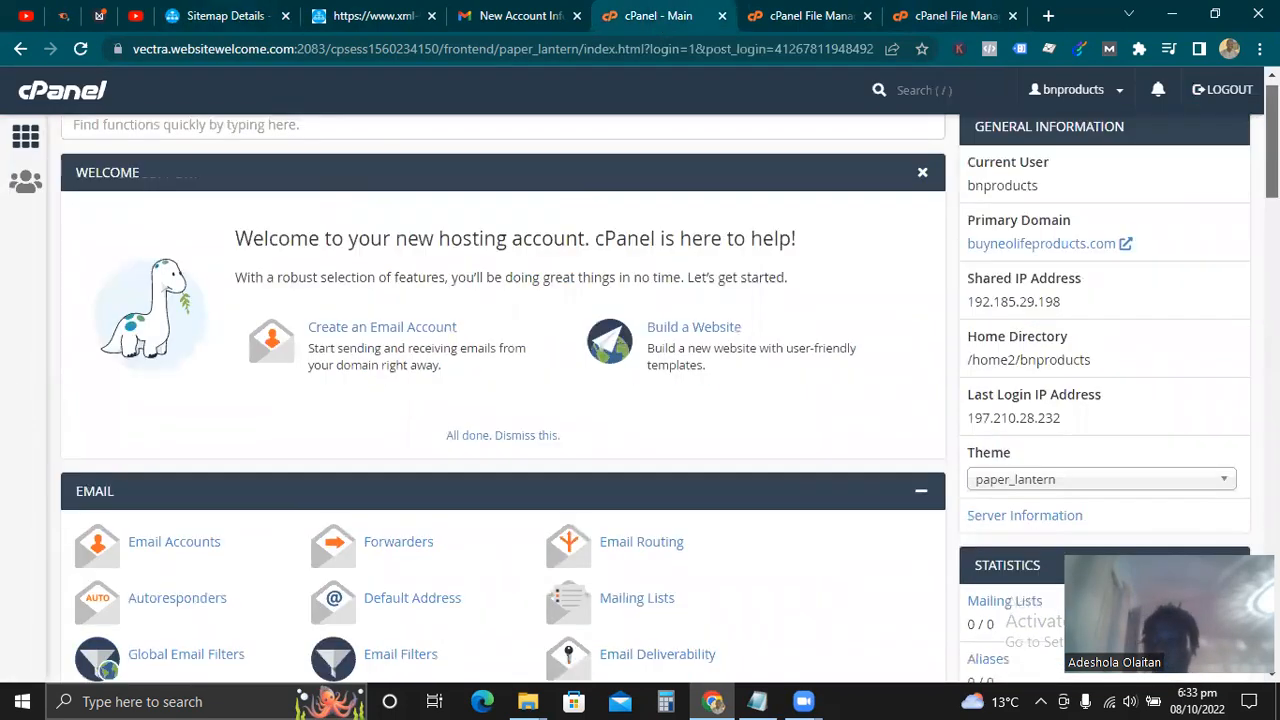
scroll(503, 400, "down", 3)
scroll(503, 400, "up", 3)
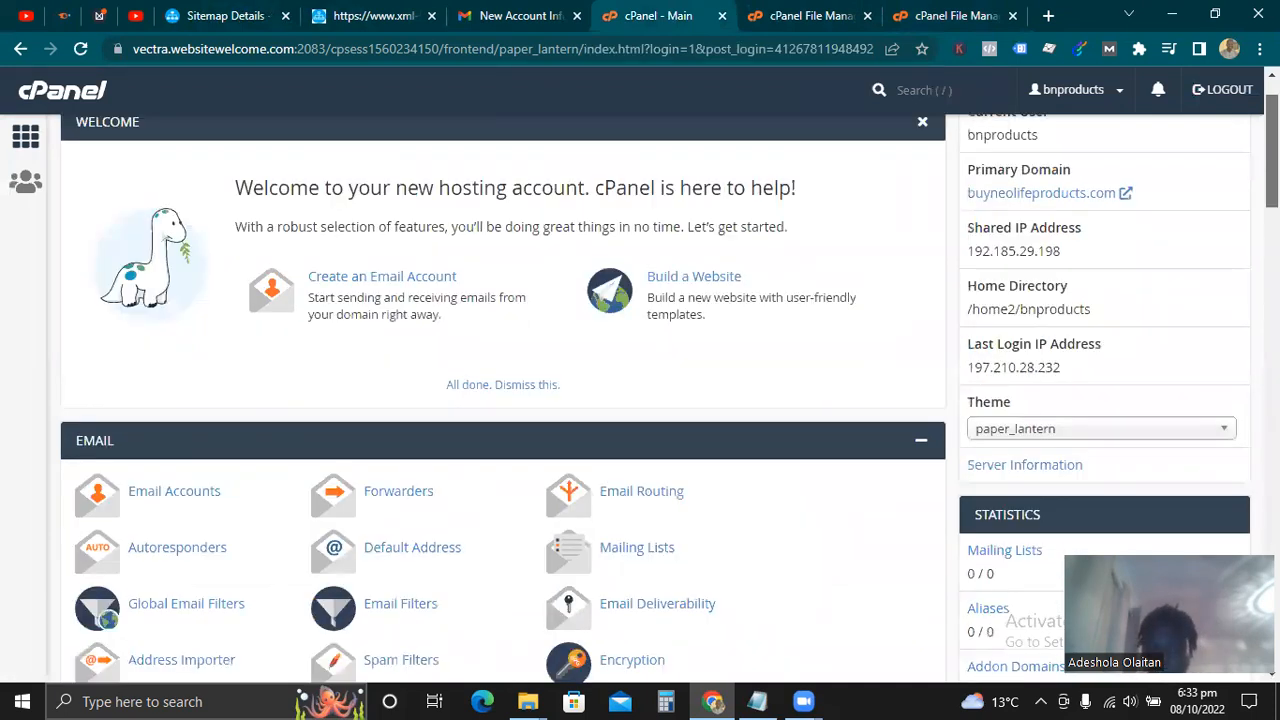
scroll(503, 400, "down", 8)
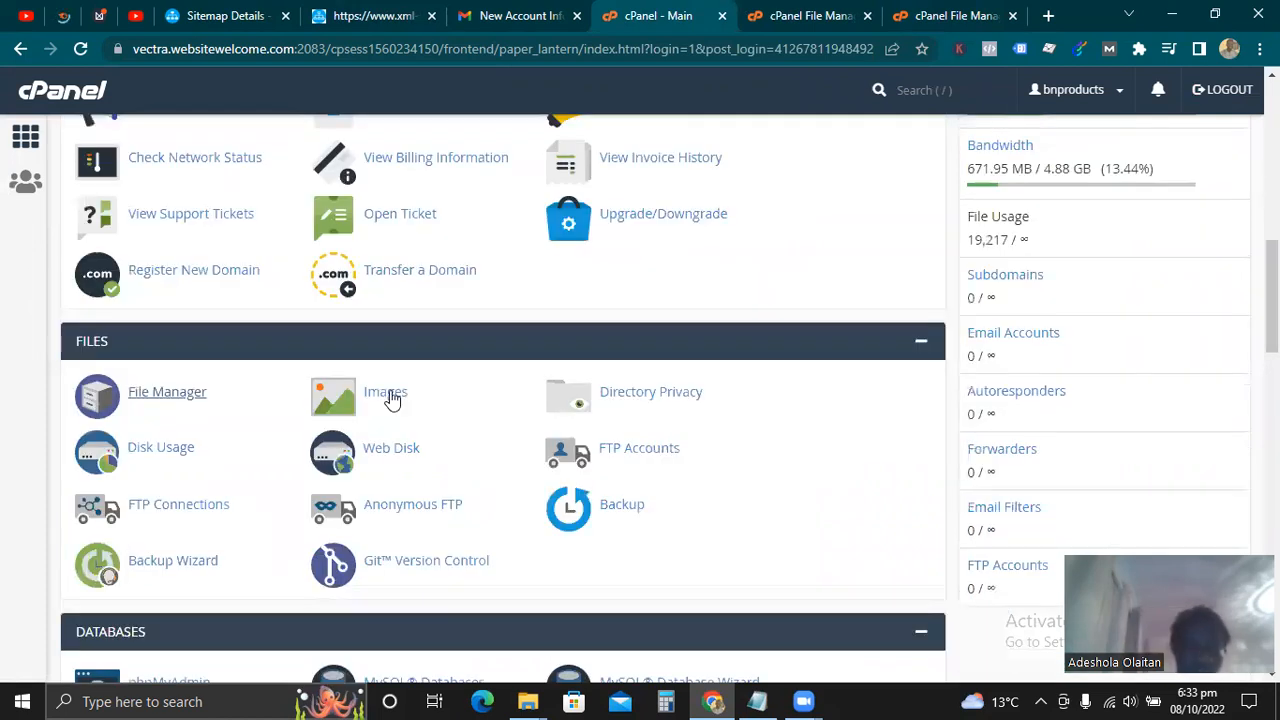
- Close the open File Manager tabs, reopen File Manager from cPanel, and open the file upload page for the public_html folder
left_click(812, 30)
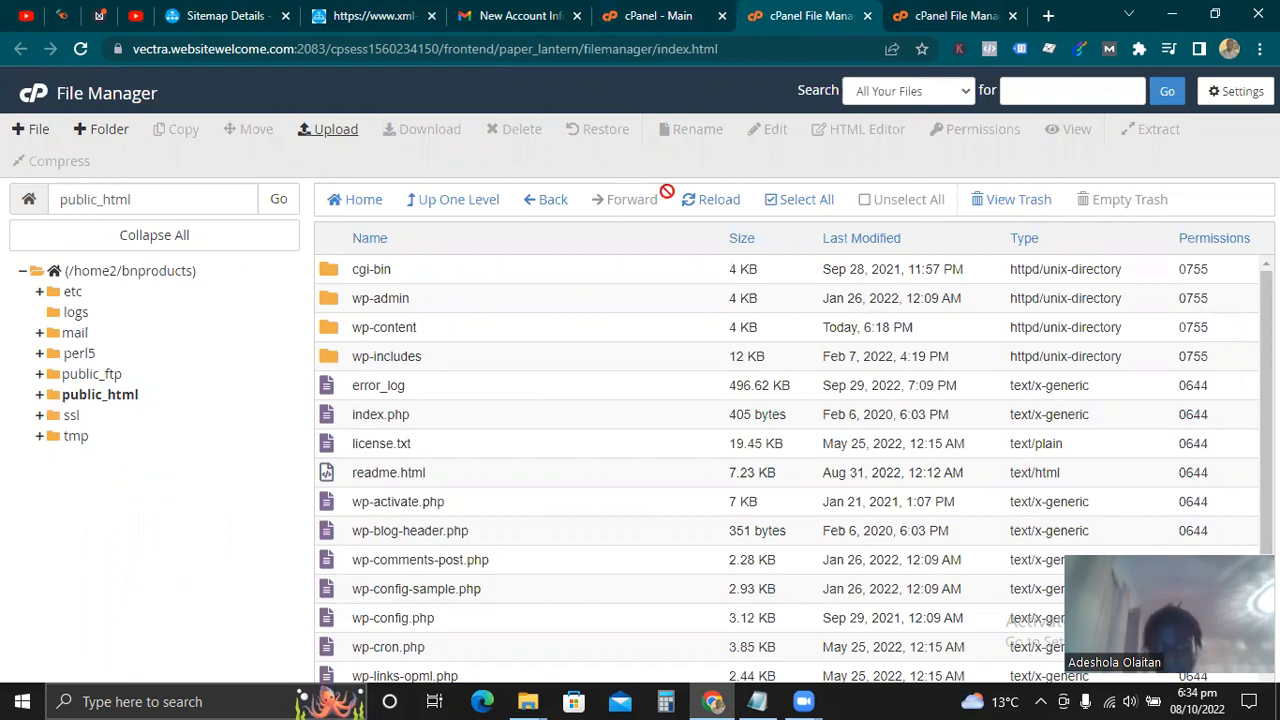
left_click(867, 17)
left_click(867, 17)
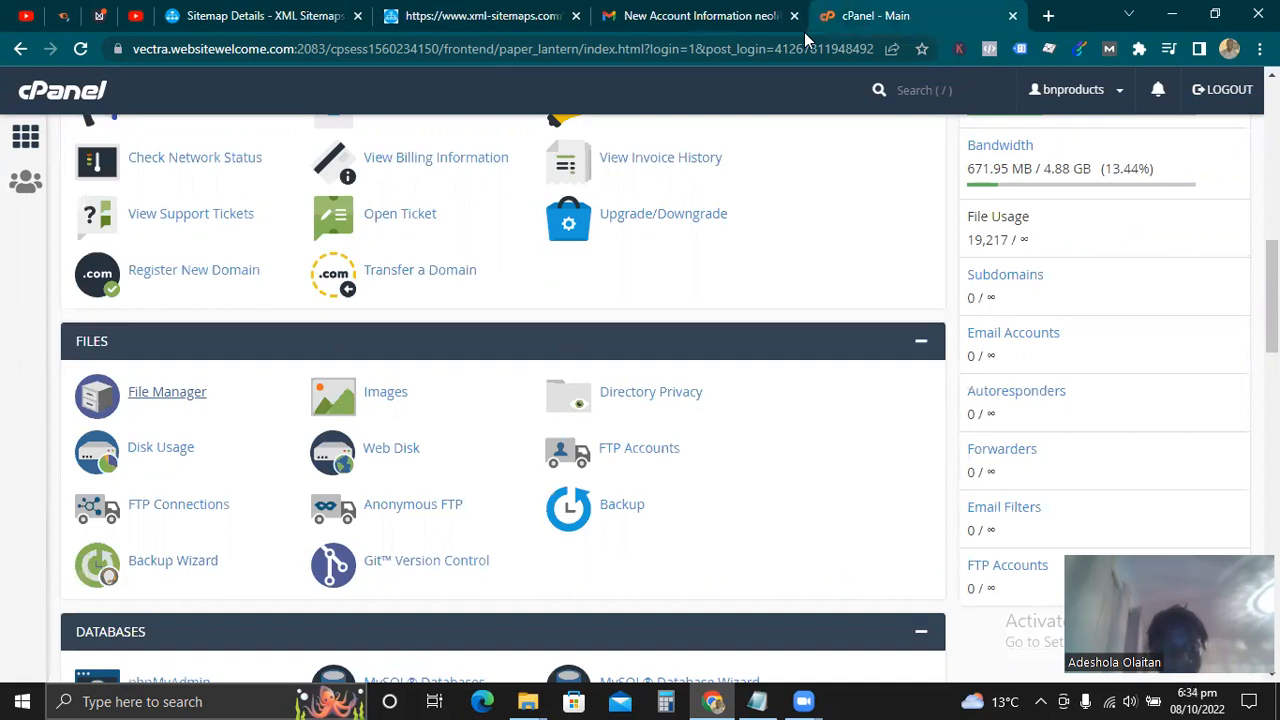
left_click(167, 392)
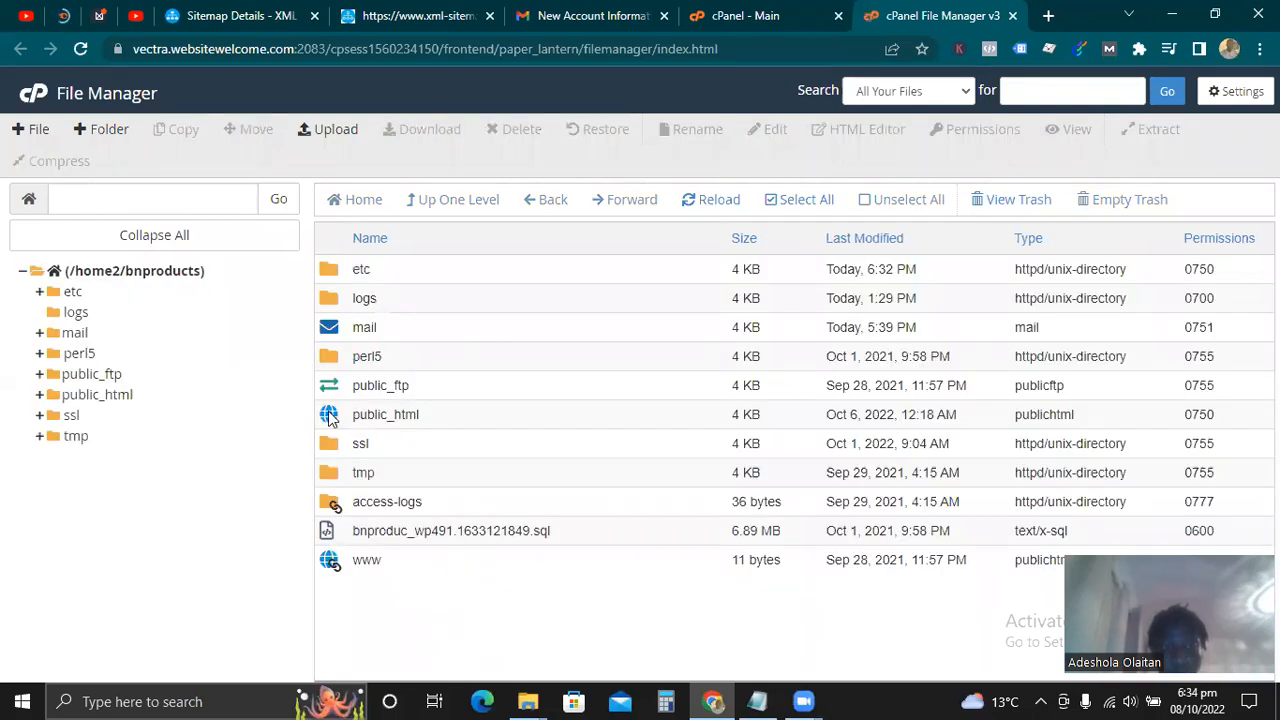
left_click(330, 418)
double_click(330, 418)
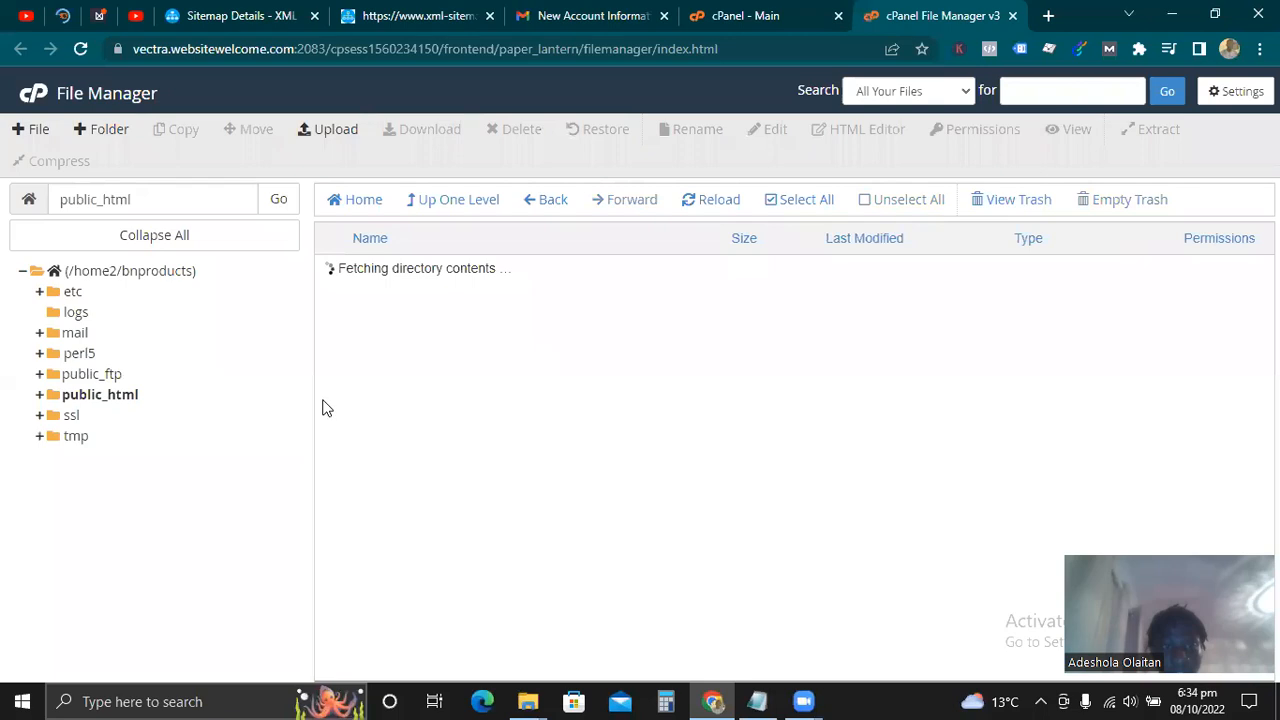
left_click(333, 133)
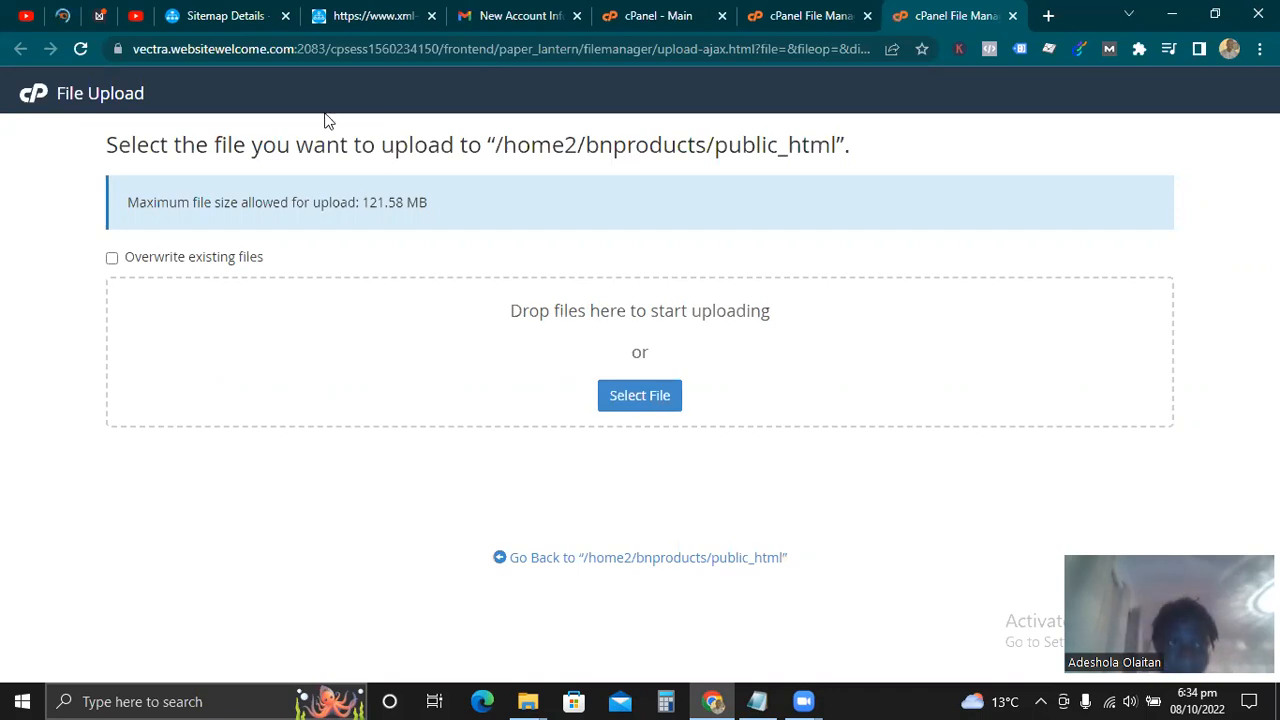
left_click(247, 27)
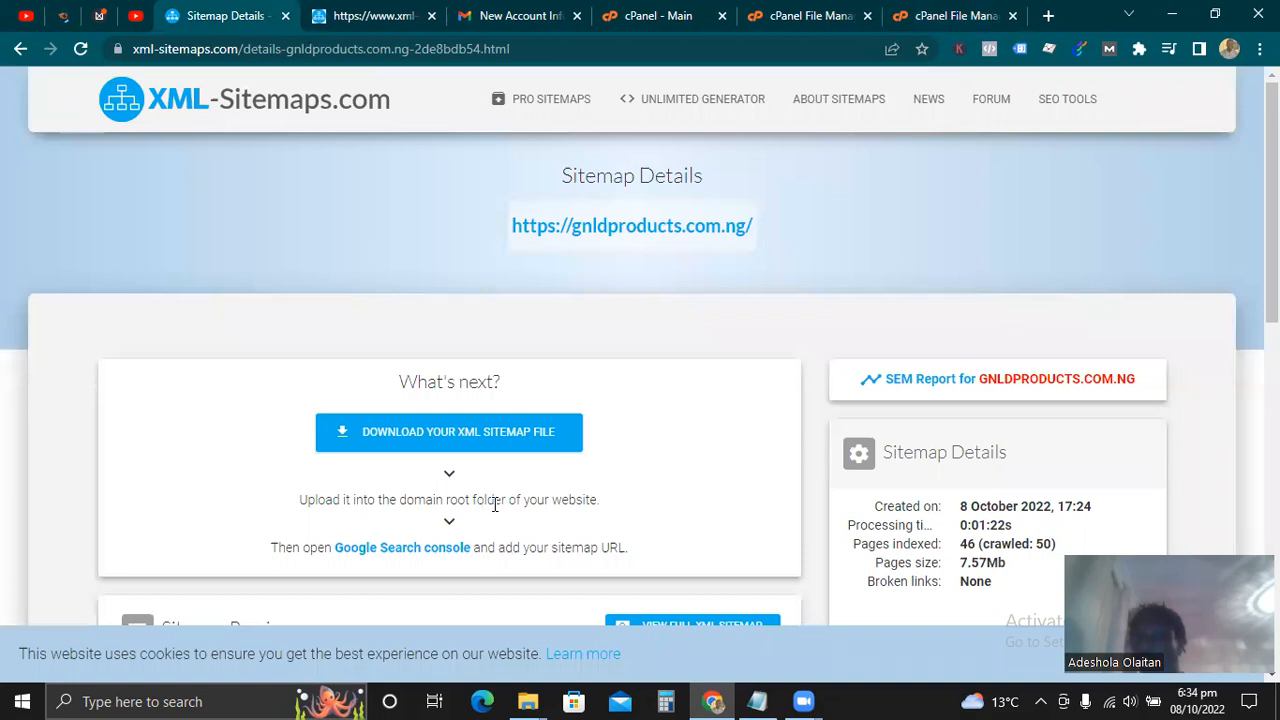
left_click(955, 16)
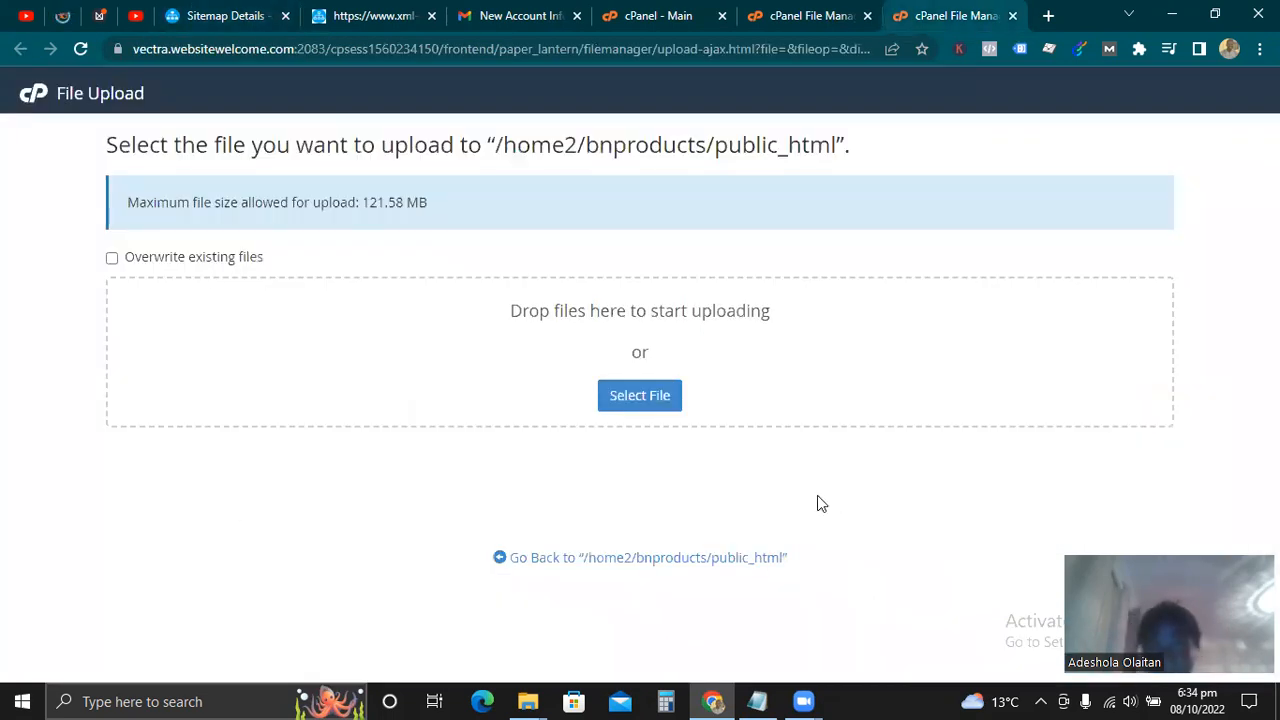
- Close the cPanel, File Manager, hosting email and XML sitemap view tabs, keeping the Sitemap Details page open
left_click(1013, 16)
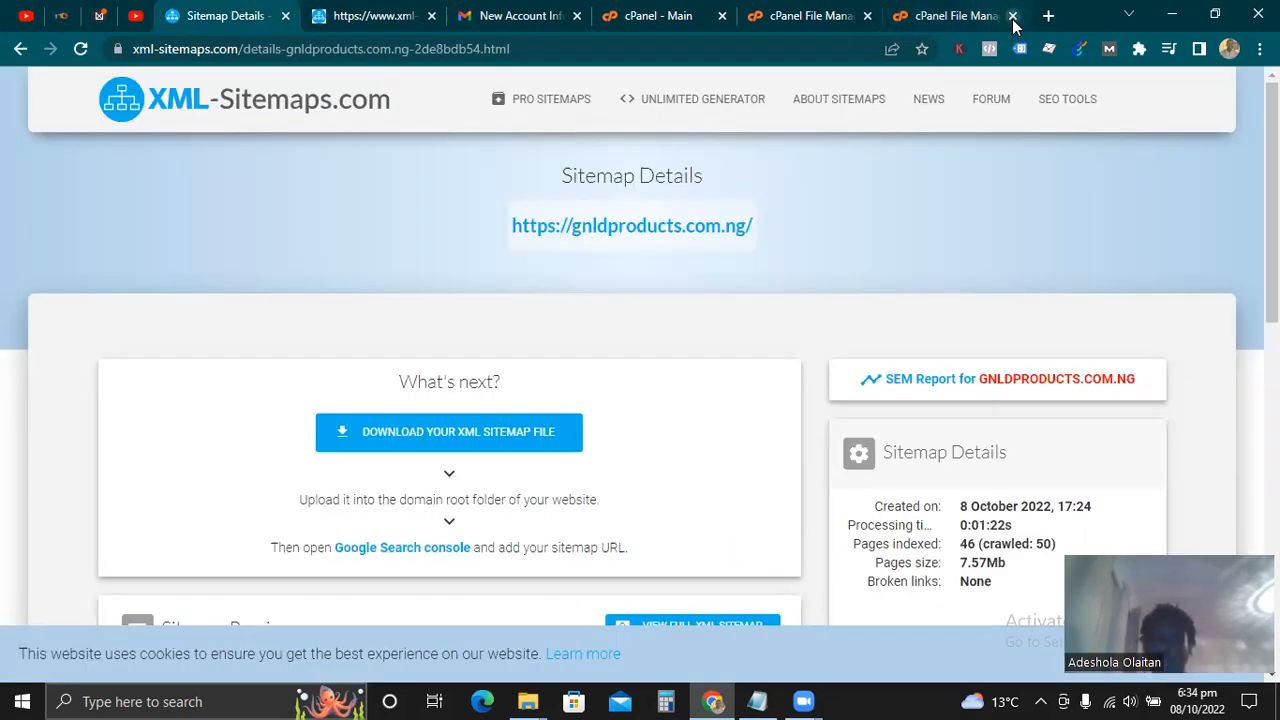
left_click(1013, 16)
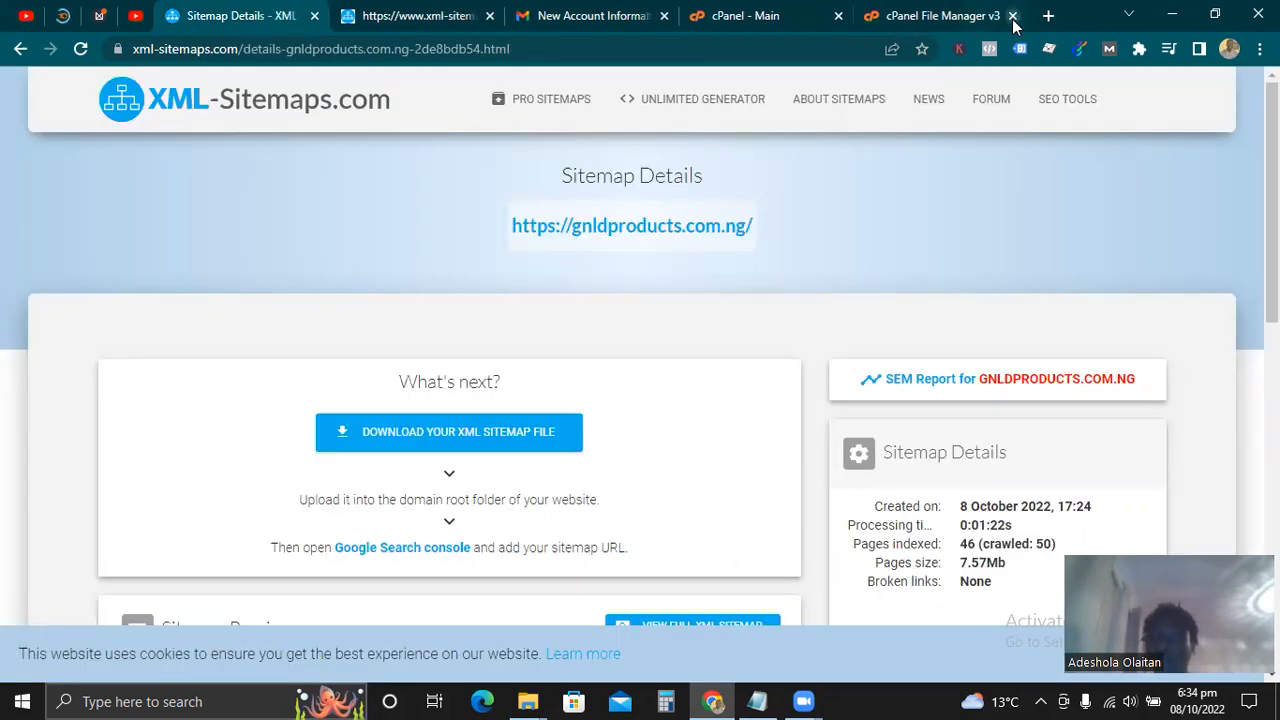
left_click(1013, 16)
middle_click(815, 18)
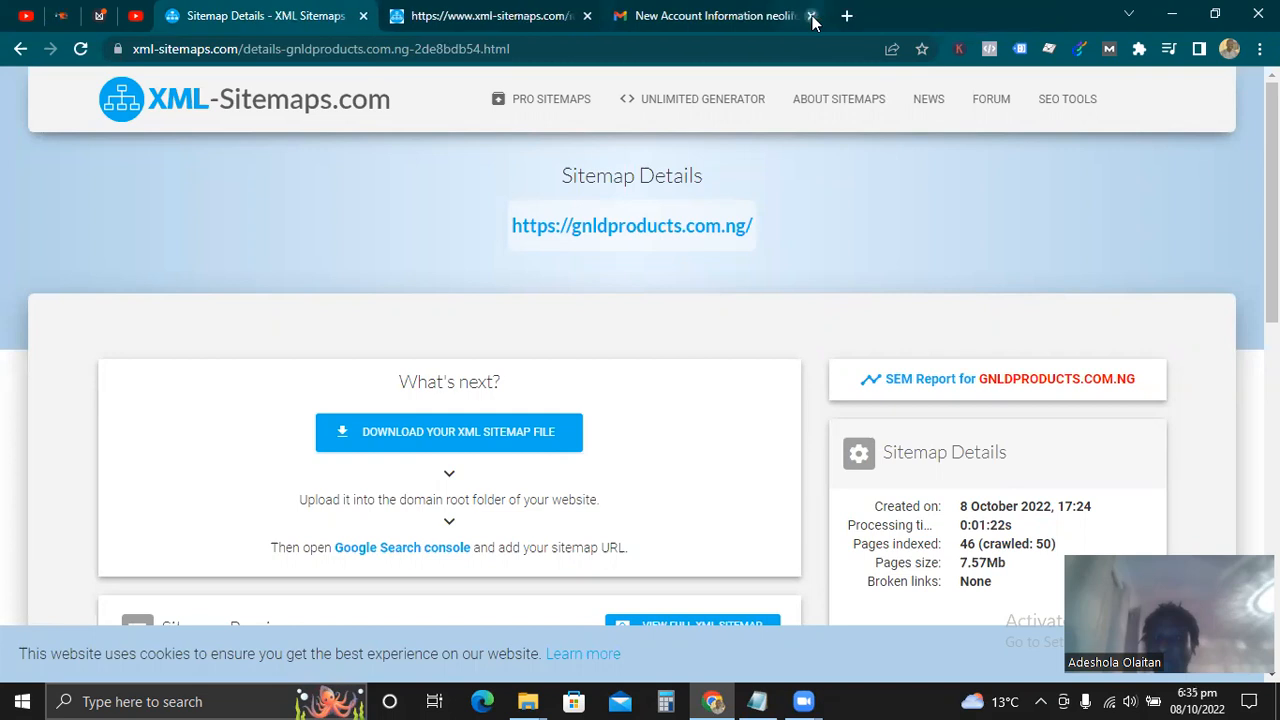
left_click(812, 17)
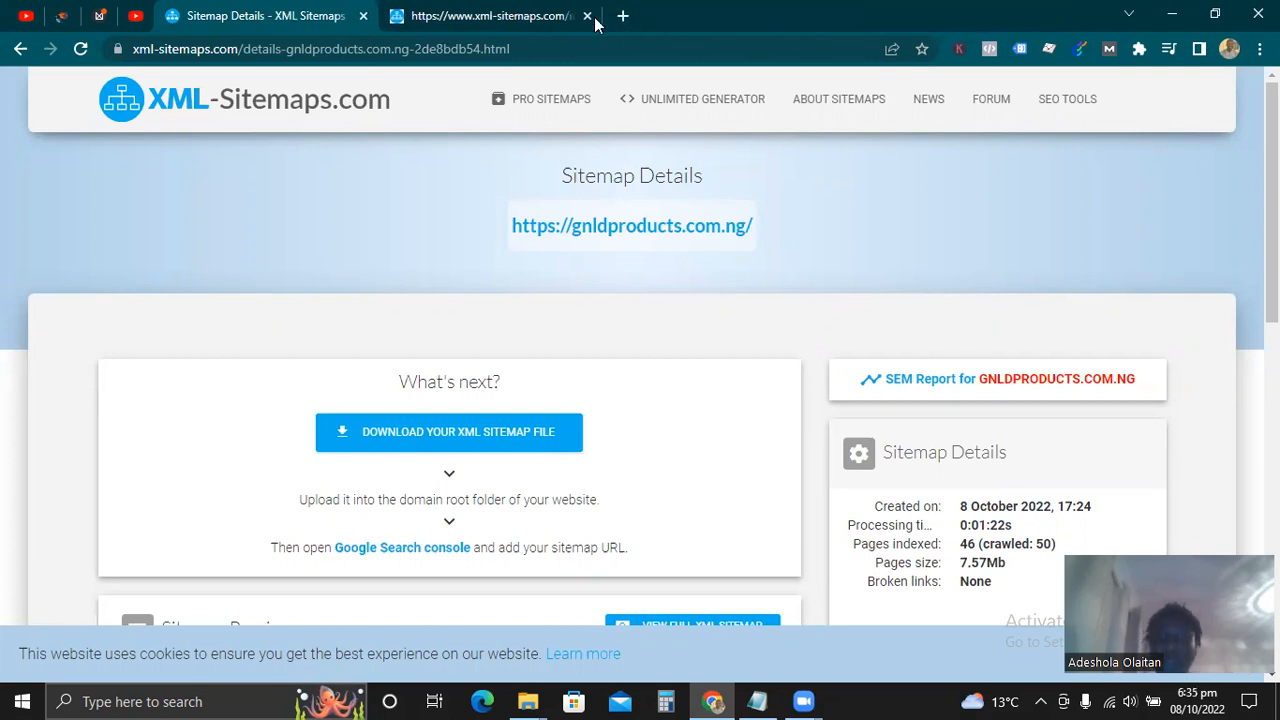
left_click(540, 21)
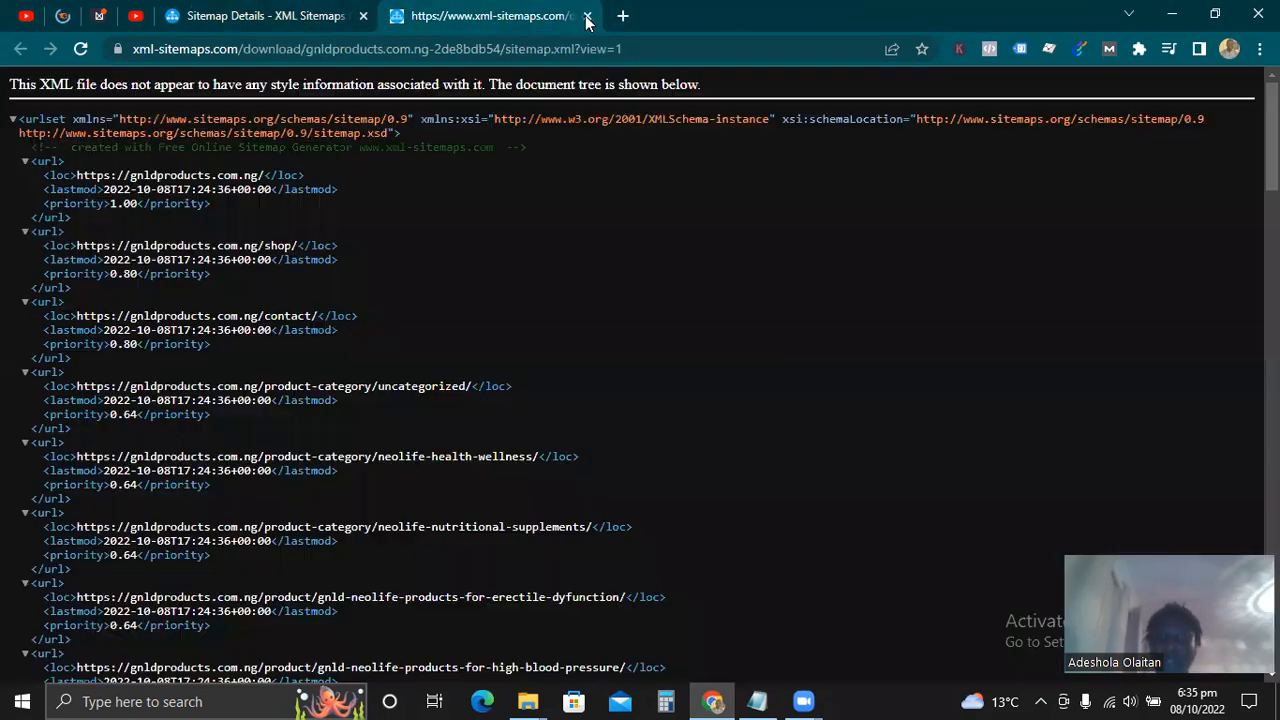
left_click(587, 16)
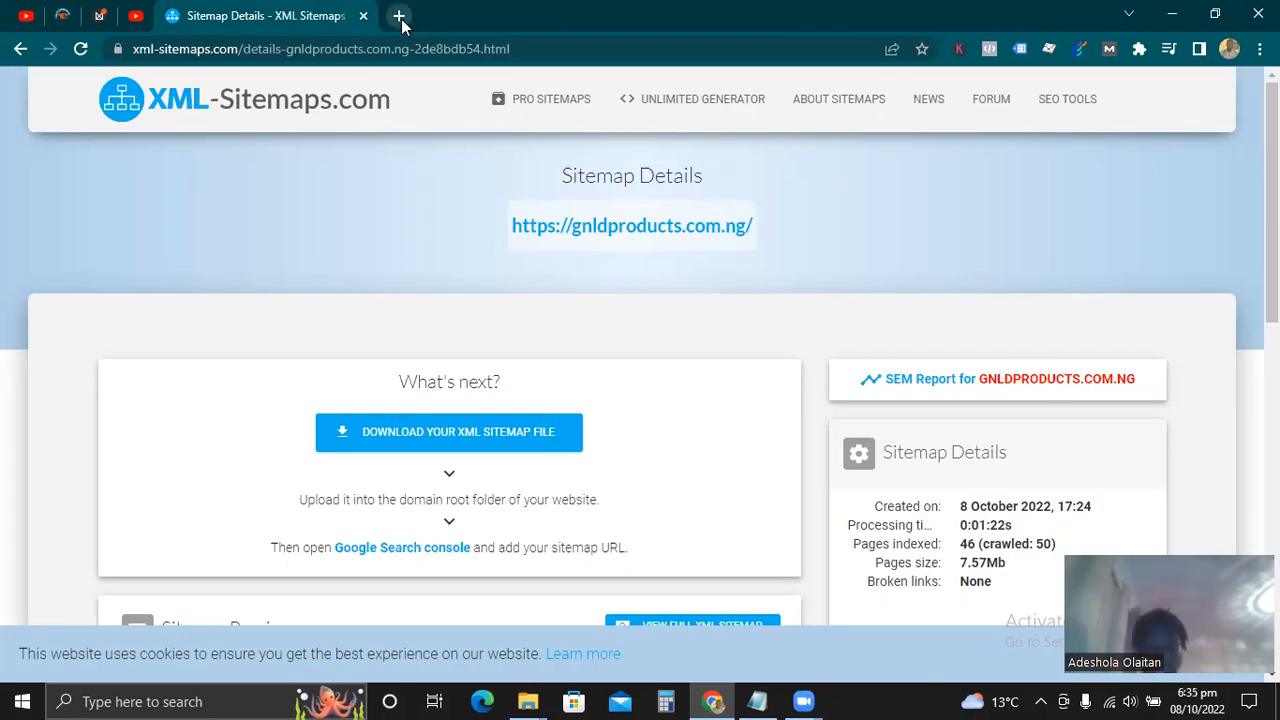
left_click(401, 19)
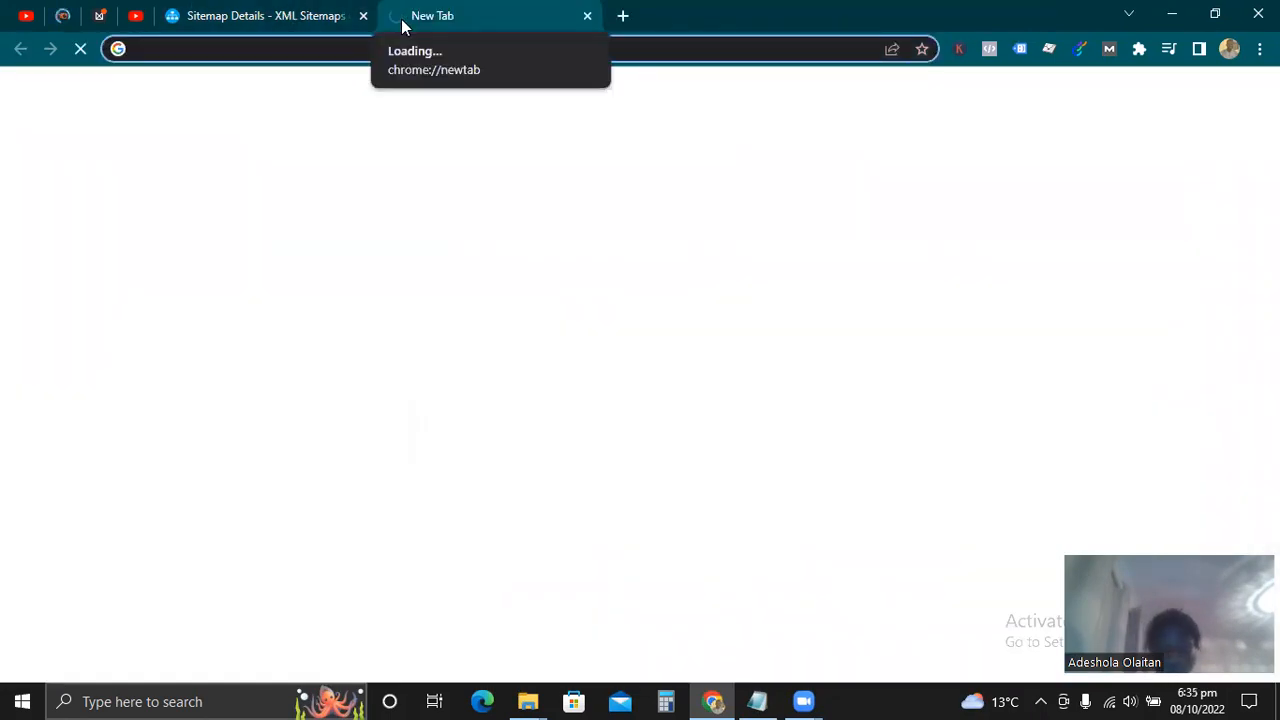
type("search")
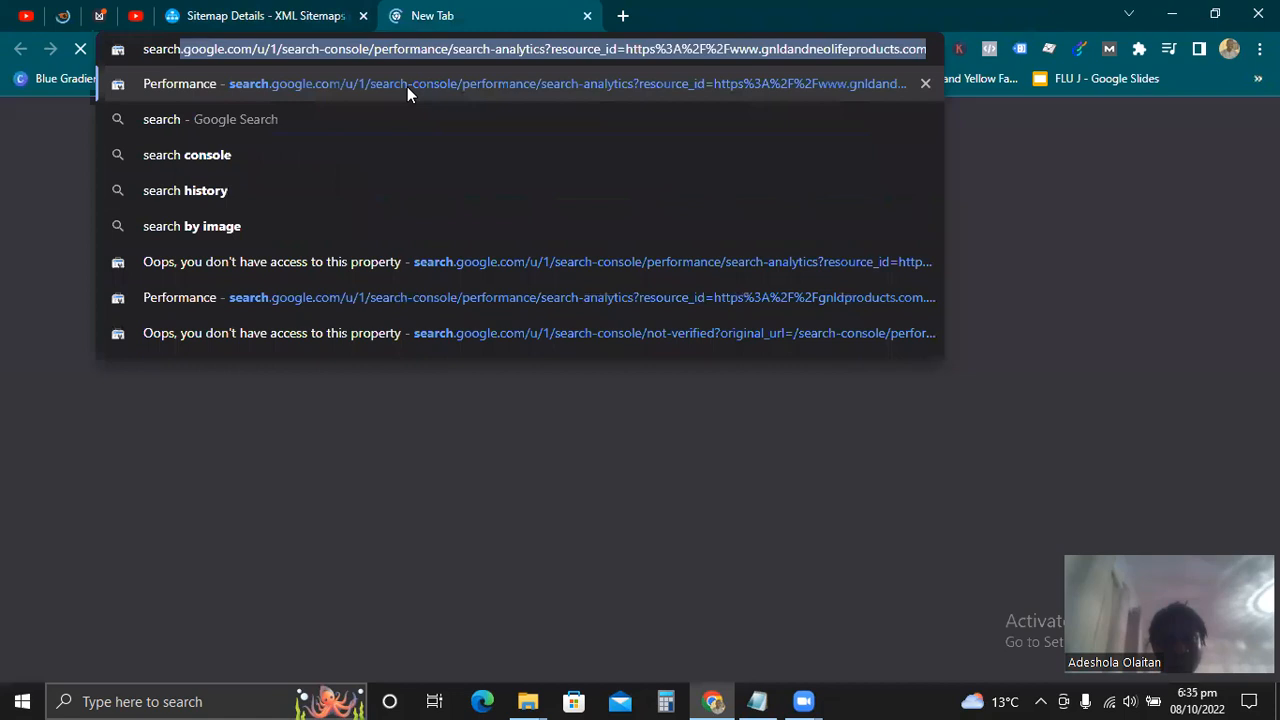
key("Return")
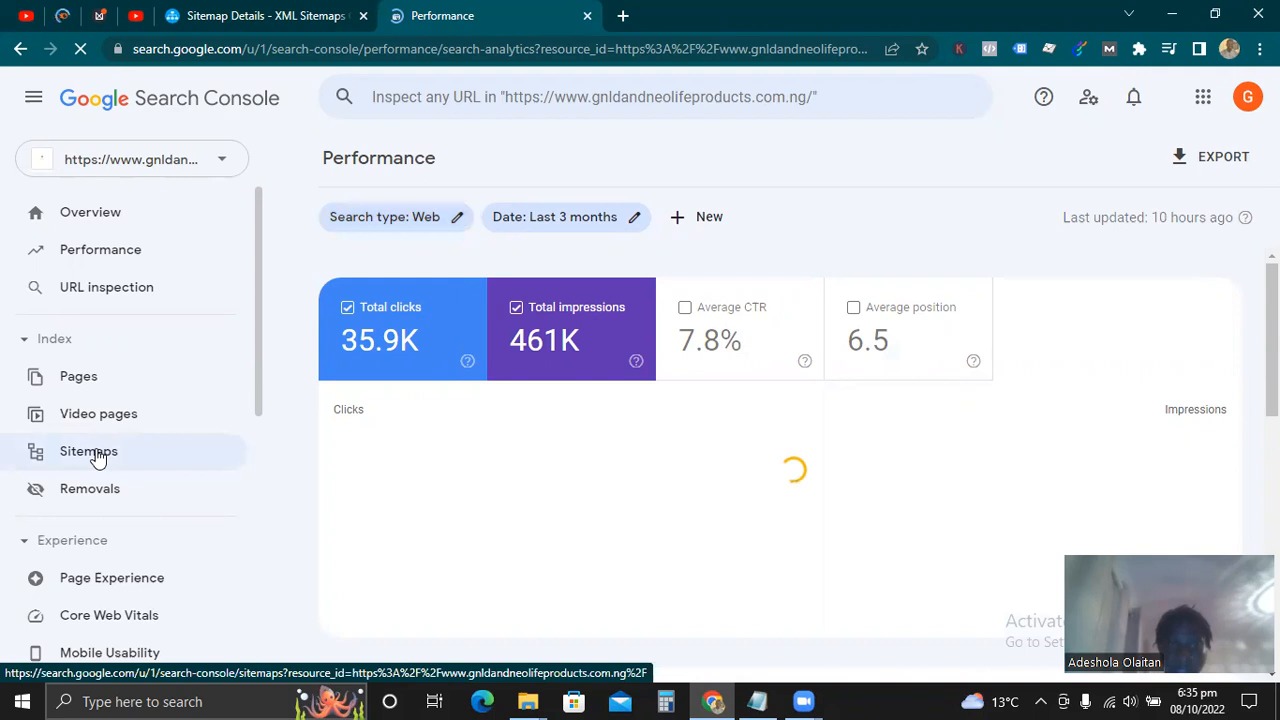
left_click(97, 455)
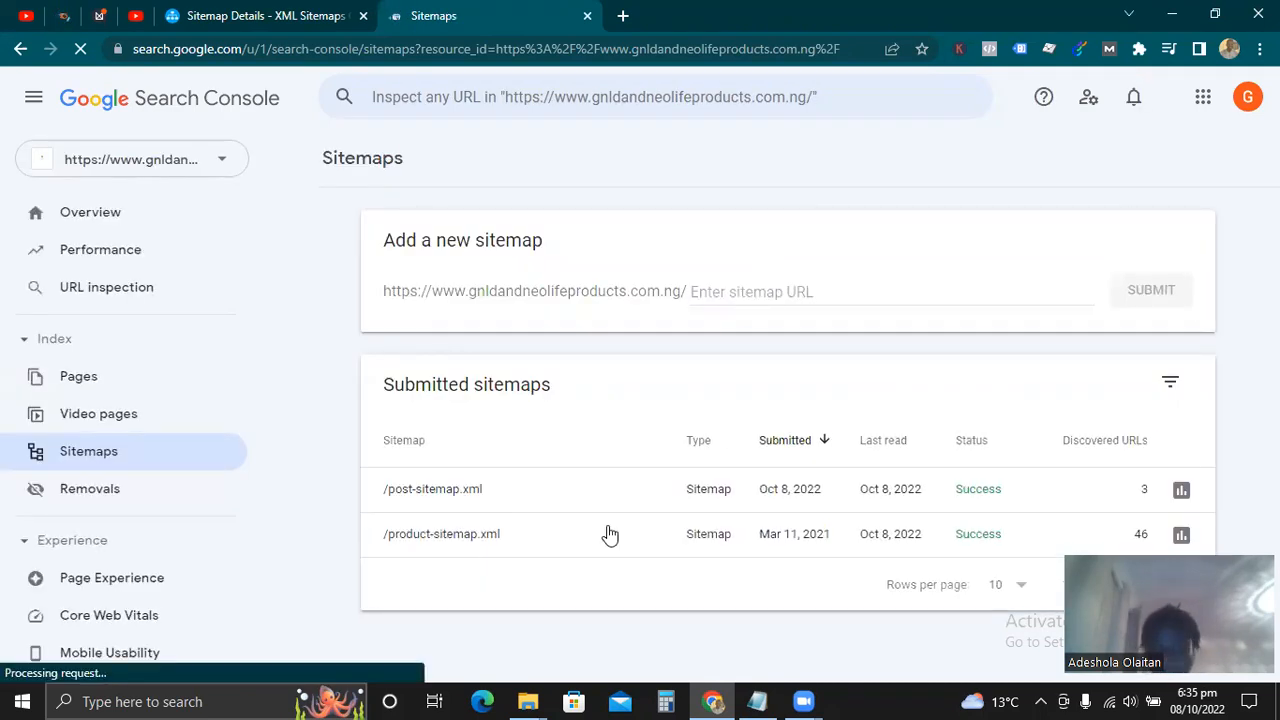
- Enter product-sitemap.xml as the new sitemap URL for the property and clear the entry without submitting it
left_click(741, 292)
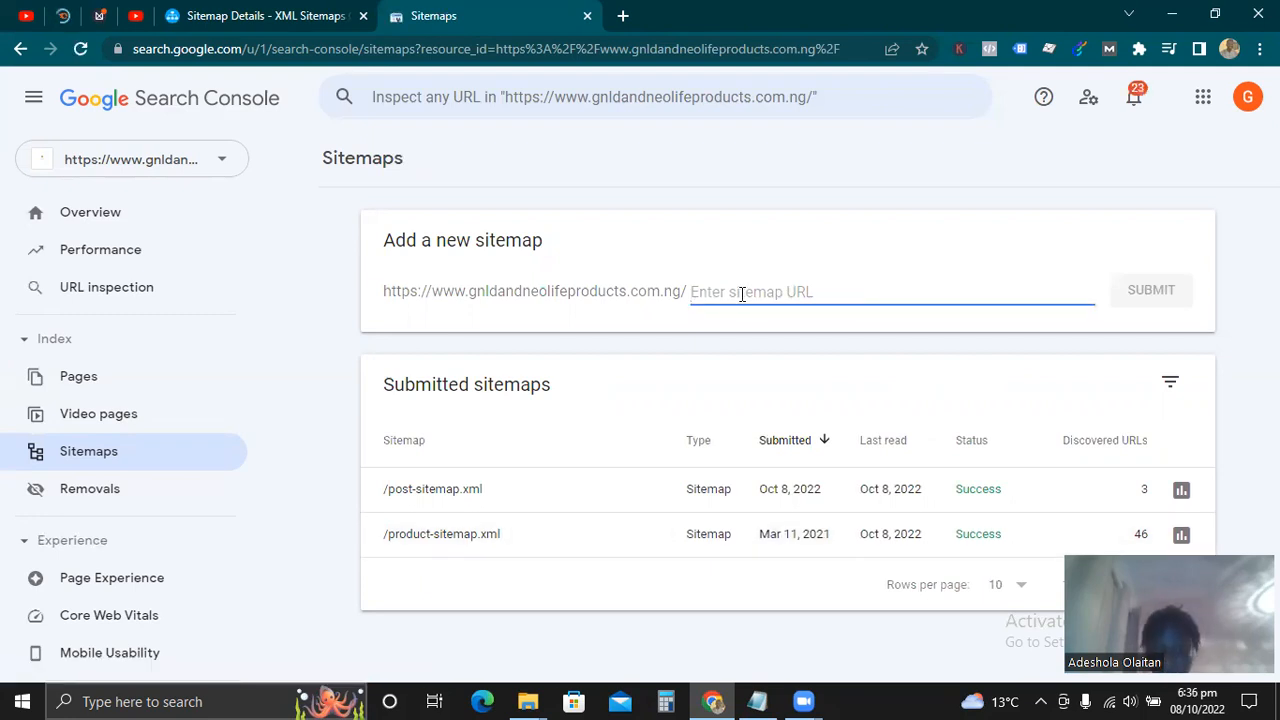
type("produc")
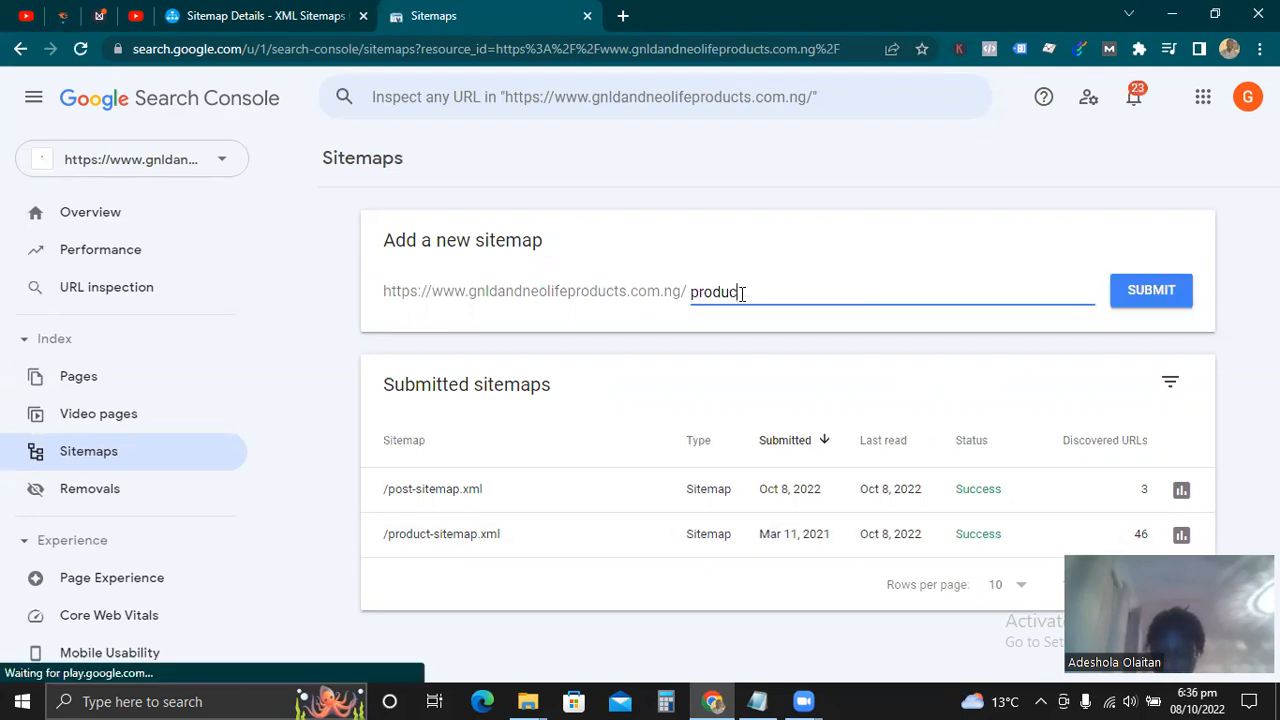
type("t-sitemap")
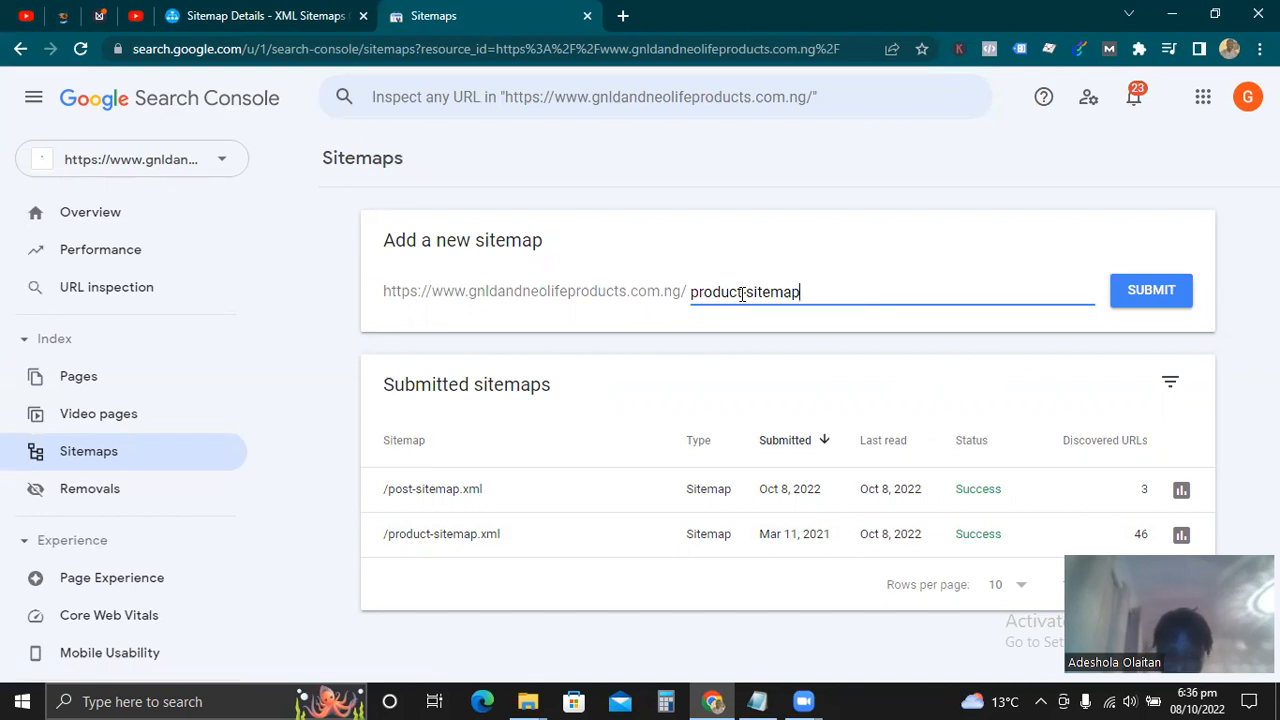
type(".xml")
key("BackSpace")
key("ctrl+a")
key("BackSpace")
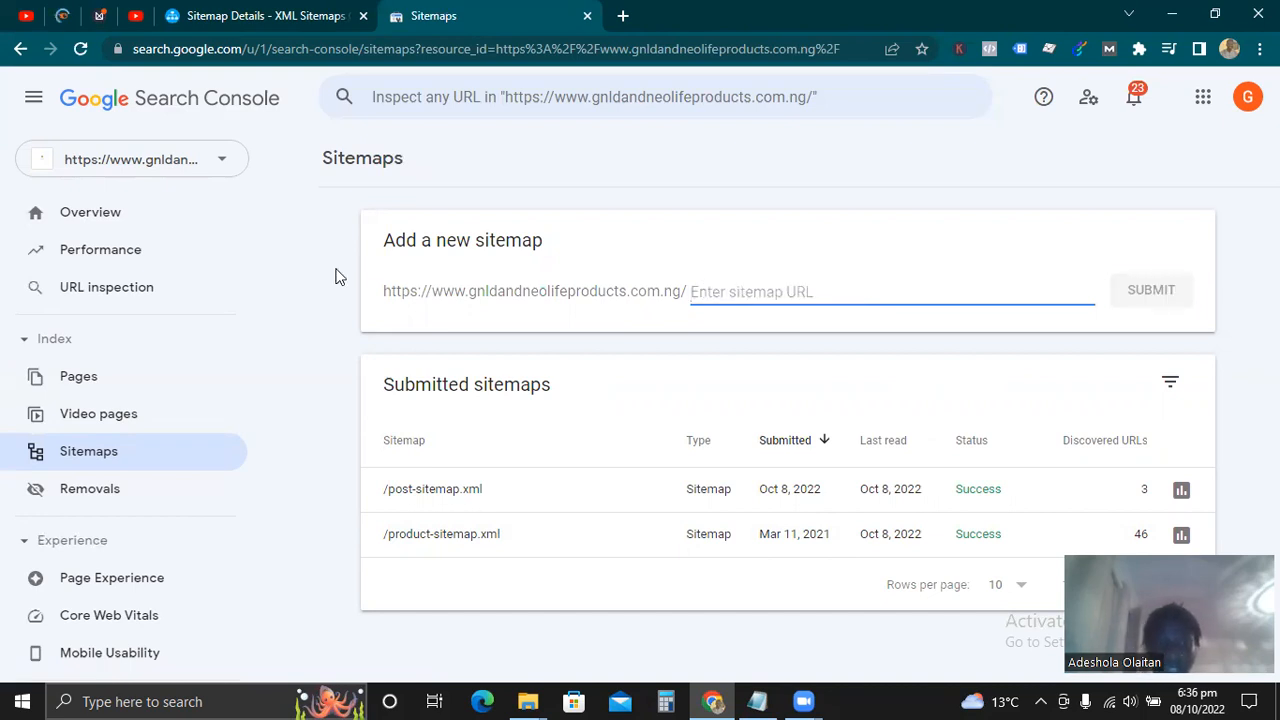
left_click(315, 286)
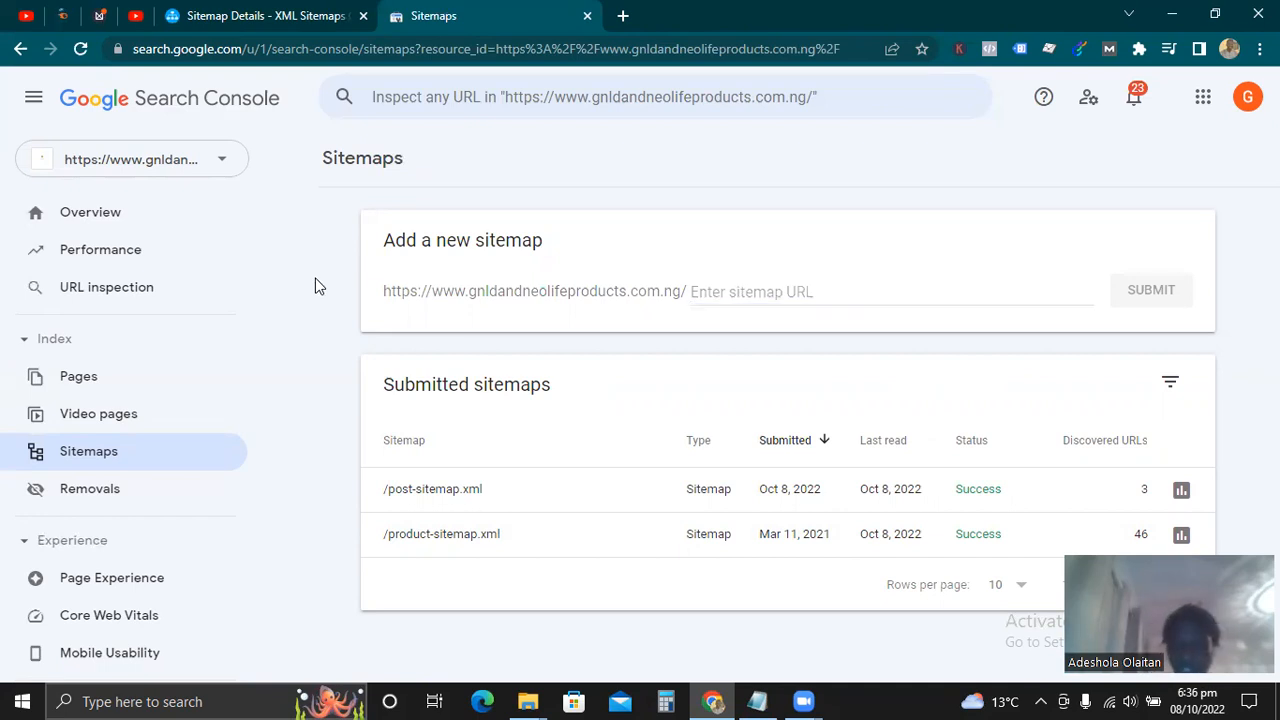